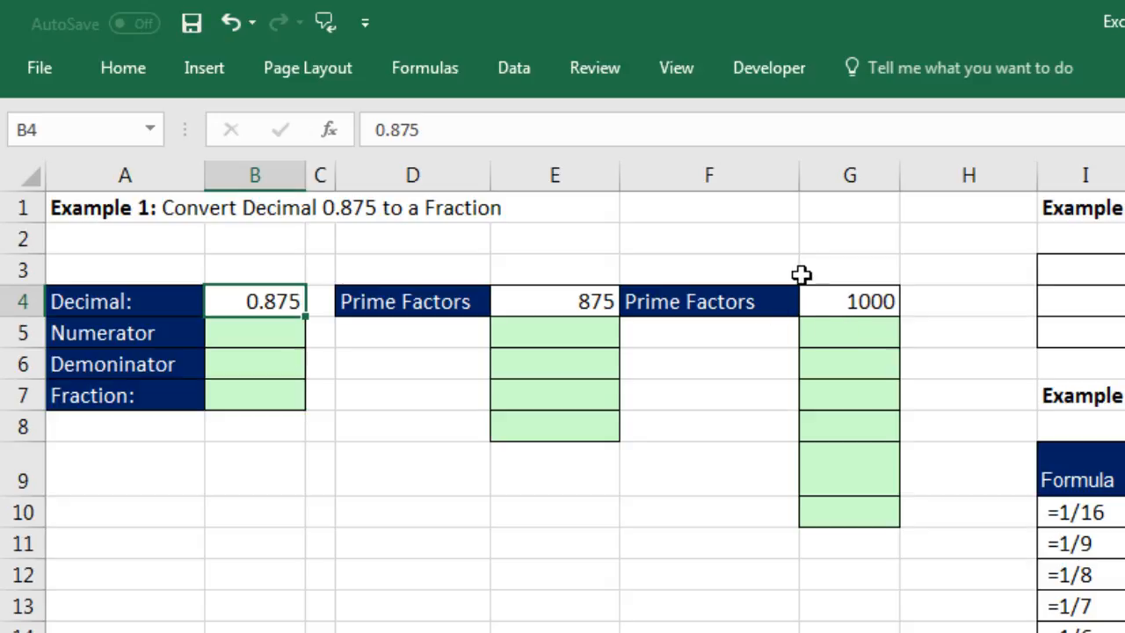
# Step: Move the prime numbers picture over column I, beside the factor tables for 875 and 1000
pyautogui.moveTo(1123, 278); pyautogui.dragTo(943, 278)
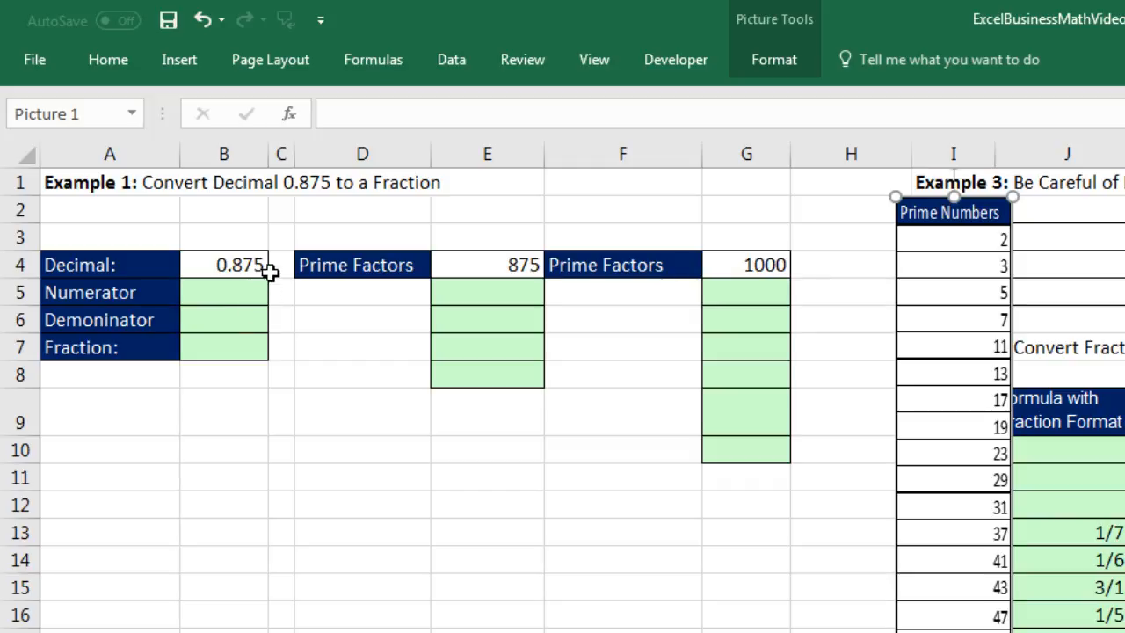
pyautogui.click(464, 268)
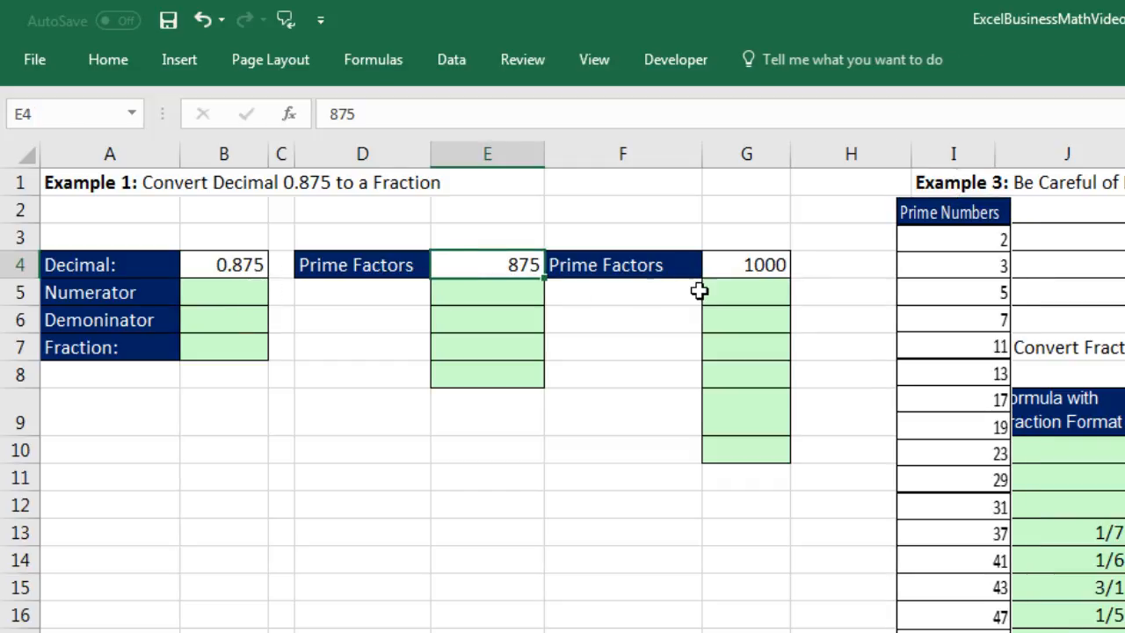
pyautogui.click(724, 265)
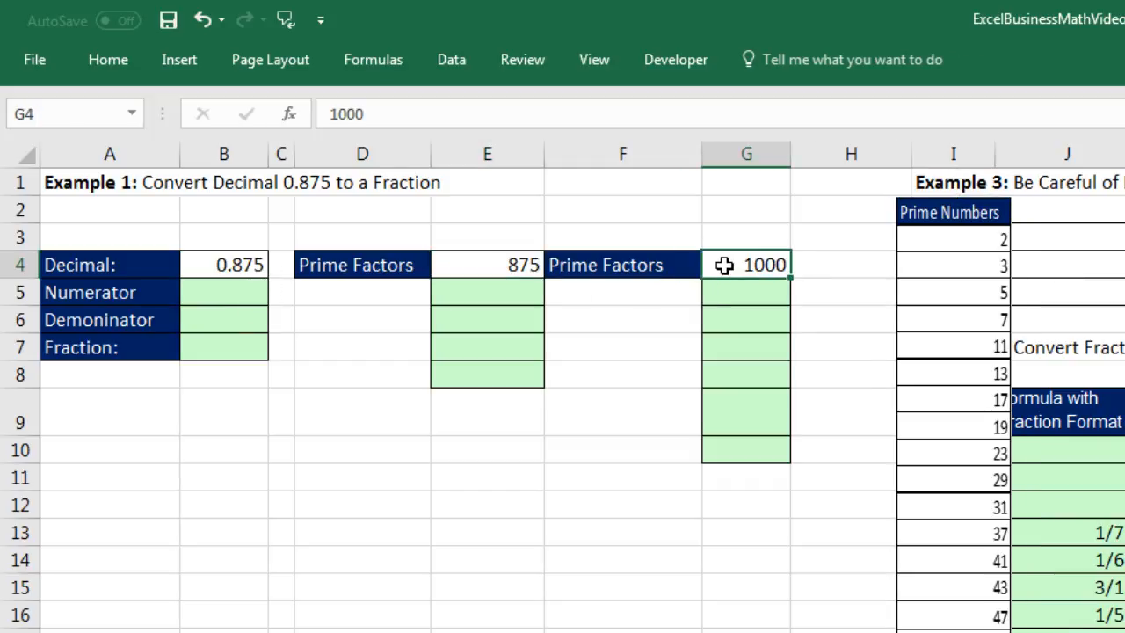
# Step: Enter the formula =E4/D5 in E5 and fill it down through E8
pyautogui.click(509, 293)
pyautogui.write('=')
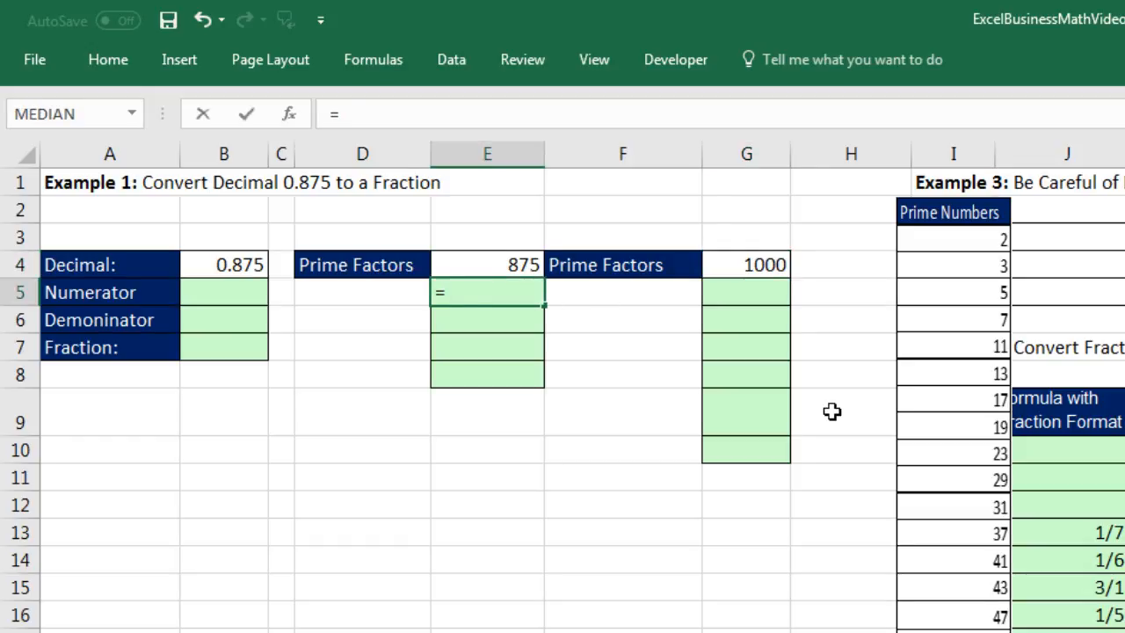
pyautogui.press('Up')
pyautogui.write('/')
pyautogui.press('Left')
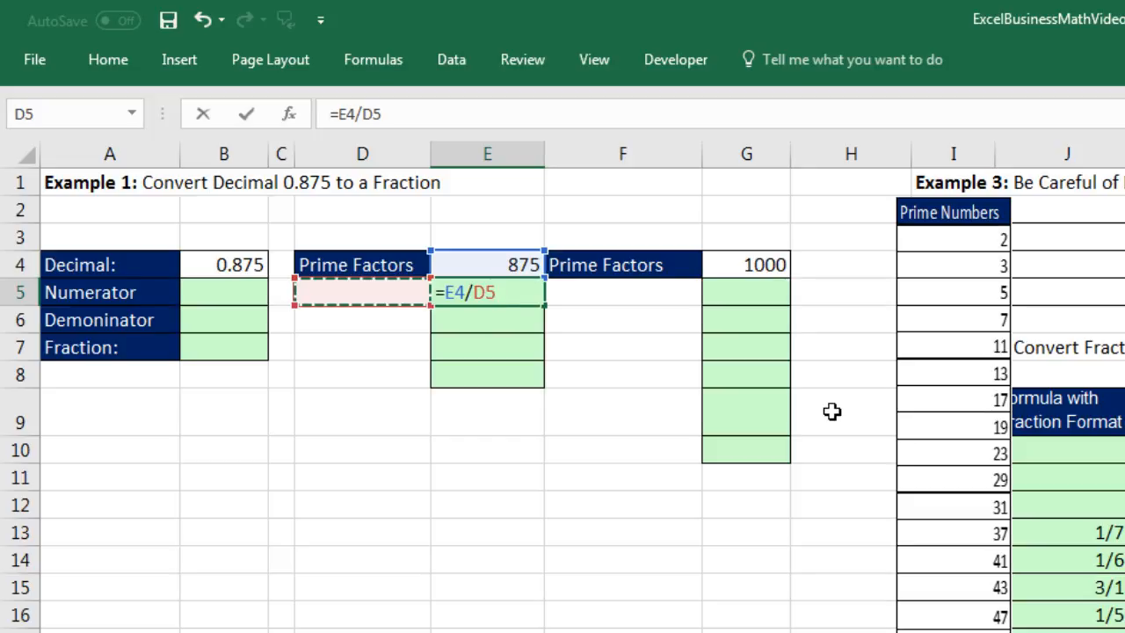
pyautogui.hotkey('ctrl', 'Return')
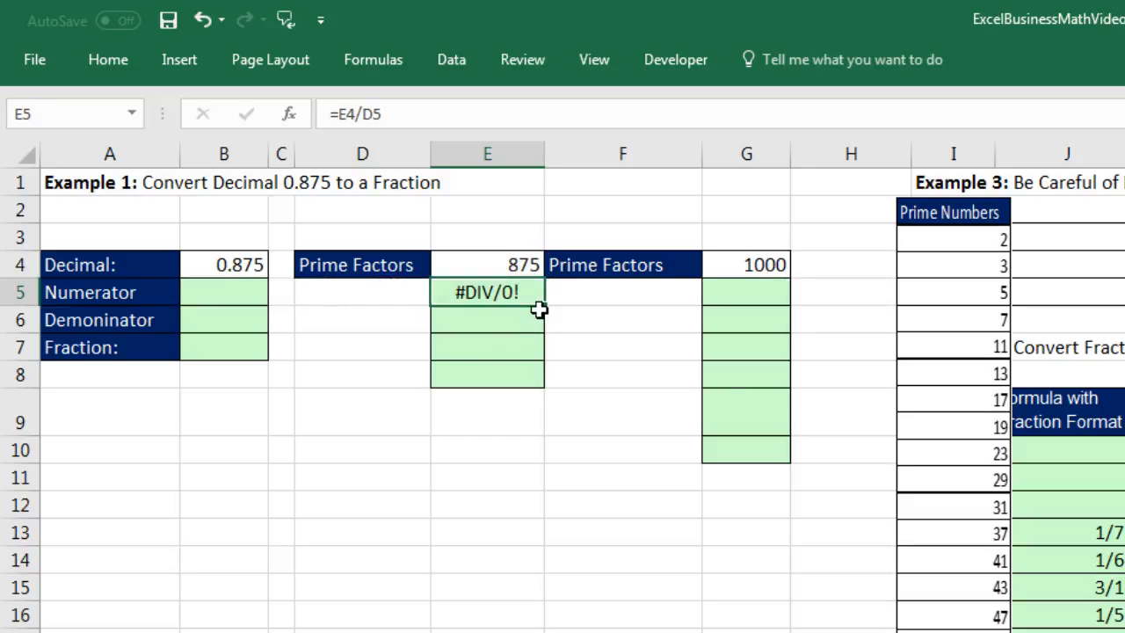
pyautogui.moveTo(544, 306); pyautogui.dragTo(548, 387)
# Step: Copy the division formulas from E5:E8 to G5:G8 and extend them down through G10
pyautogui.hotkey('ctrl', 'c')
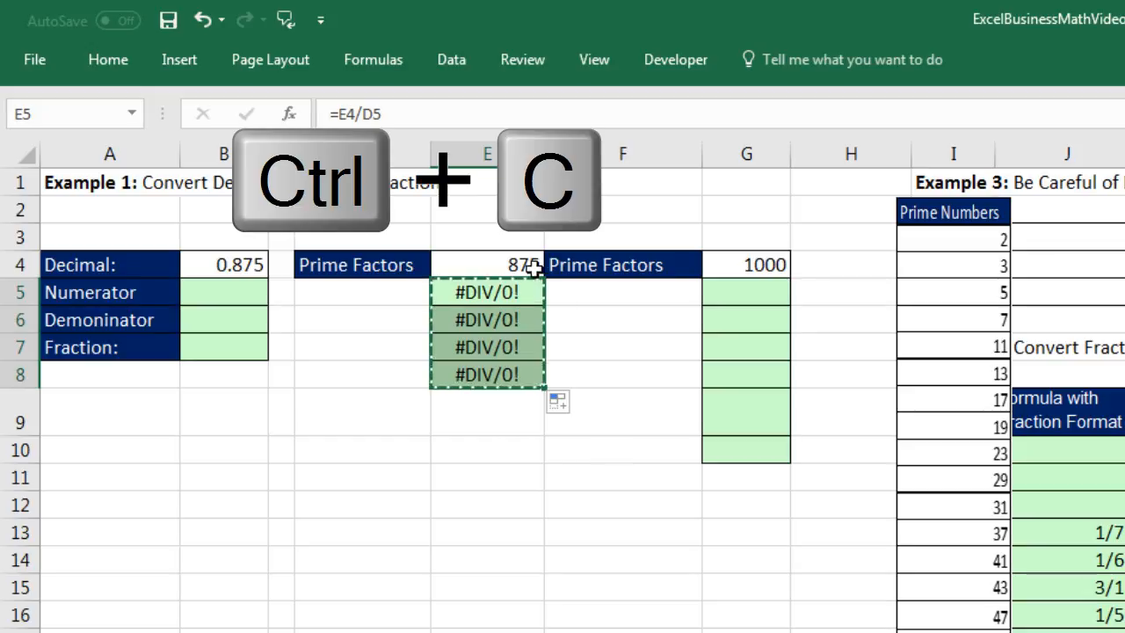
pyautogui.click(750, 292)
pyautogui.hotkey('ctrl', 'v')
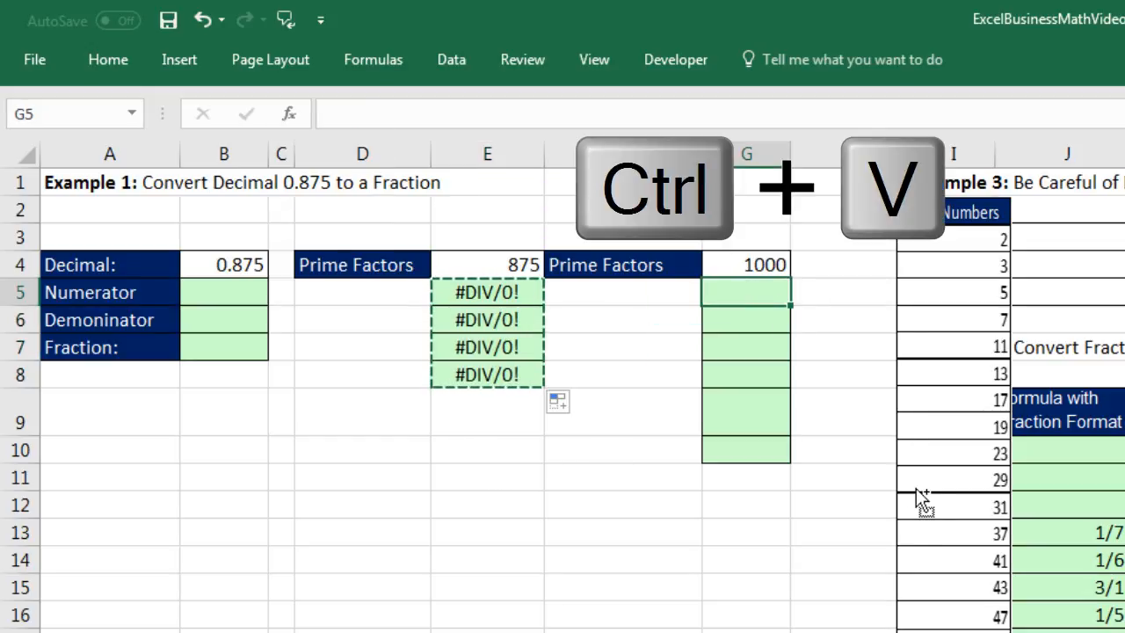
pyautogui.click(751, 377)
pyautogui.moveTo(794, 387); pyautogui.dragTo(795, 477)
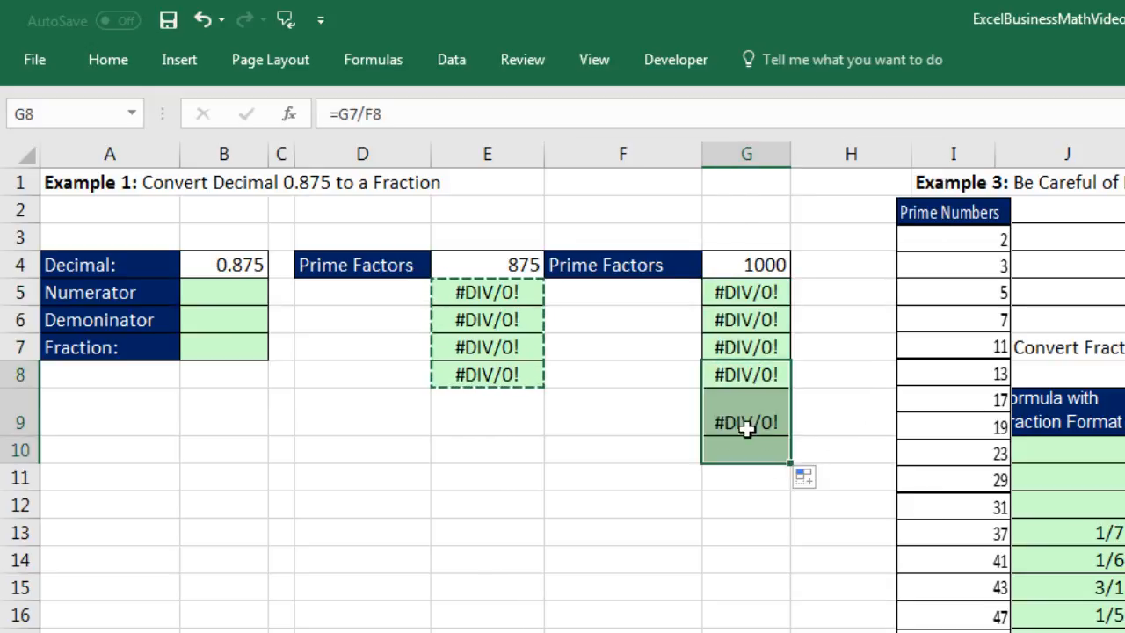
# Step: Shift the prime numbers picture slightly down and toward column H, and clear the copy outline with D5 selected
pyautogui.click(404, 289)
pyautogui.click(926, 279)
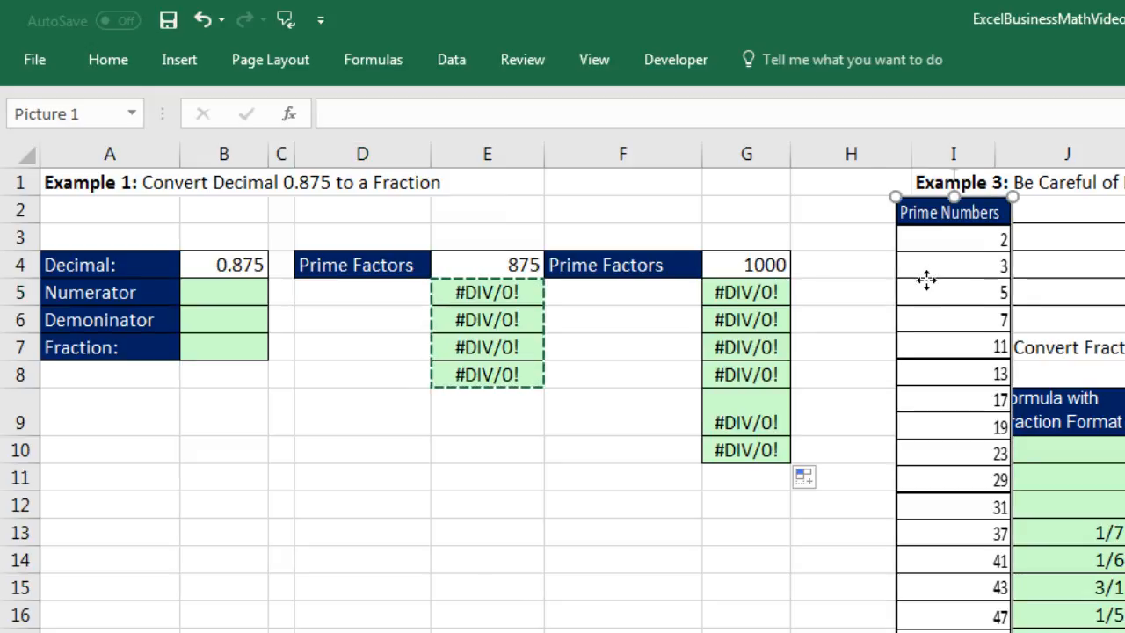
pyautogui.moveTo(926, 280); pyautogui.dragTo(891, 296)
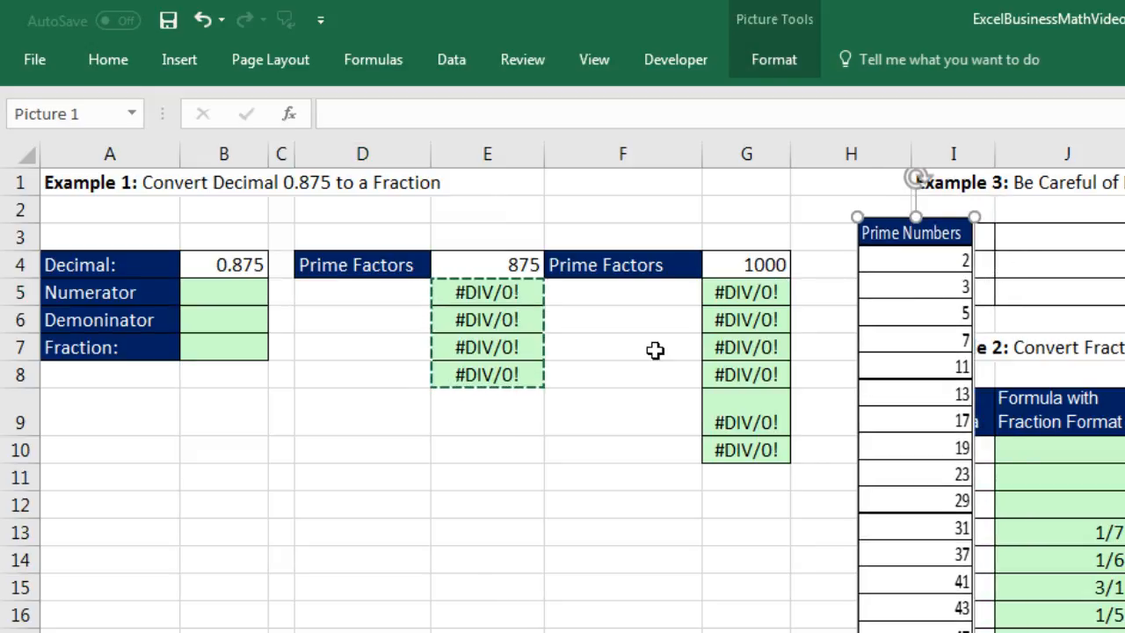
pyautogui.click(417, 298)
pyautogui.press('Escape')
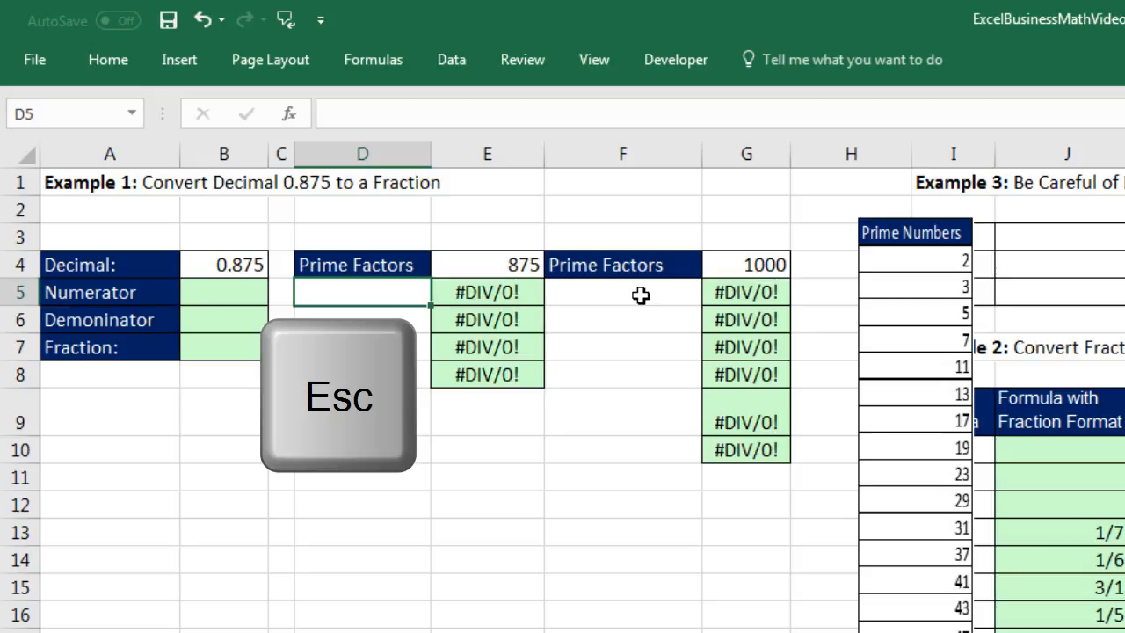
# Step: Try 2 and 3 in turn as the first prime factor of 875 in D5
pyautogui.write('2')
pyautogui.hotkey('ctrl', 'Return')
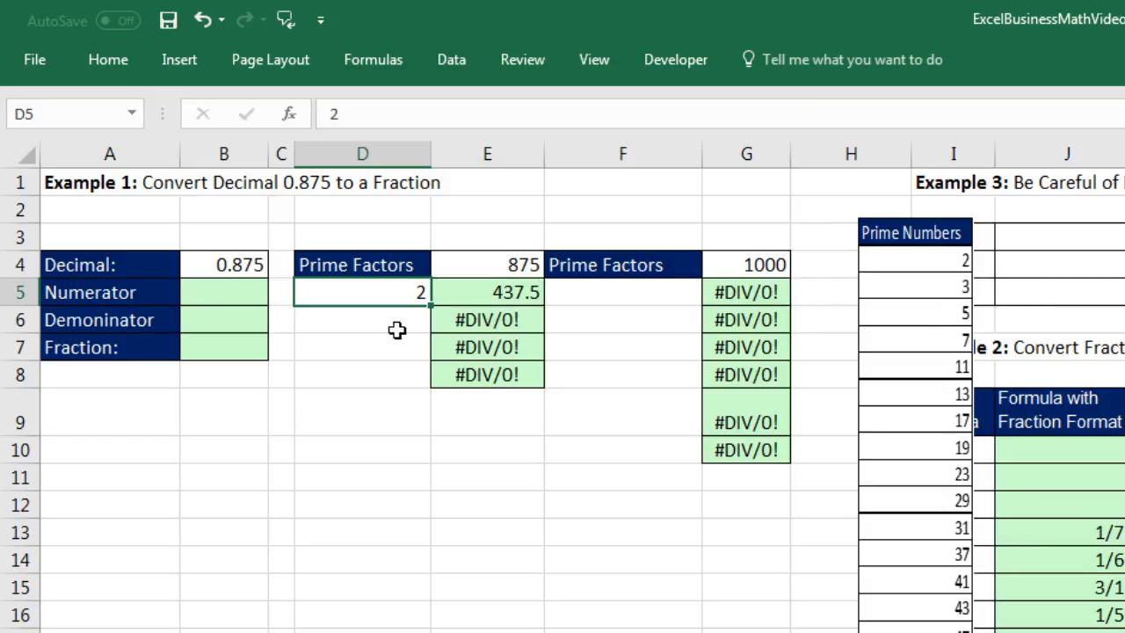
pyautogui.write('3')
pyautogui.hotkey('ctrl', 'Return')
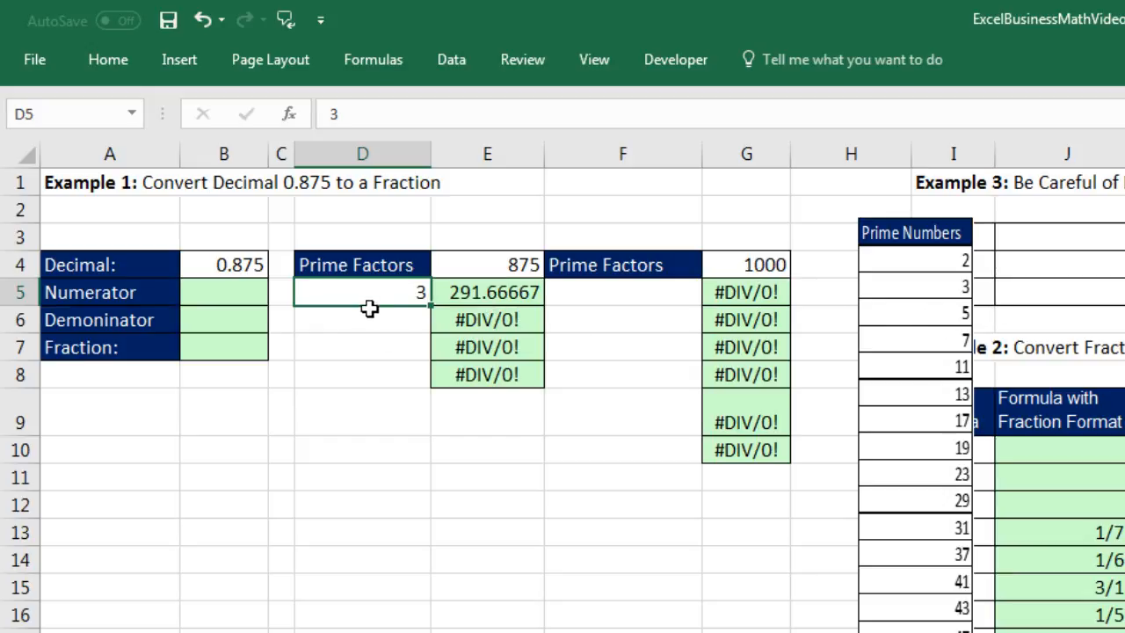
# Step: Enter the prime factors of 875 in D5:D8 as 5, 5, 5 and 7
pyautogui.write('5')
pyautogui.hotkey('ctrl', 'Return')
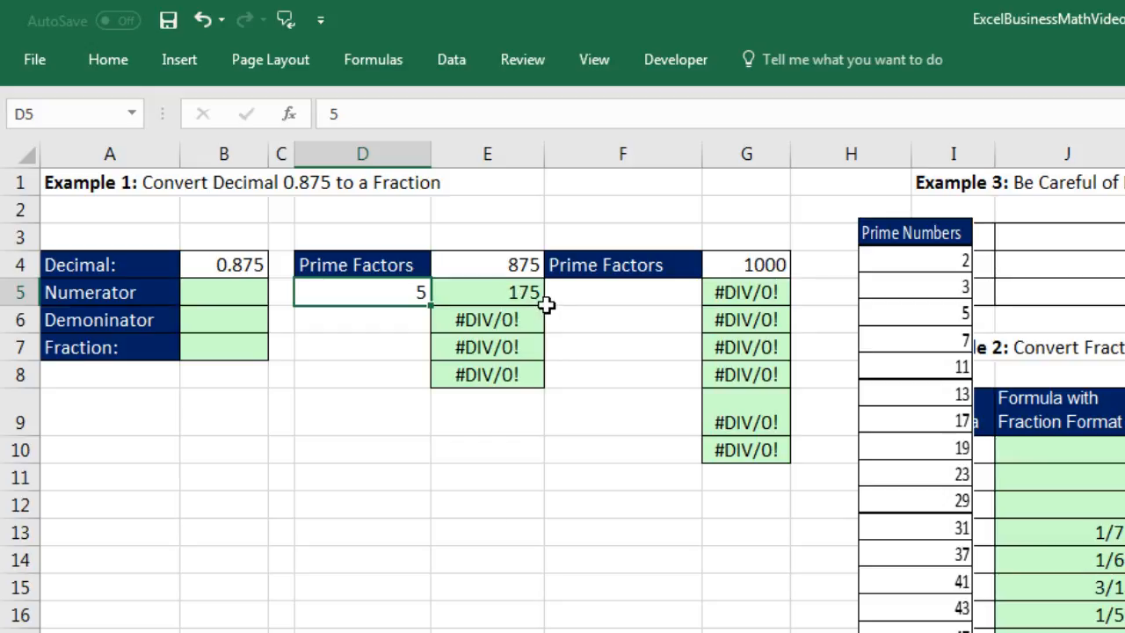
pyautogui.click(392, 320)
pyautogui.write('5')
pyautogui.hotkey('ctrl', 'Return')
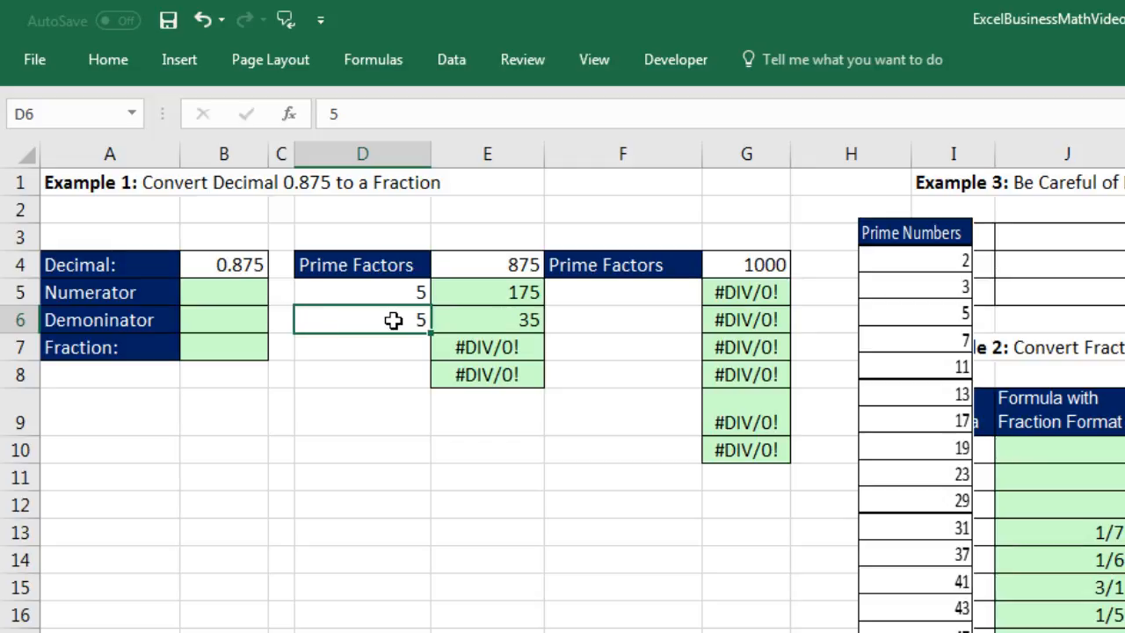
pyautogui.press('Return')
pyautogui.write('5')
pyautogui.hotkey('ctrl', 'Return')
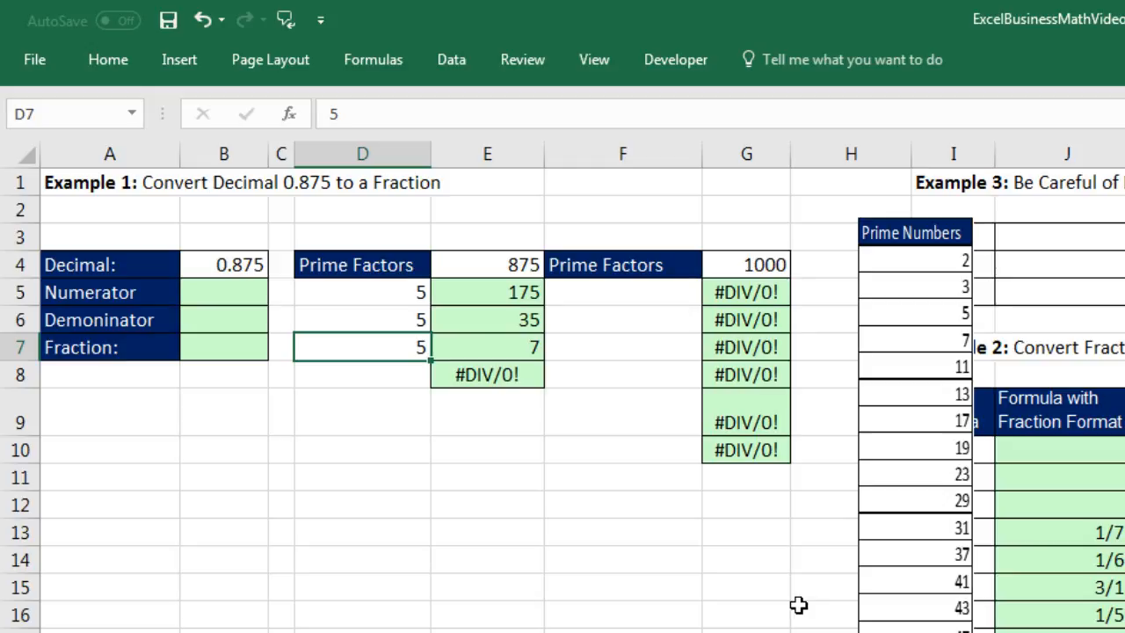
pyautogui.click(415, 376)
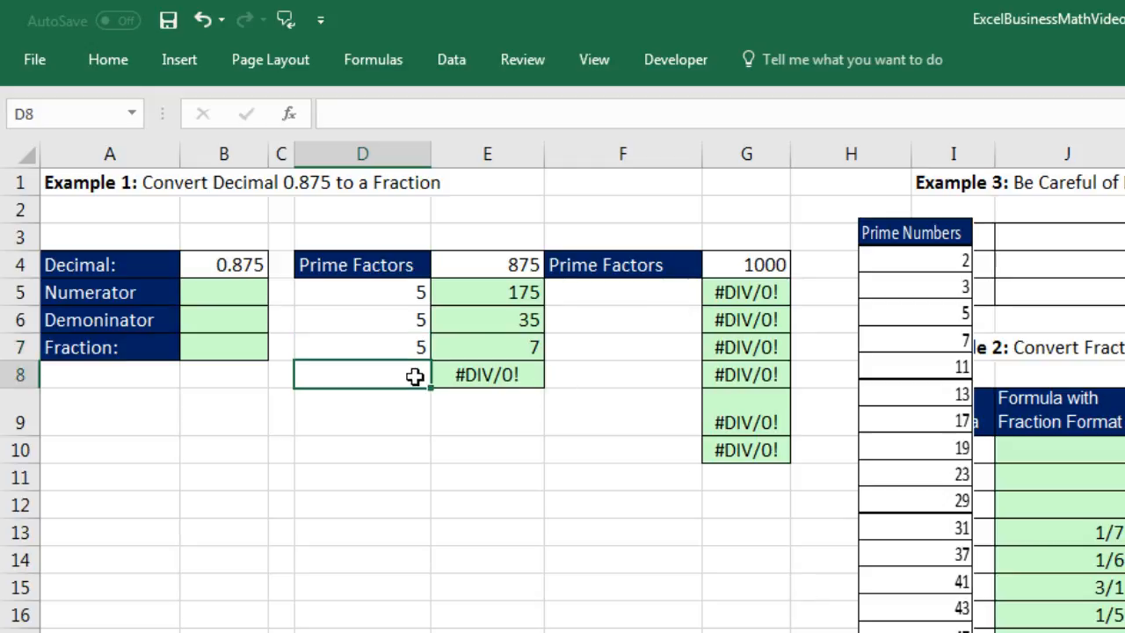
pyautogui.write('7')
pyautogui.press('Return')
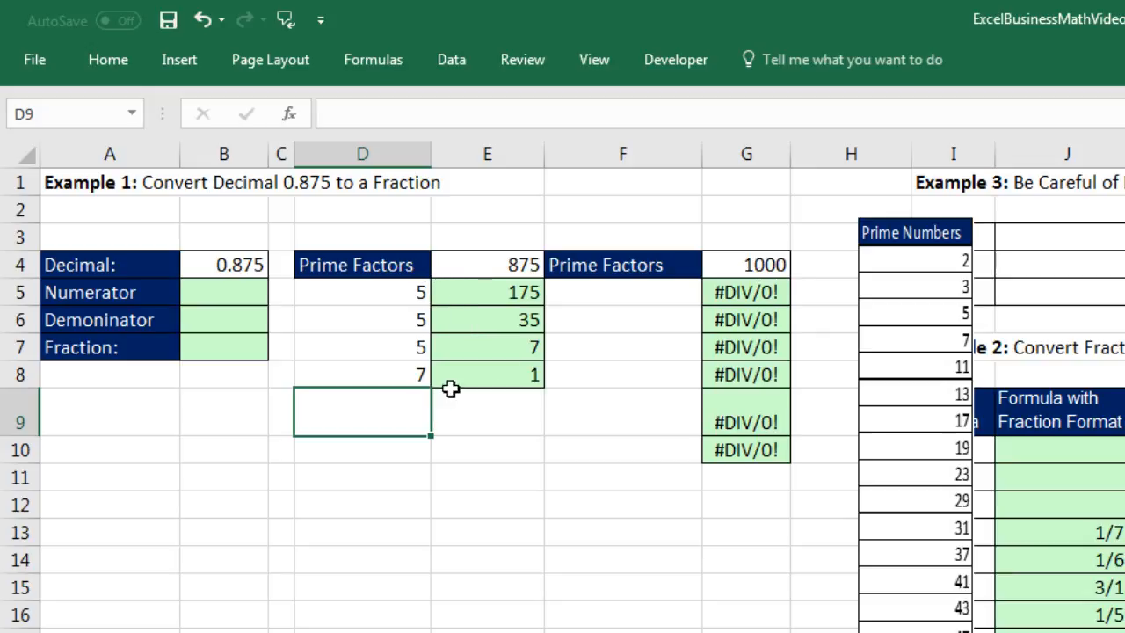
# Step: Enter 2 in each of F5, F6 and F7 as the first prime factors of 1000
pyautogui.click(688, 292)
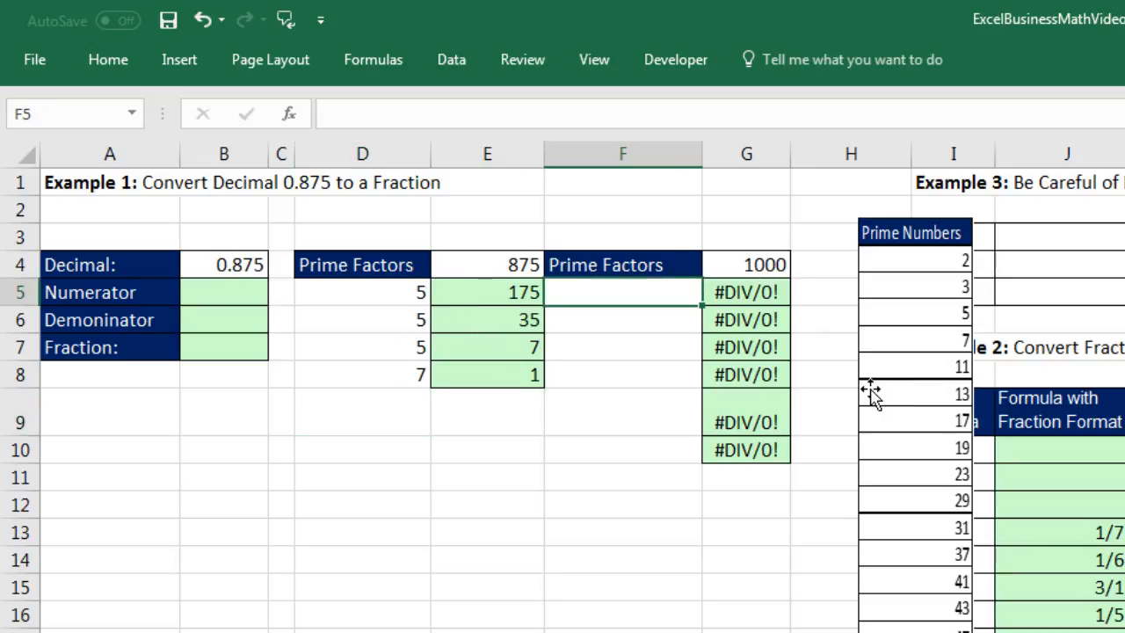
pyautogui.write('2')
pyautogui.press('Return')
pyautogui.write('2')
pyautogui.press('Return')
pyautogui.write('2')
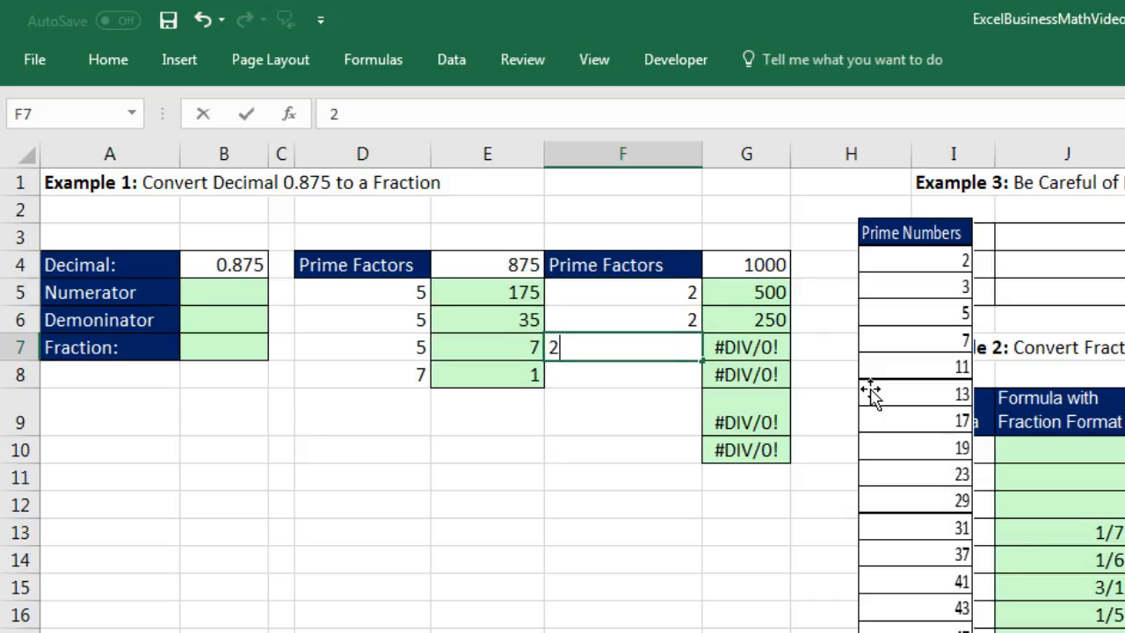
pyautogui.press('Return')
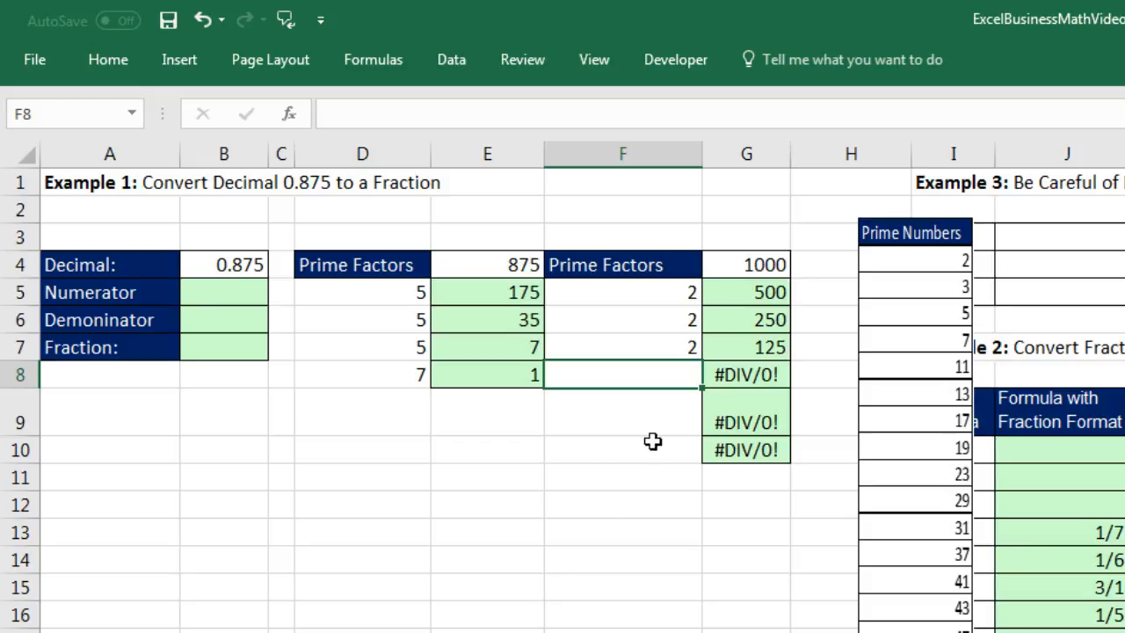
# Step: Try 3 as a prime factor in F8, replace it with 5, and enter 5 in F9 and F10
pyautogui.write('3')
pyautogui.hotkey('ctrl', 'Return')
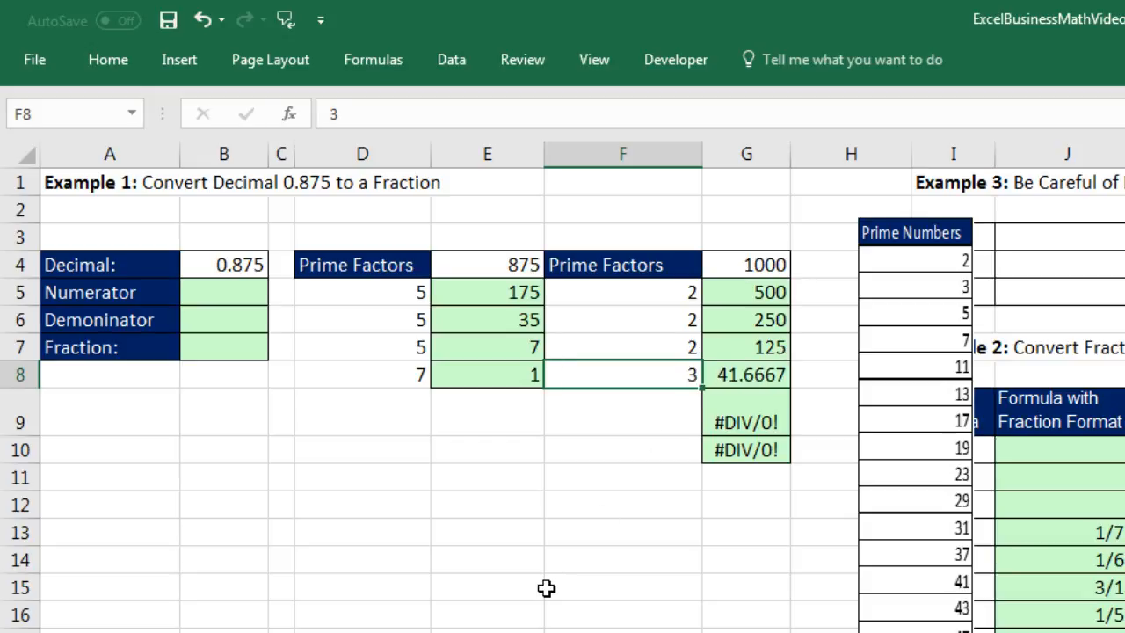
pyautogui.write('5')
pyautogui.hotkey('ctrl', 'Return')
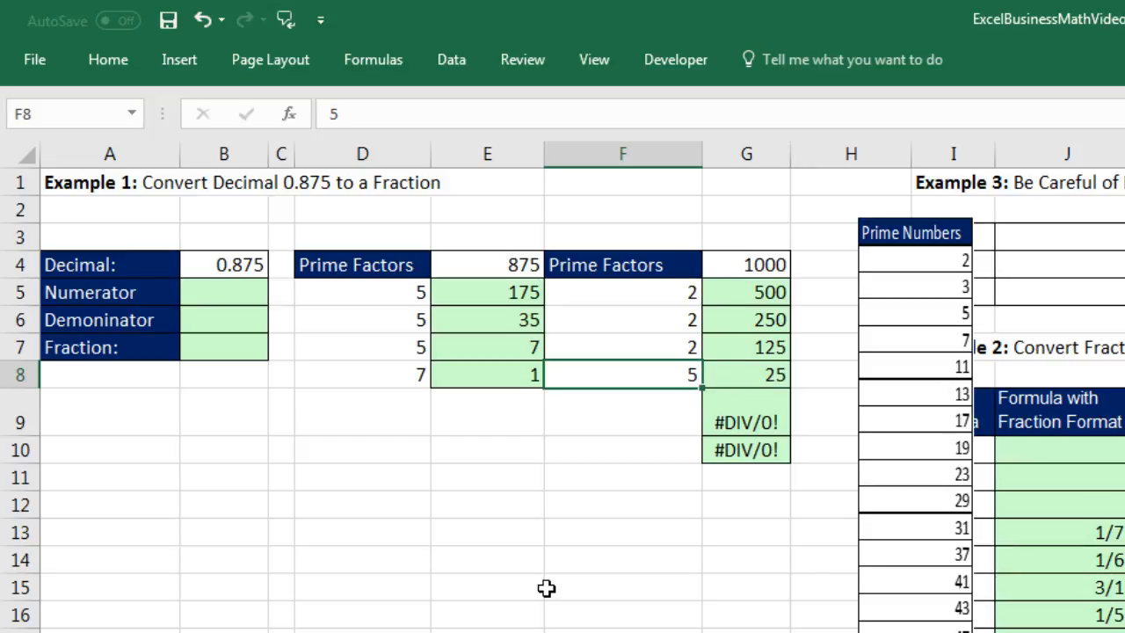
pyautogui.press('Down')
pyautogui.write('5')
pyautogui.press('Return')
pyautogui.write('5')
pyautogui.hotkey('ctrl', 'Return')
pyautogui.press('Down')
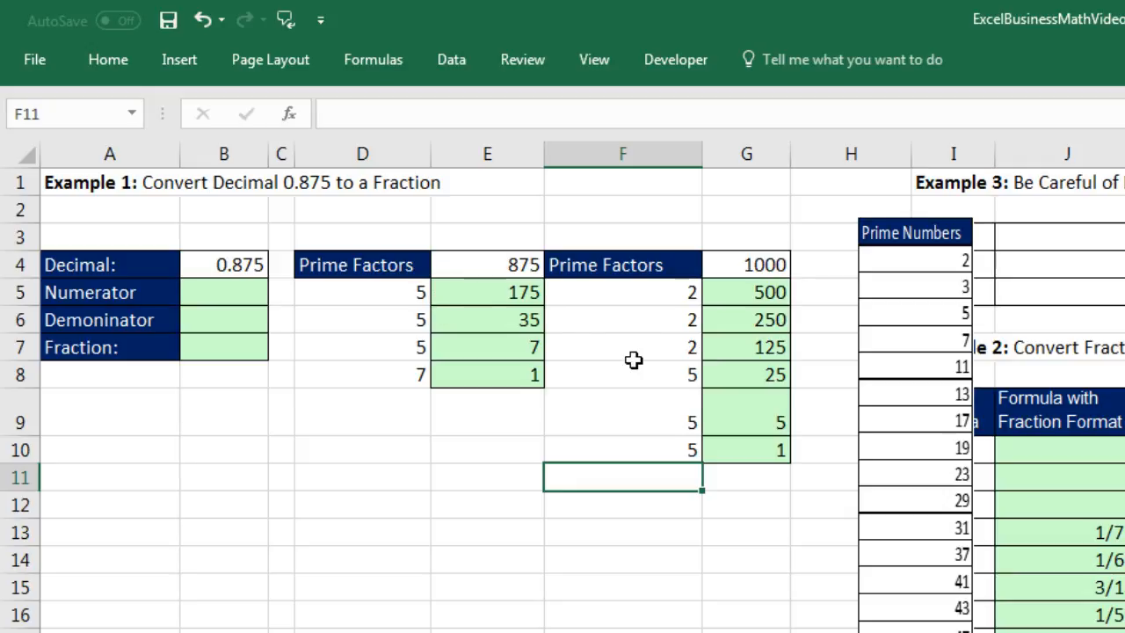
# Step: Apply strikethrough to the common factors of 5 in D5:D7 and F8:F10
pyautogui.moveTo(398, 291); pyautogui.dragTo(403, 340)
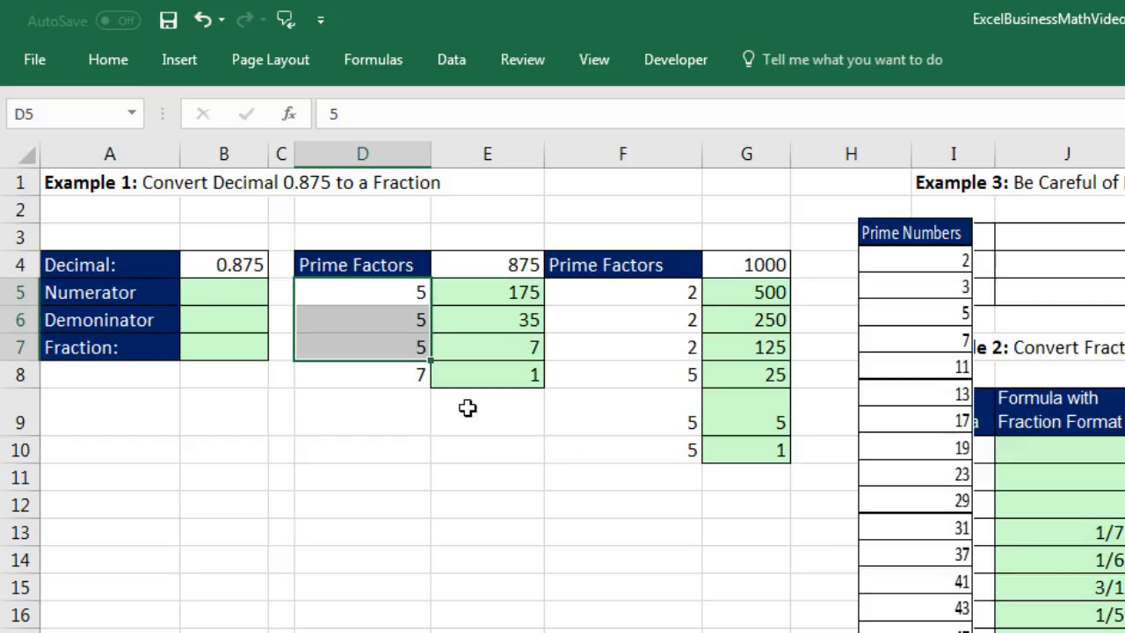
pyautogui.hotkey('ctrl', '5')
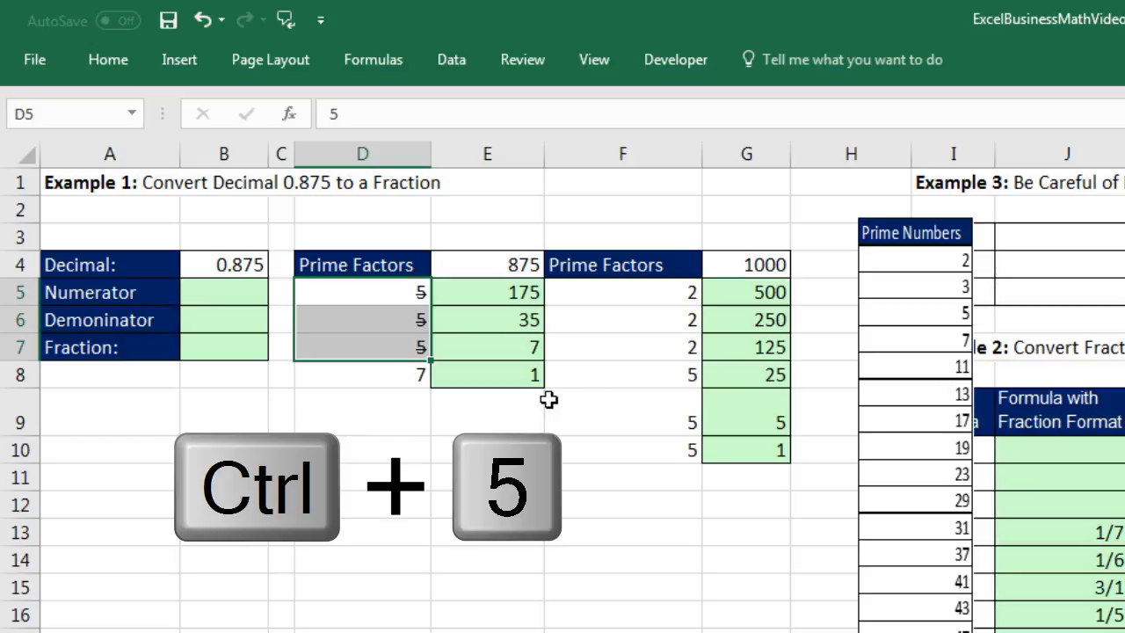
pyautogui.moveTo(635, 382); pyautogui.dragTo(643, 444)
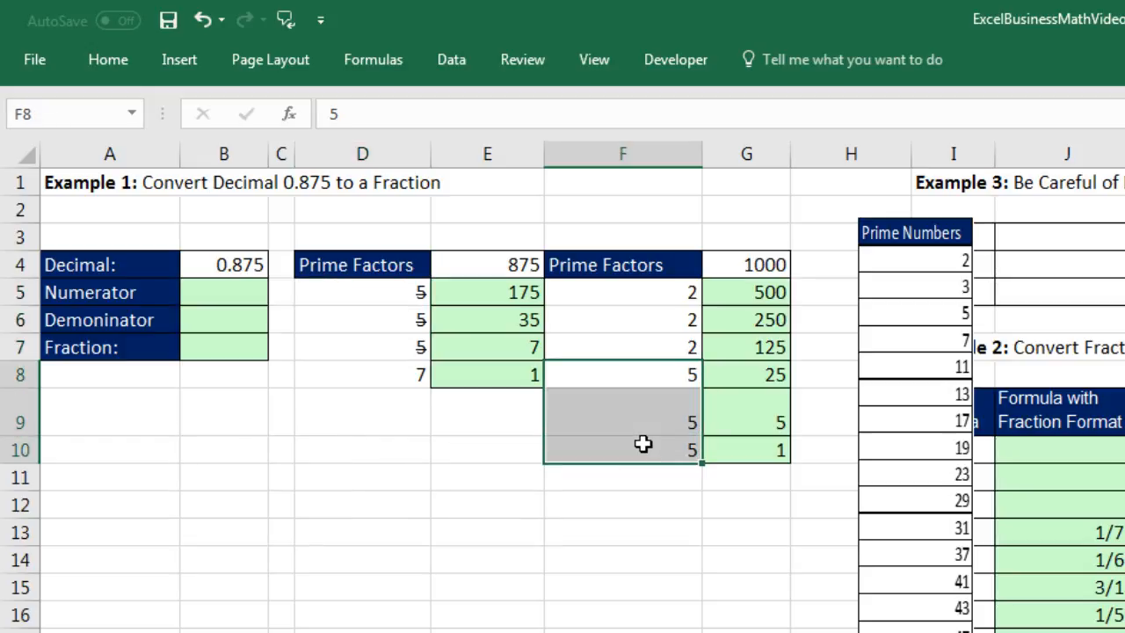
pyautogui.hotkey('ctrl', '5')
pyautogui.click(394, 371)
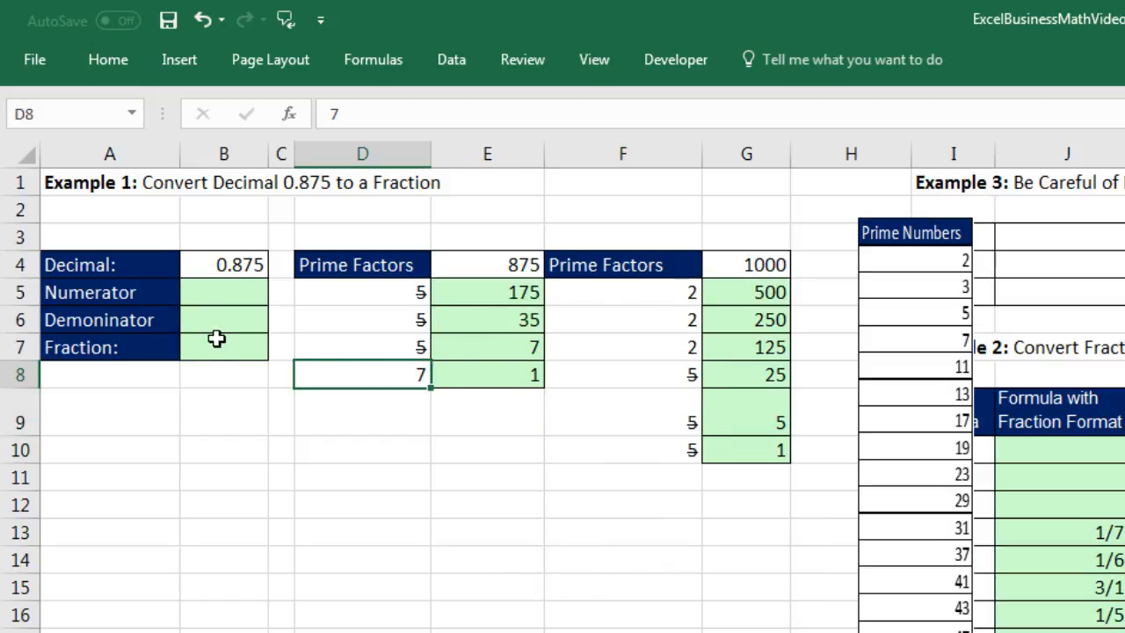
# Step: Link the numerator in B5 to the remaining factor with the formula =D8
pyautogui.click(216, 296)
pyautogui.write('=')
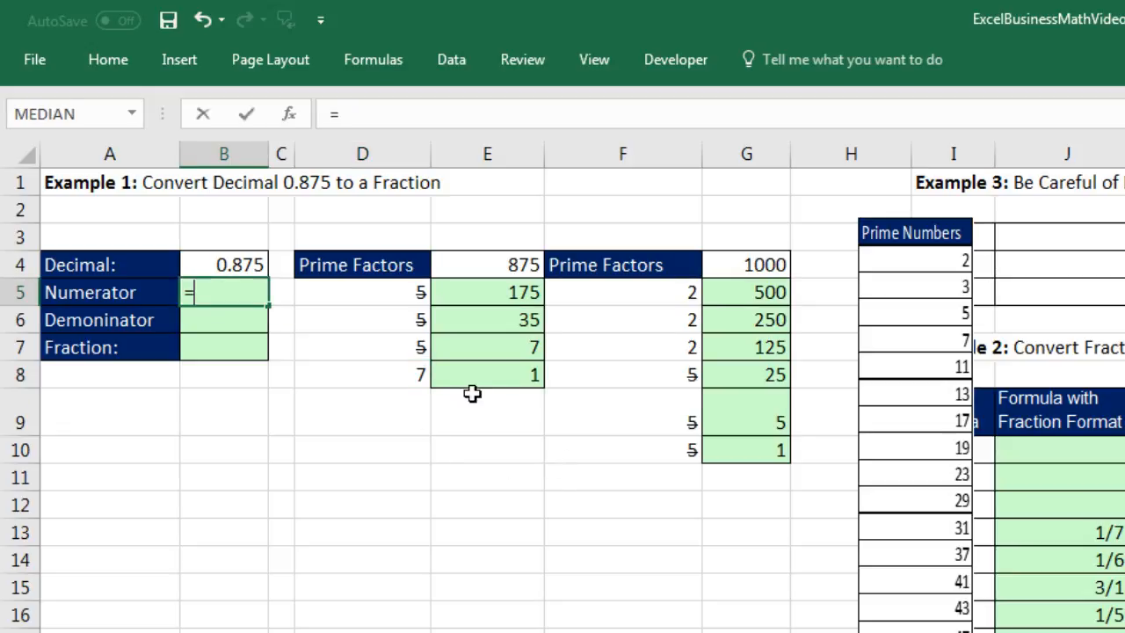
pyautogui.click(422, 369)
pyautogui.press('Return')
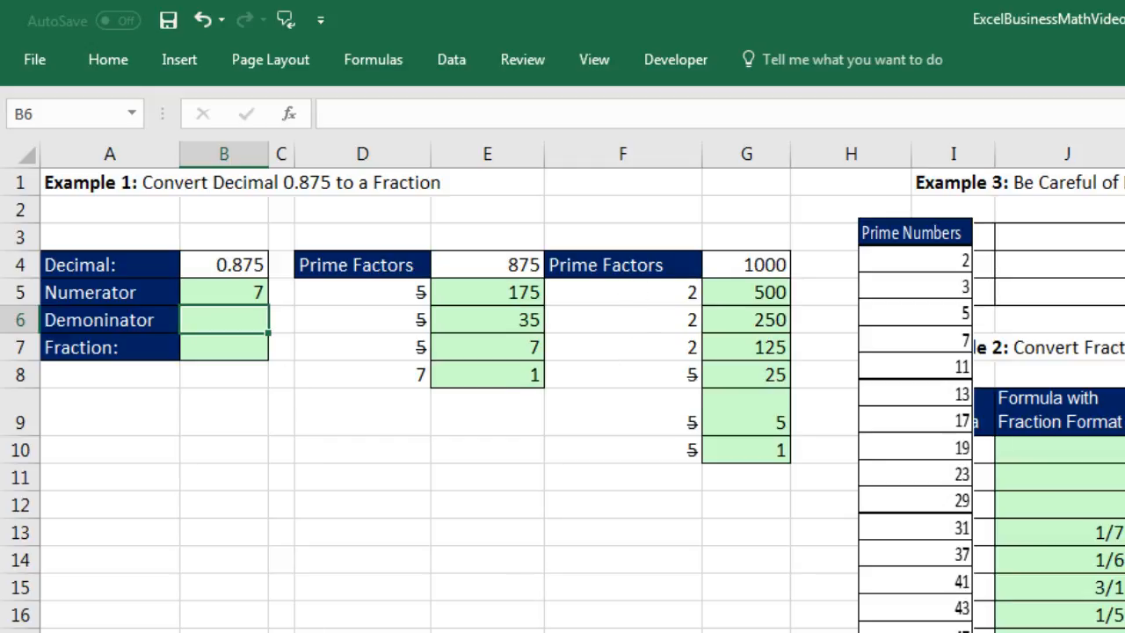
# Step: Calculate the denominator in B6 with the formula =PRODUCT(F5:F7)
pyautogui.write('=prod')
pyautogui.press('Tab')
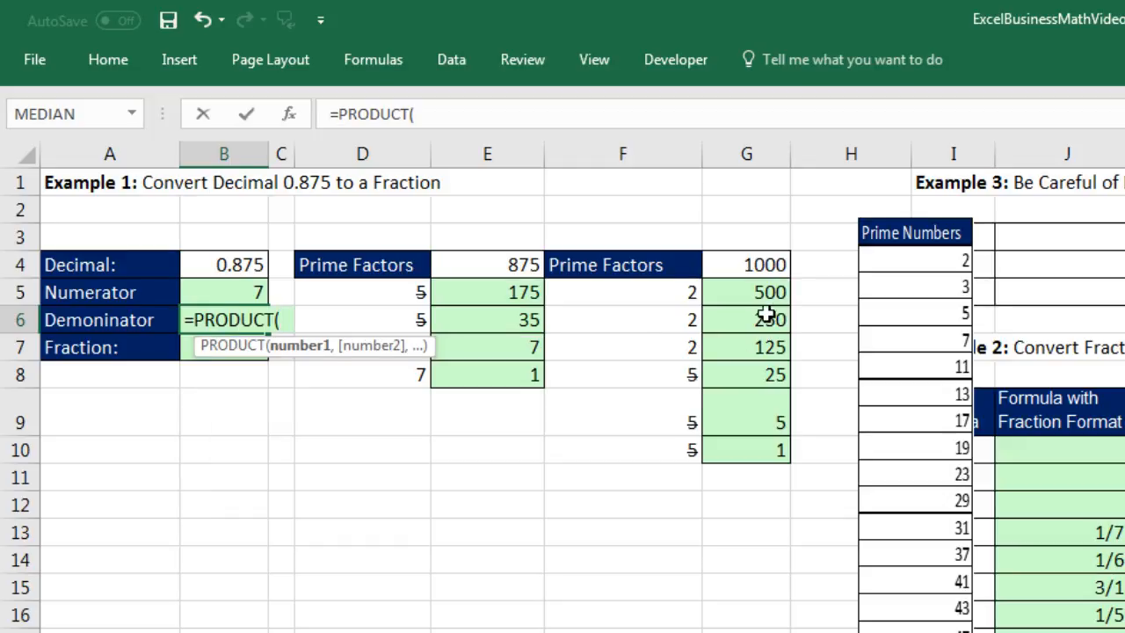
pyautogui.moveTo(694, 287); pyautogui.dragTo(665, 343)
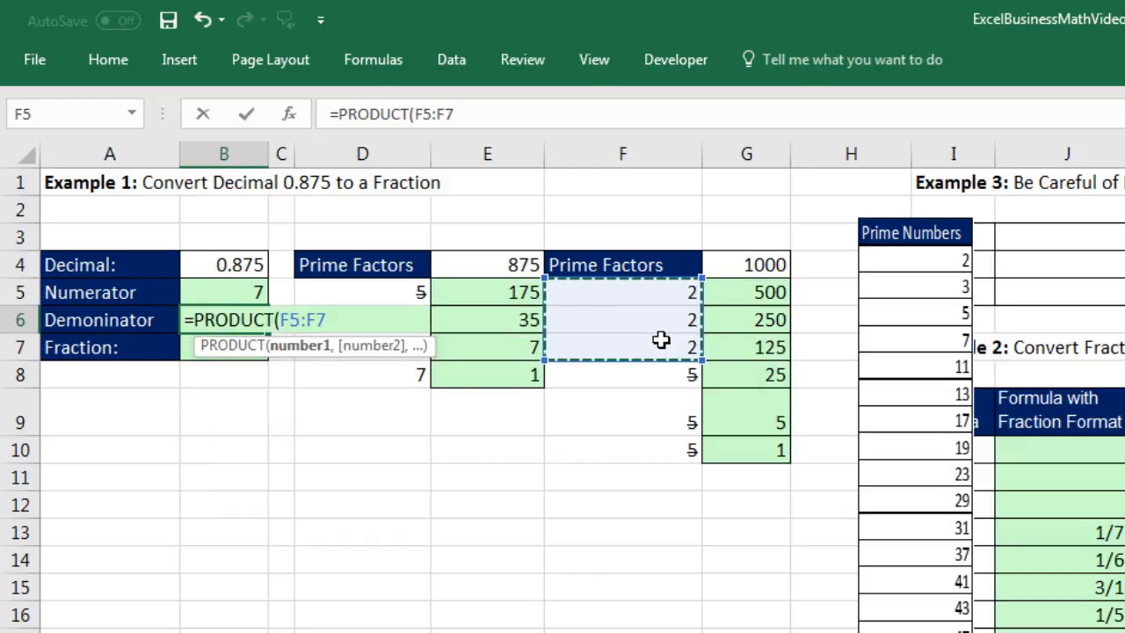
pyautogui.write(')')
pyautogui.press('Return')
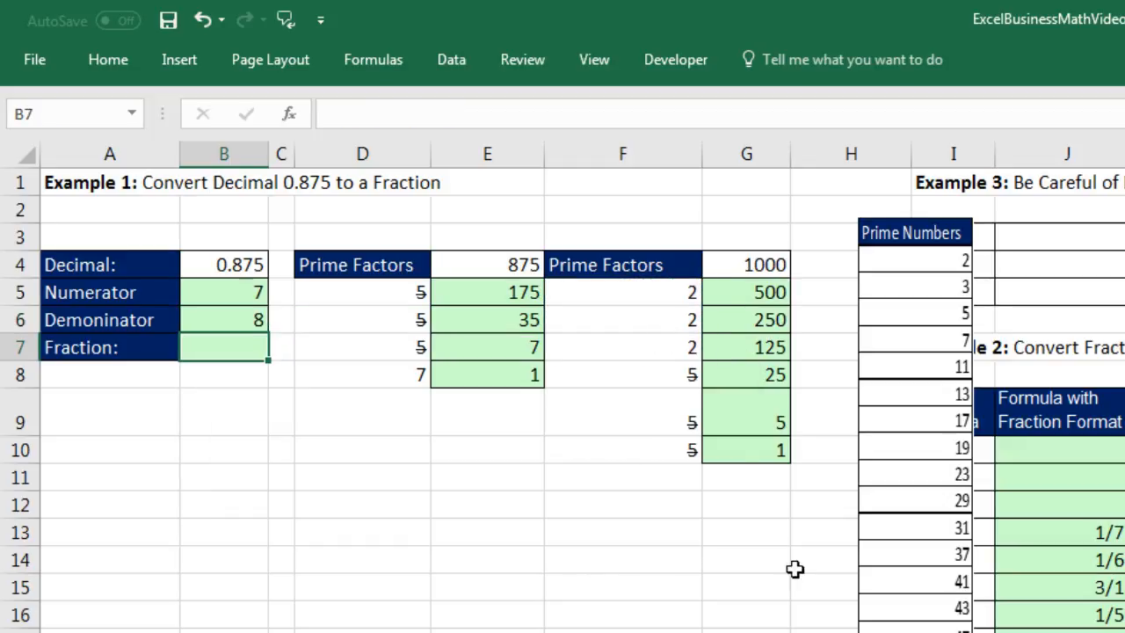
# Step: Calculate the fraction in B7 by dividing numerator by denominator with the formula =B5/B6
pyautogui.write('=')
pyautogui.press('Up')
pyautogui.press('Up')
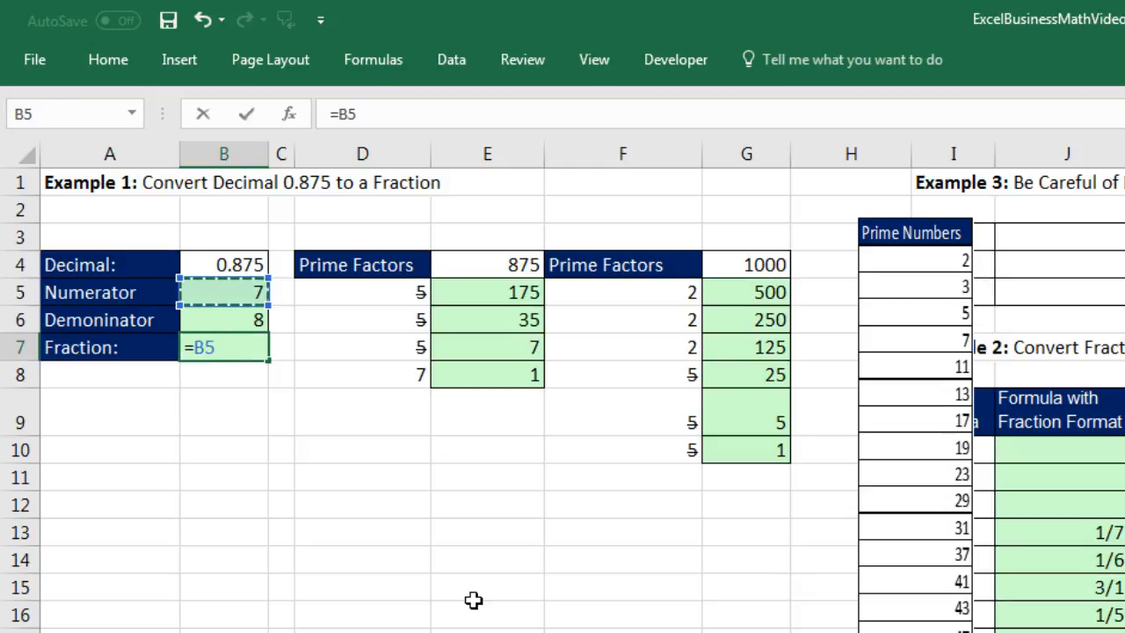
pyautogui.write('/')
pyautogui.press('Up')
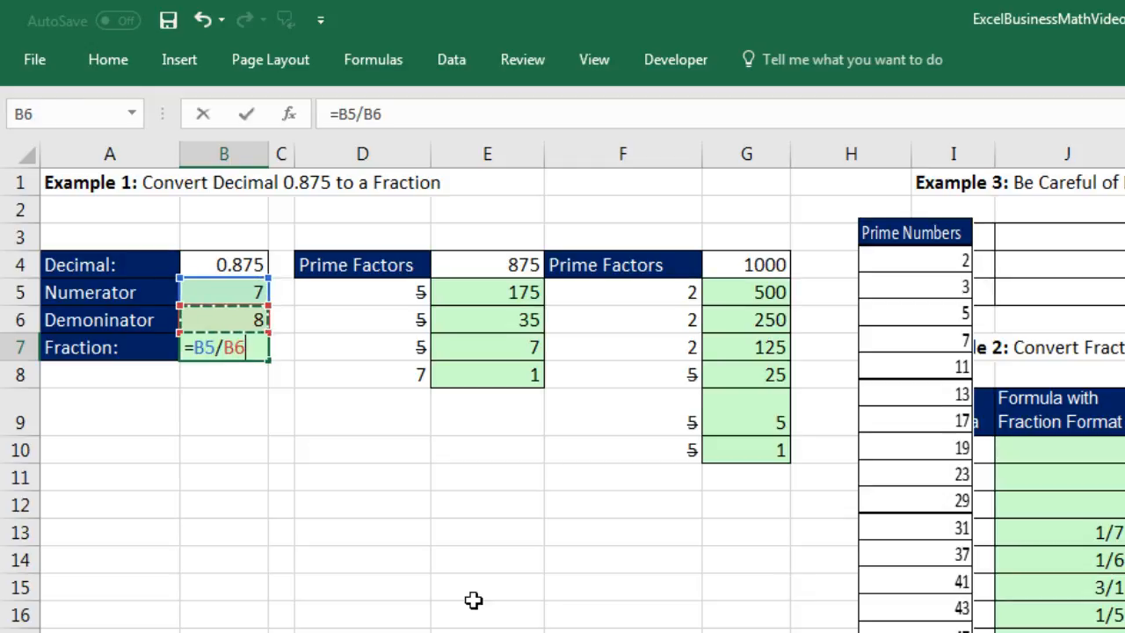
pyautogui.hotkey('ctrl', 'Return')
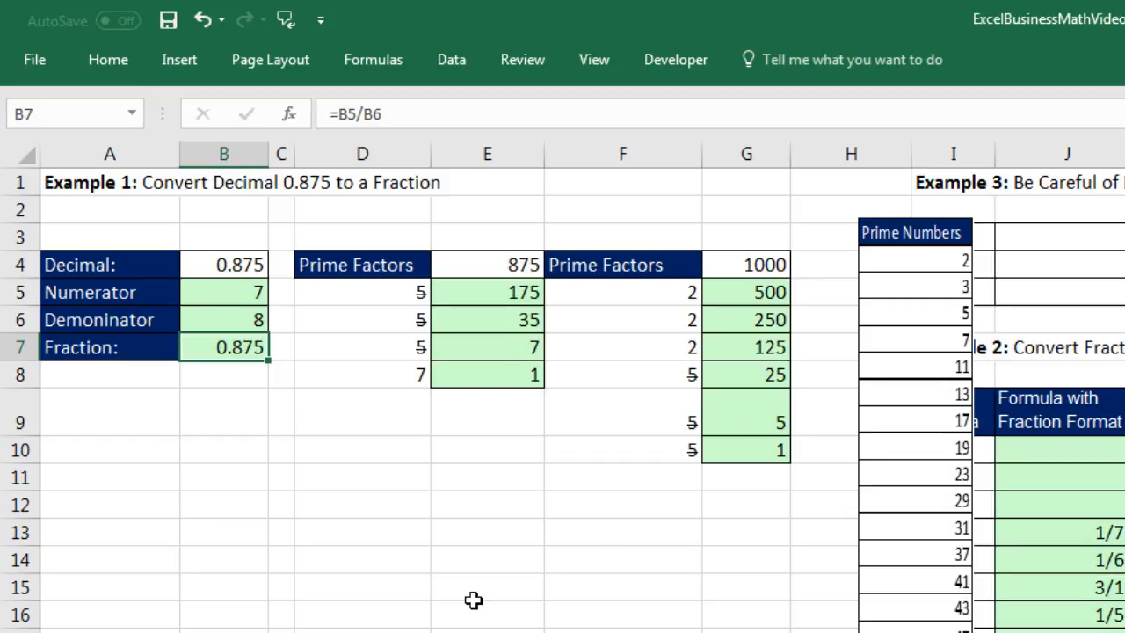
pyautogui.hotkey('ctrl', '1')
pyautogui.moveTo(687, 290); pyautogui.dragTo(517, 289)
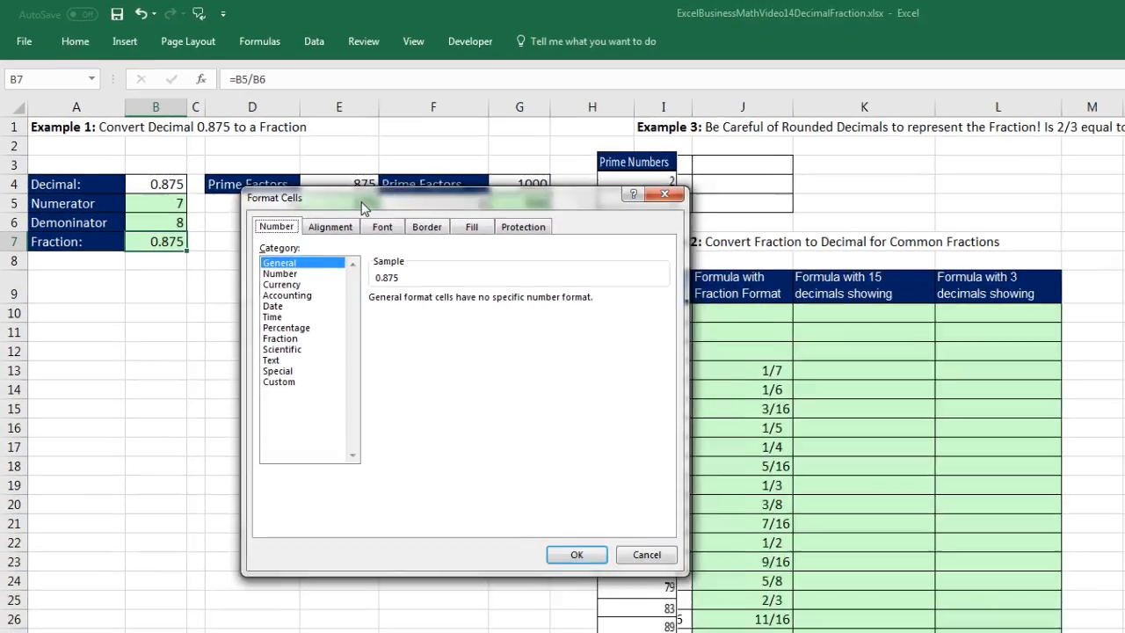
pyautogui.moveTo(361, 202); pyautogui.dragTo(356, 198)
pyautogui.click(276, 383)
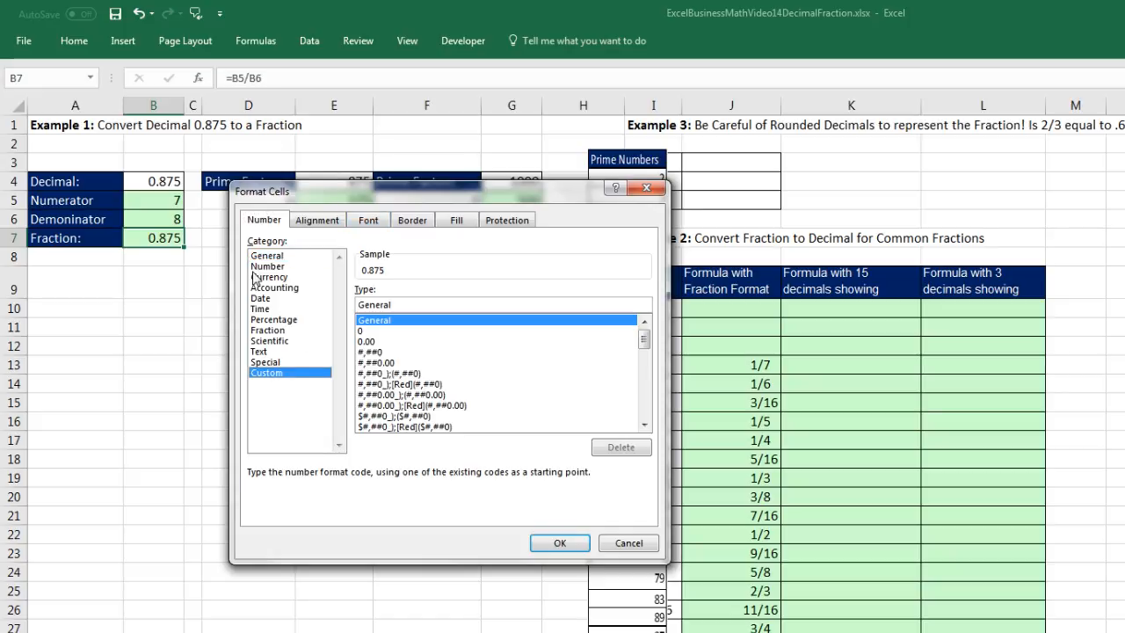
pyautogui.press('Escape')
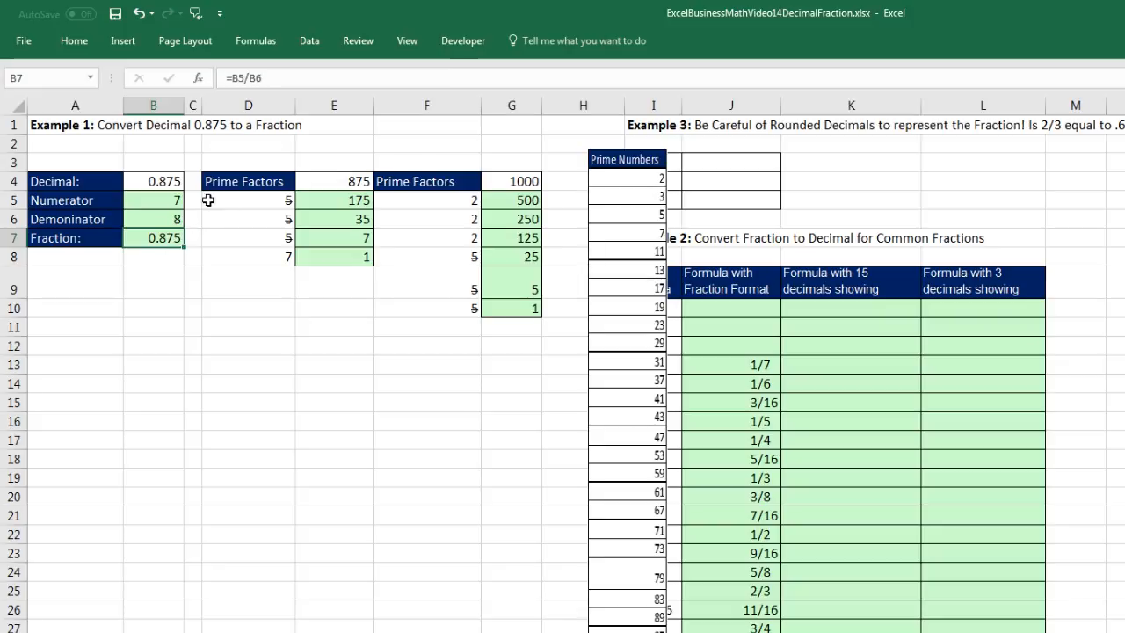
# Step: Apply the Fraction number format to B7
pyautogui.click(74, 40)
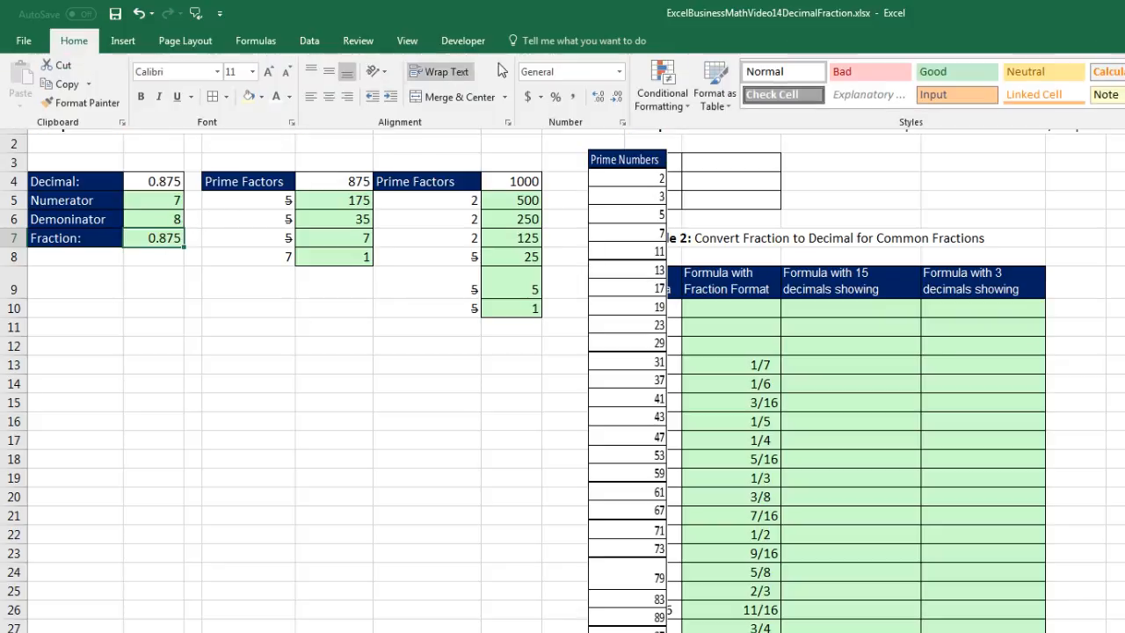
pyautogui.click(621, 73)
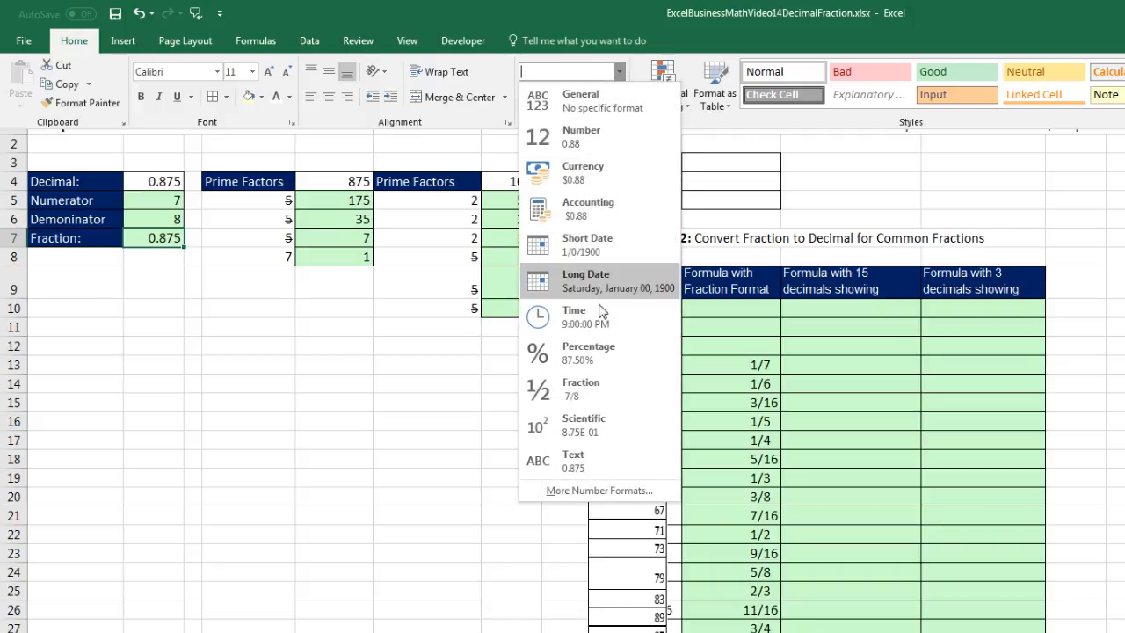
pyautogui.click(575, 406)
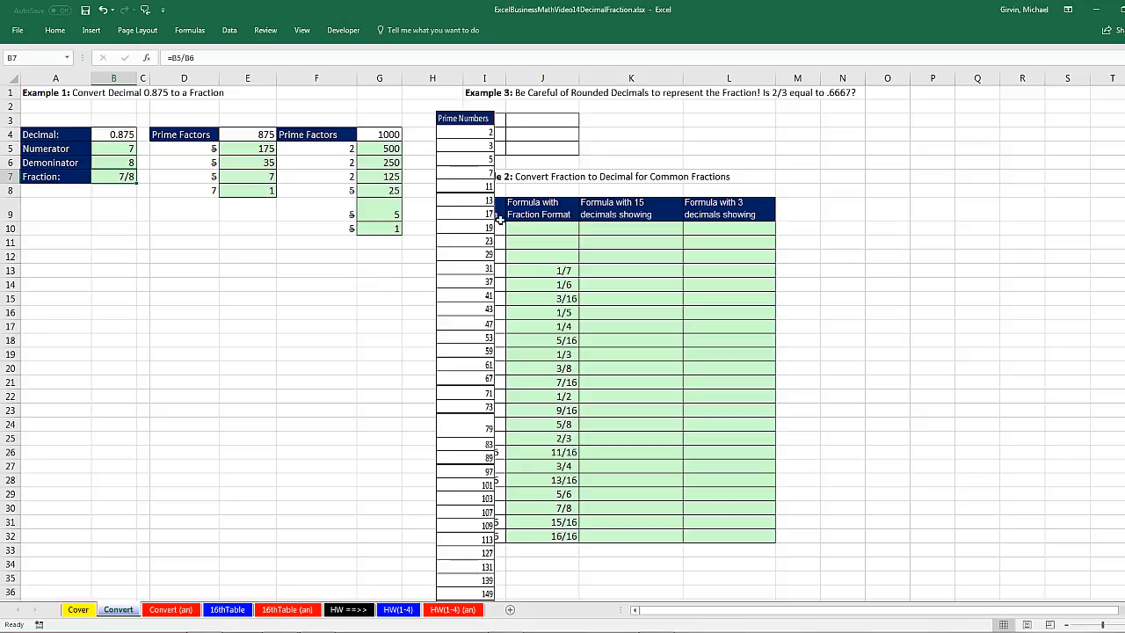
# Step: Move the Prime Numbers list off the Example 2 table to column O and enter =1/16, =1/9 and =1/8 in J10:J12
pyautogui.click(451, 134)
pyautogui.moveTo(867, 151); pyautogui.dragTo(922, 121)
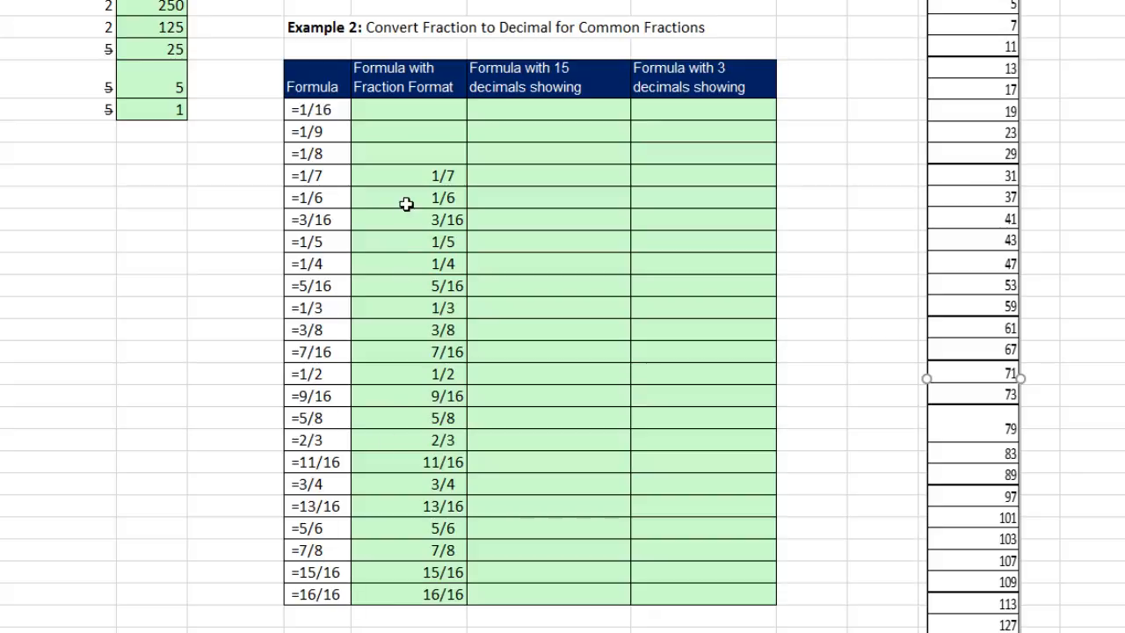
pyautogui.click(413, 105)
pyautogui.write('=1/16')
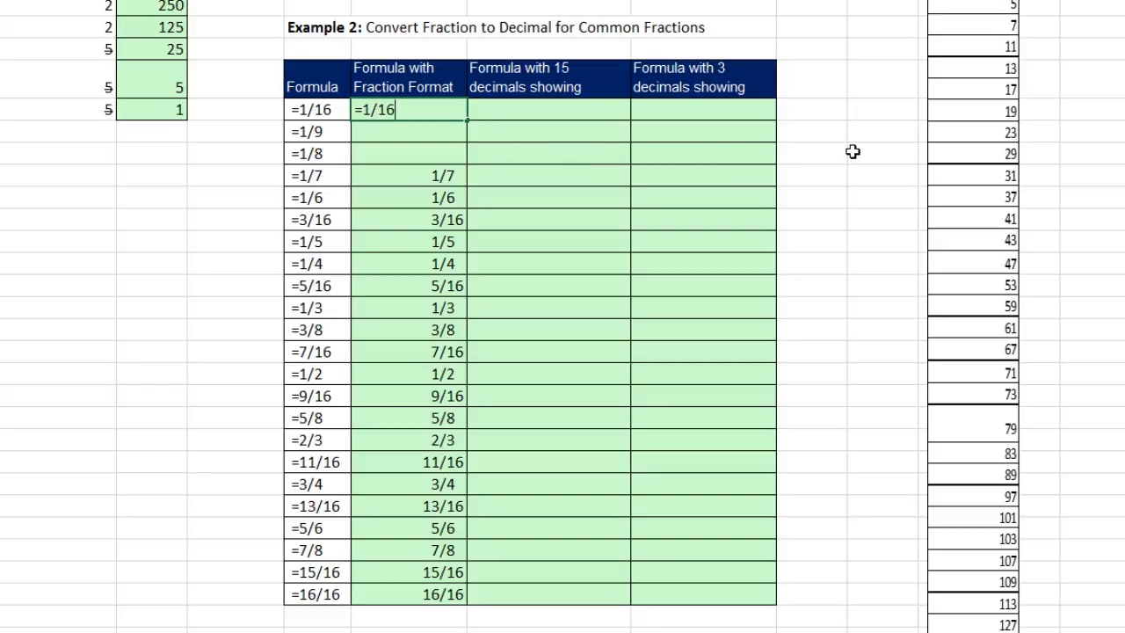
pyautogui.press('Return')
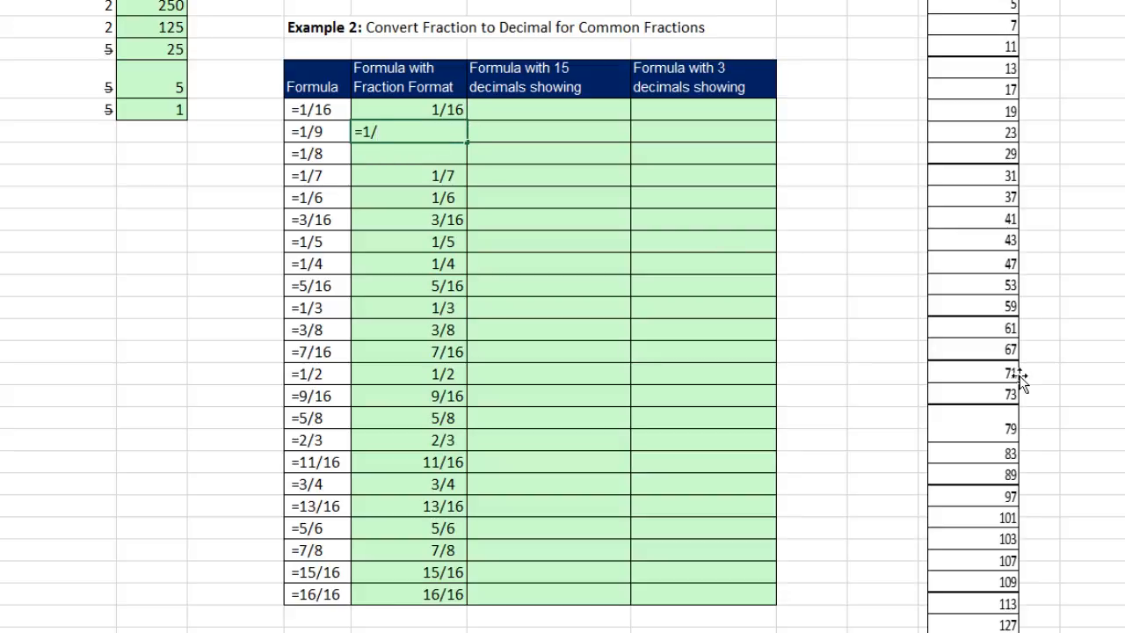
pyautogui.press('Return')
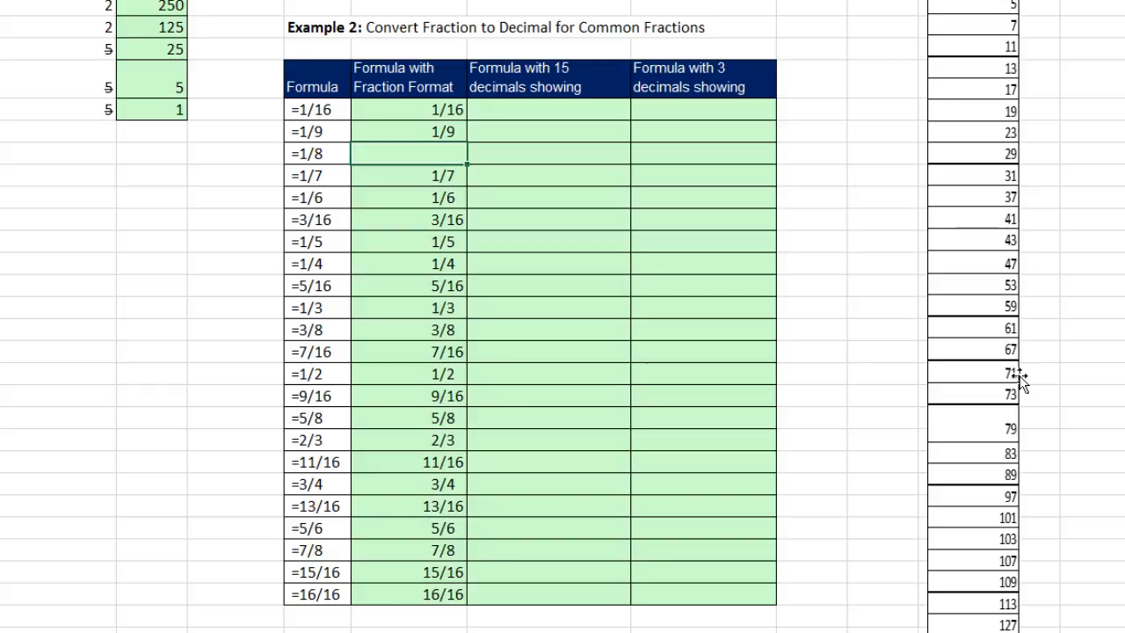
pyautogui.write('=1/8')
pyautogui.press('Return')
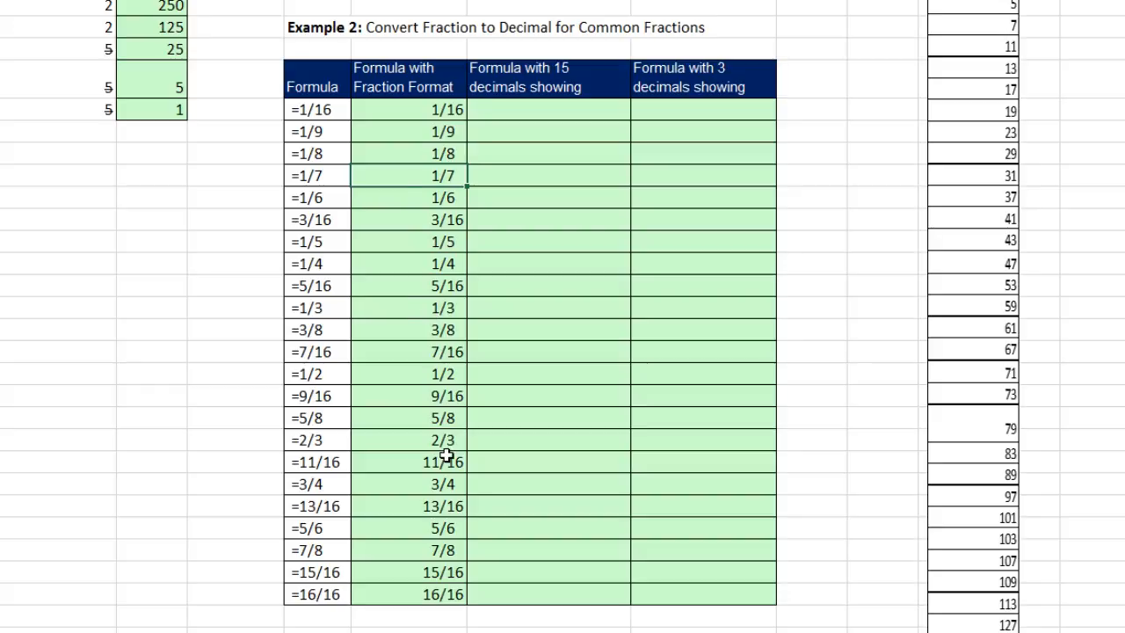
# Step: Link K10 to the fraction in the neighbouring cell with the formula =J10
pyautogui.click(507, 111)
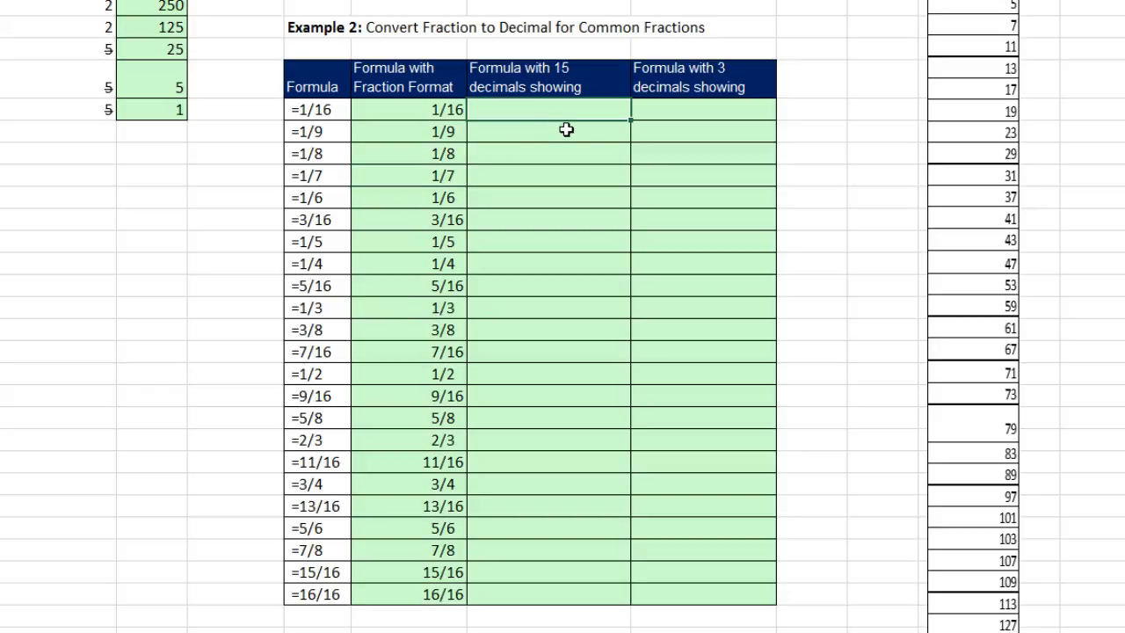
pyautogui.write('=')
pyautogui.press('Left')
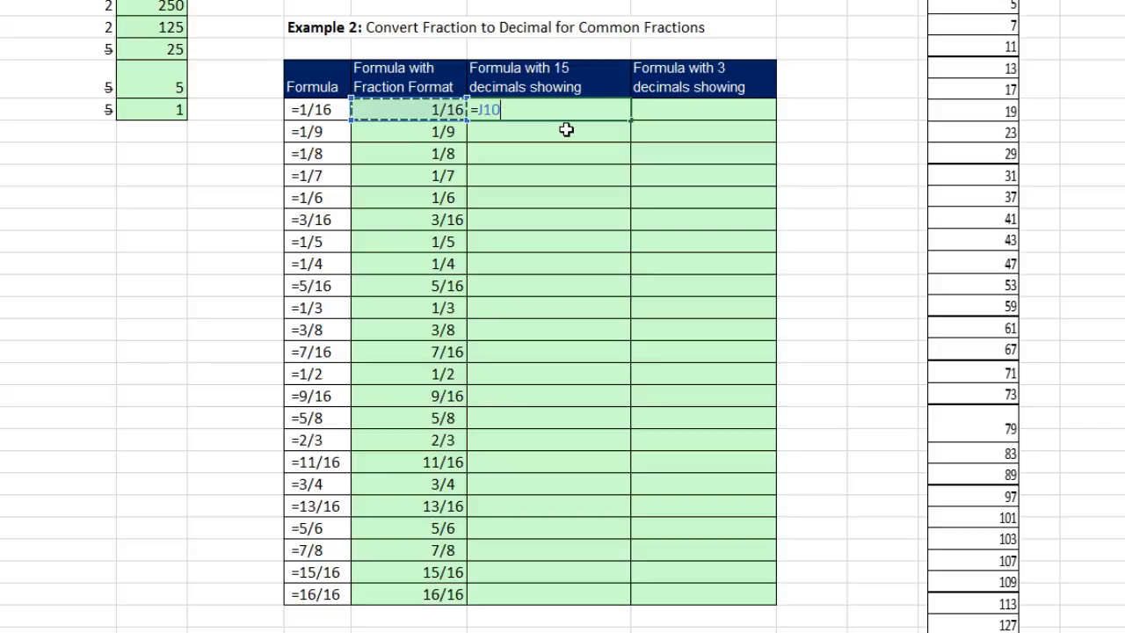
pyautogui.hotkey('ctrl', 'Return')
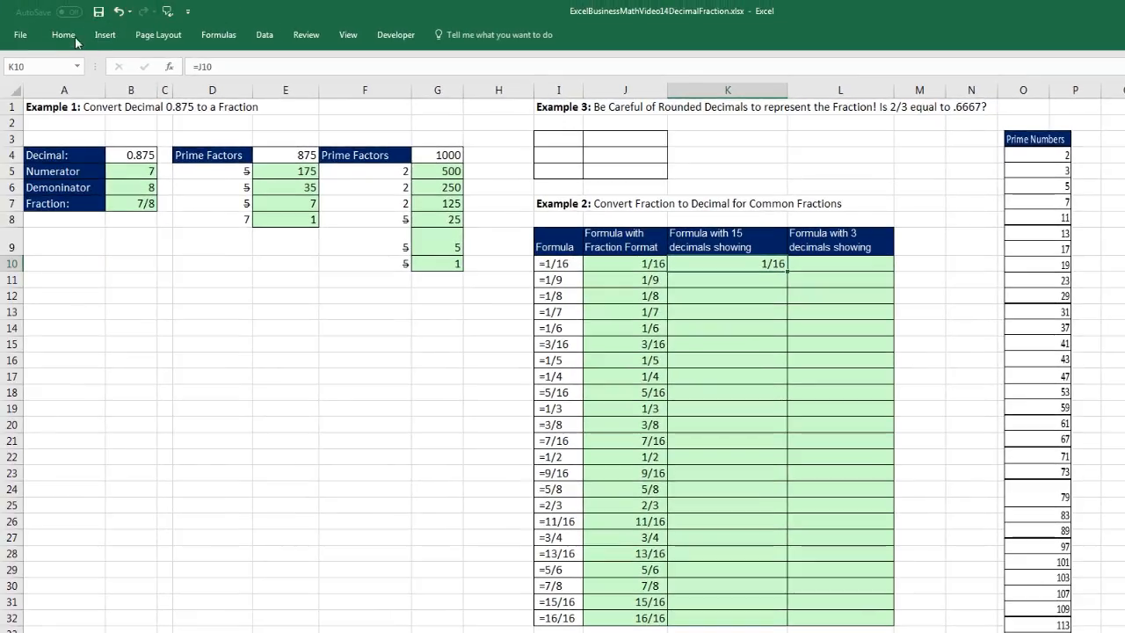
# Step: Format K10 as General and fill its formula down to K32
pyautogui.click(74, 38)
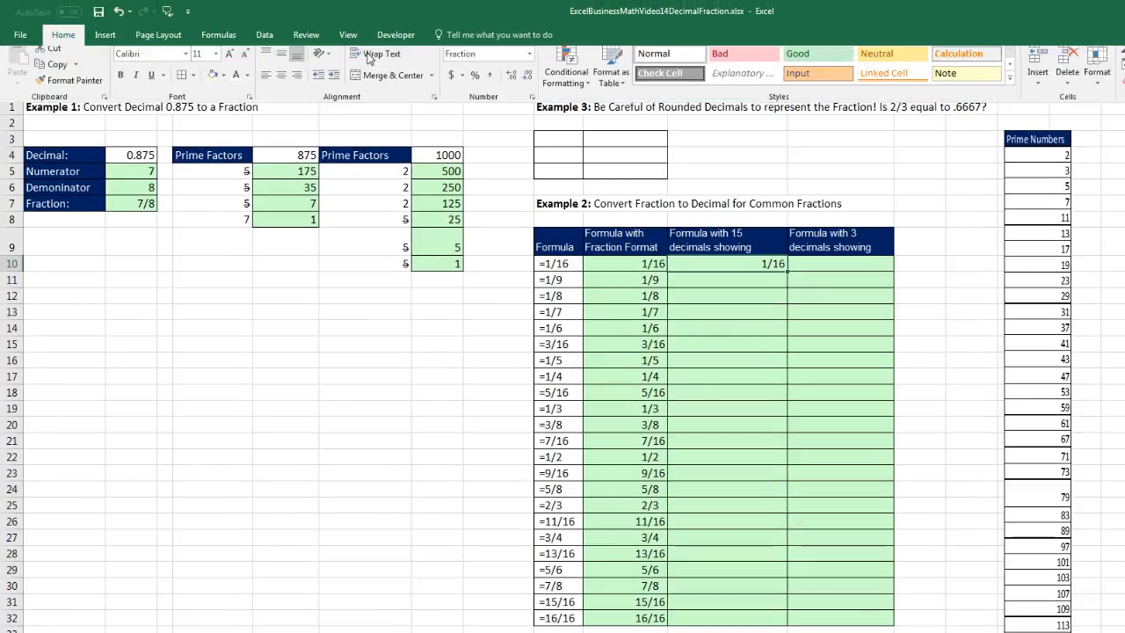
pyautogui.click(530, 61)
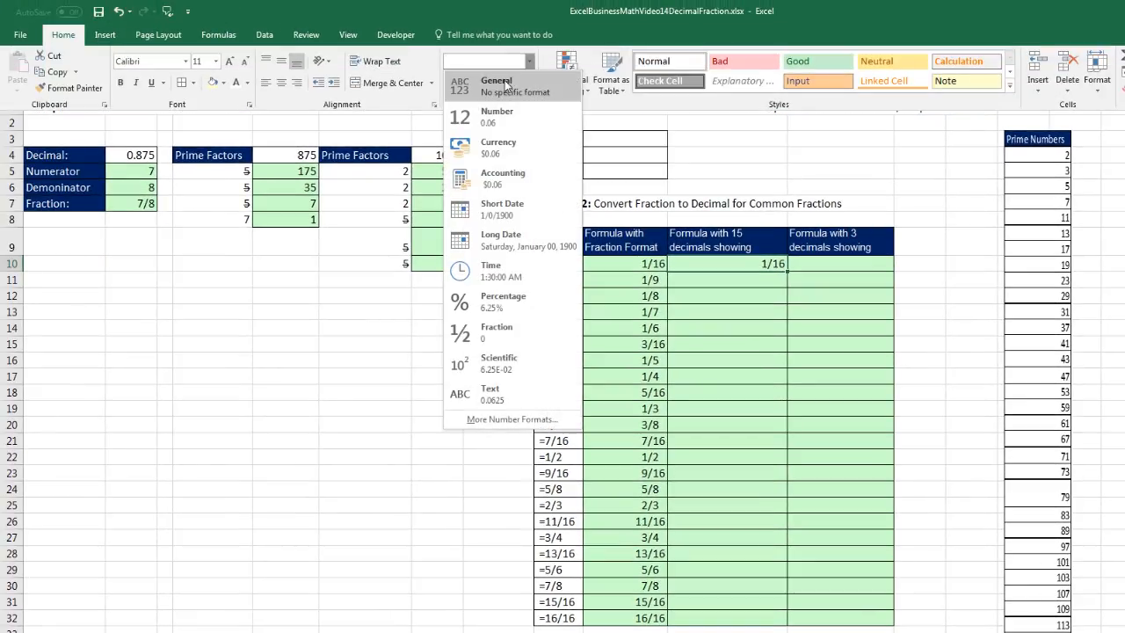
pyautogui.click(504, 80)
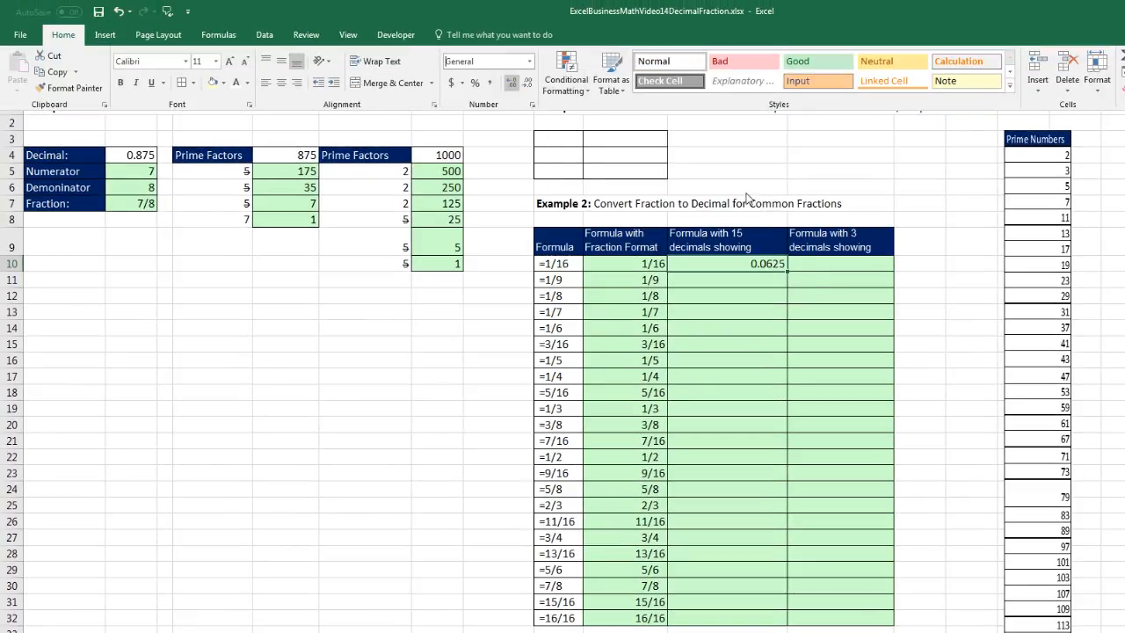
pyautogui.click(788, 271)
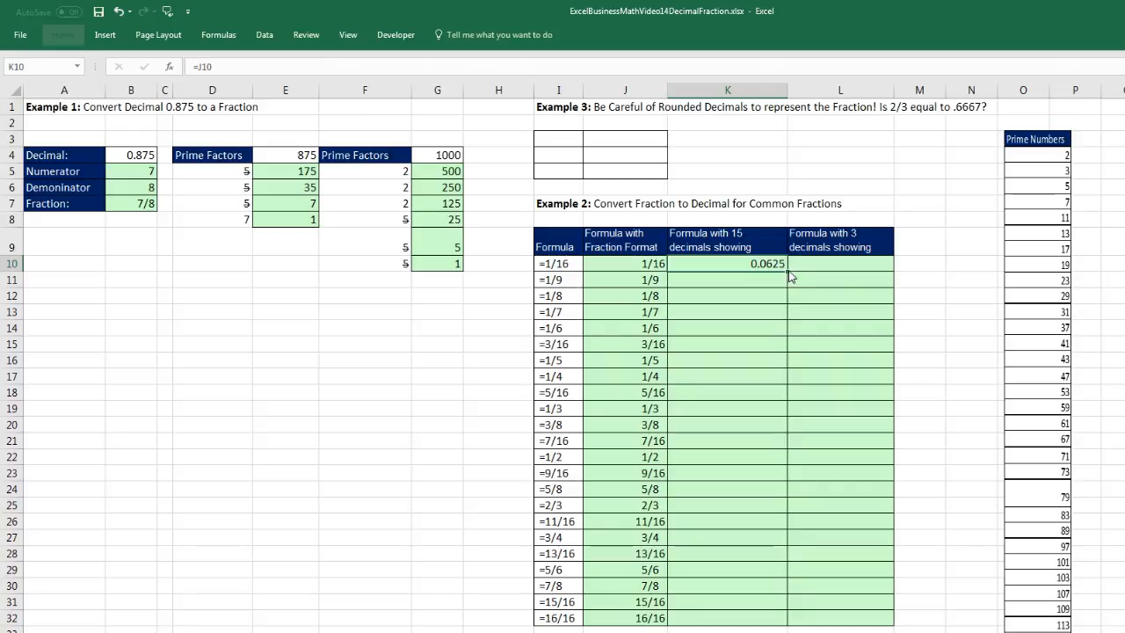
pyautogui.doubleClick(789, 272)
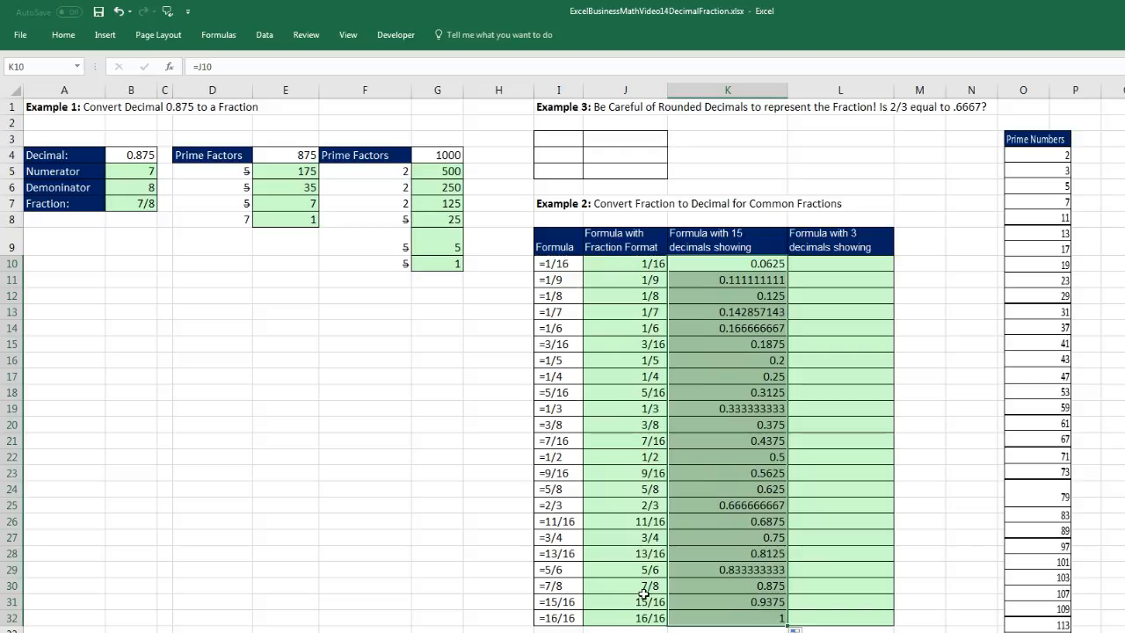
# Step: Enter the formula =K10 in L10 and fill it down to L32
pyautogui.click(824, 265)
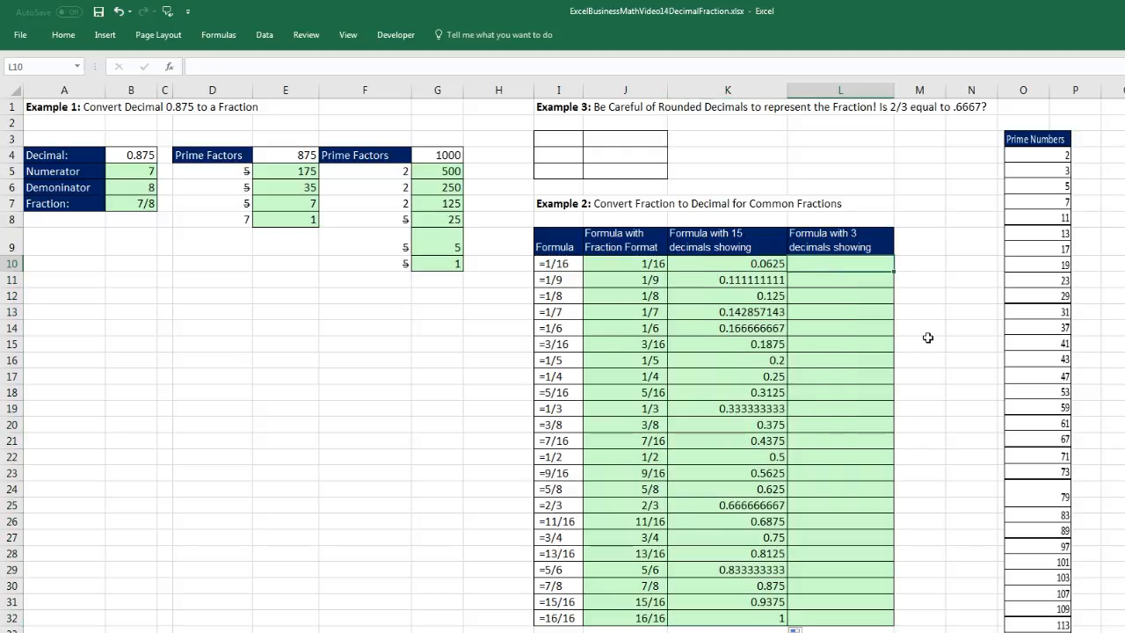
pyautogui.write('=')
pyautogui.press('Left')
pyautogui.hotkey('ctrl', 'Return')
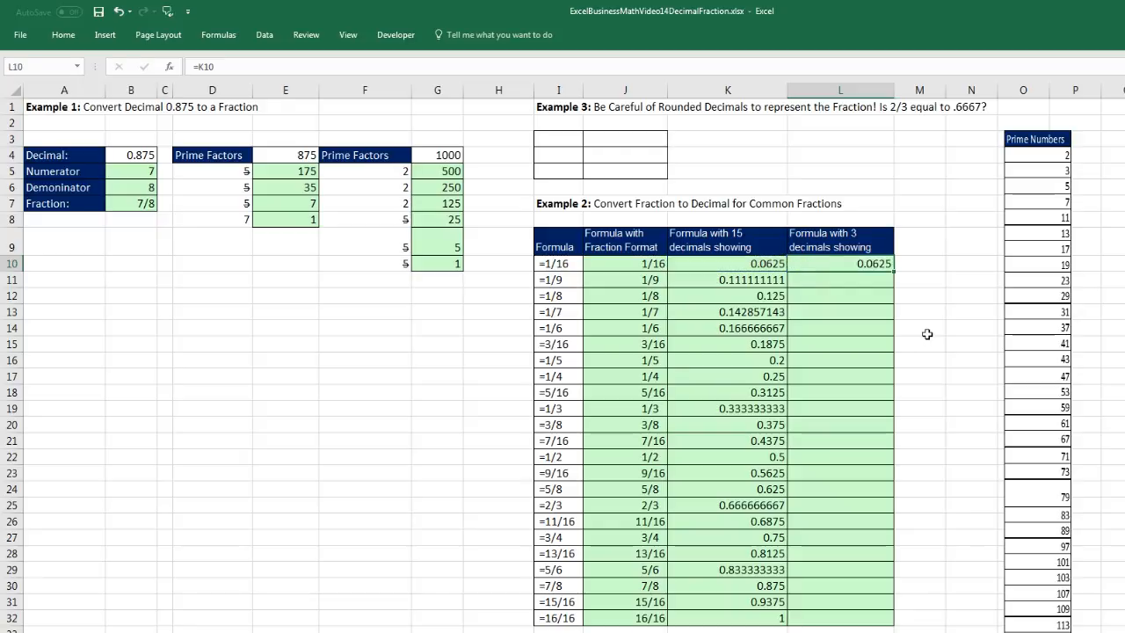
pyautogui.doubleClick(893, 270)
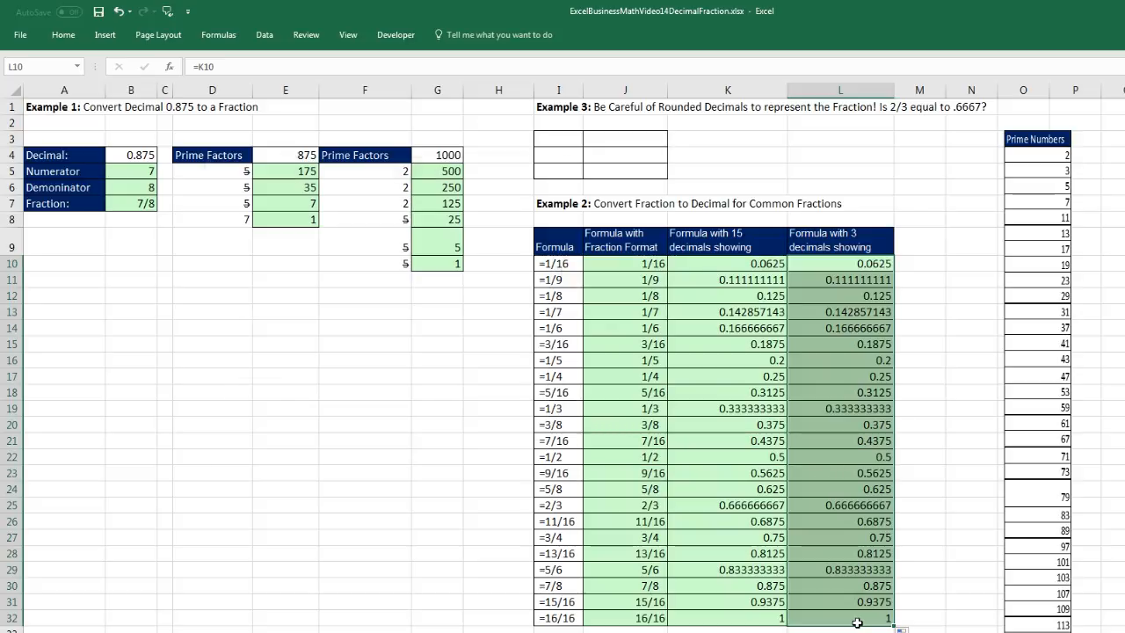
# Step: Format L10:L32 as Number with 4 decimal places and highlight the 2/3 row for comparison
pyautogui.hotkey('ctrl', '1')
pyautogui.moveTo(465, 164); pyautogui.dragTo(1025, 187)
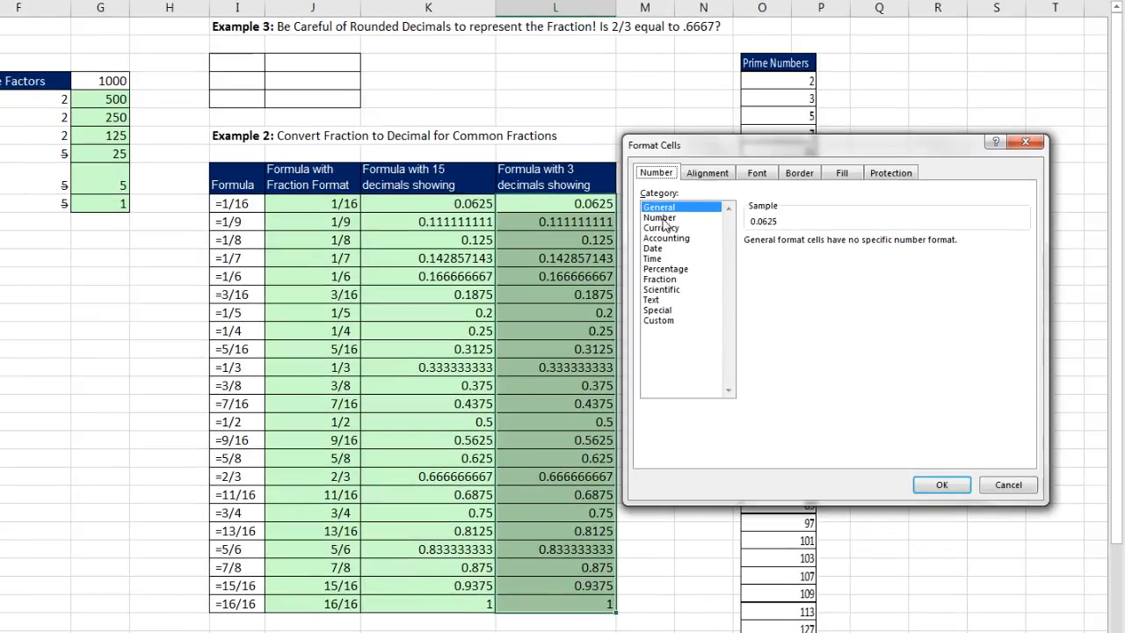
pyautogui.click(666, 217)
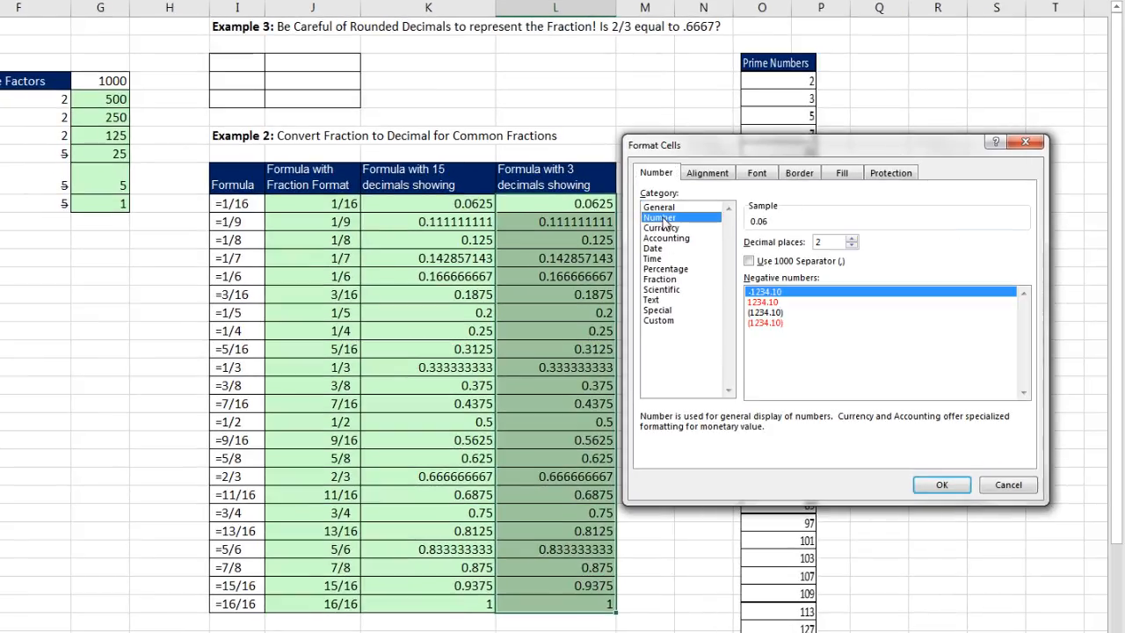
pyautogui.click(852, 239)
pyautogui.click(852, 239)
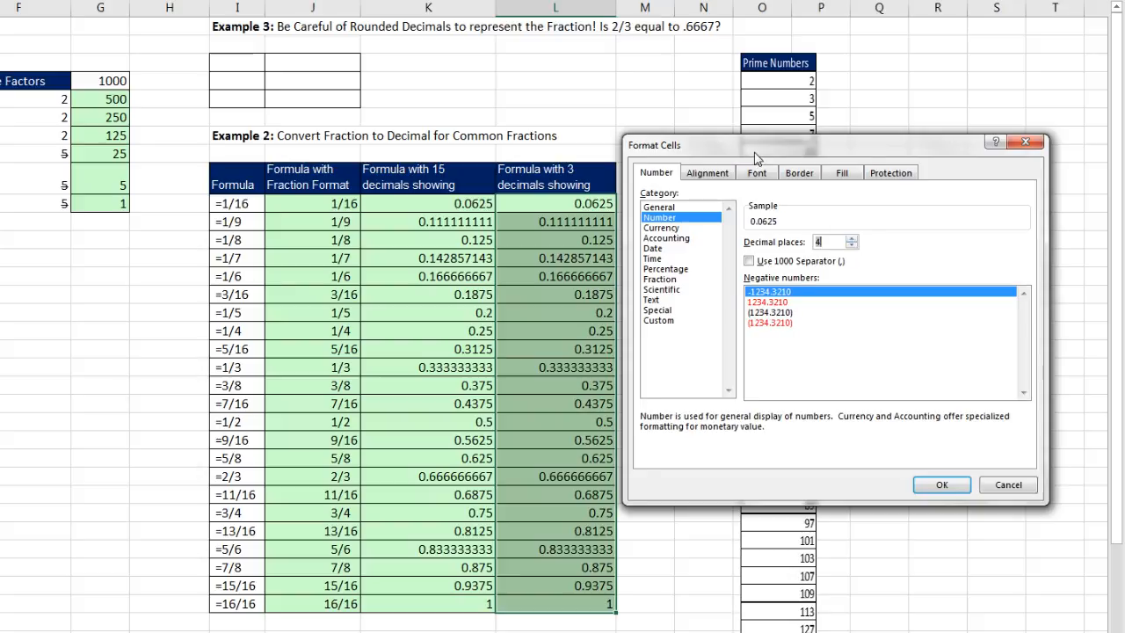
pyautogui.moveTo(748, 155); pyautogui.dragTo(766, 157)
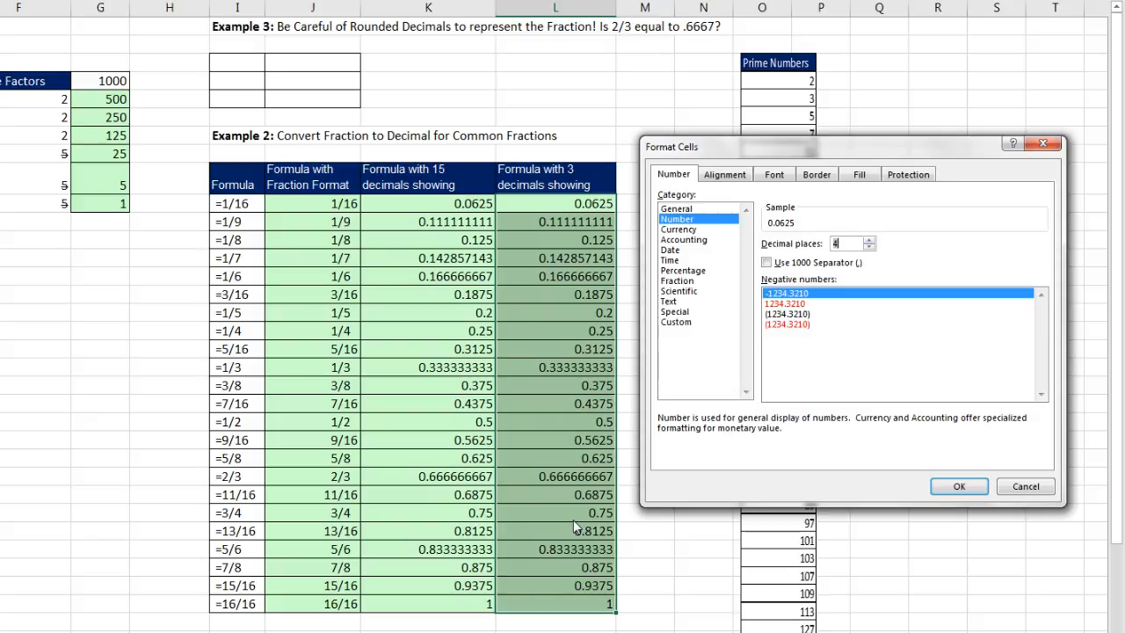
pyautogui.click(959, 486)
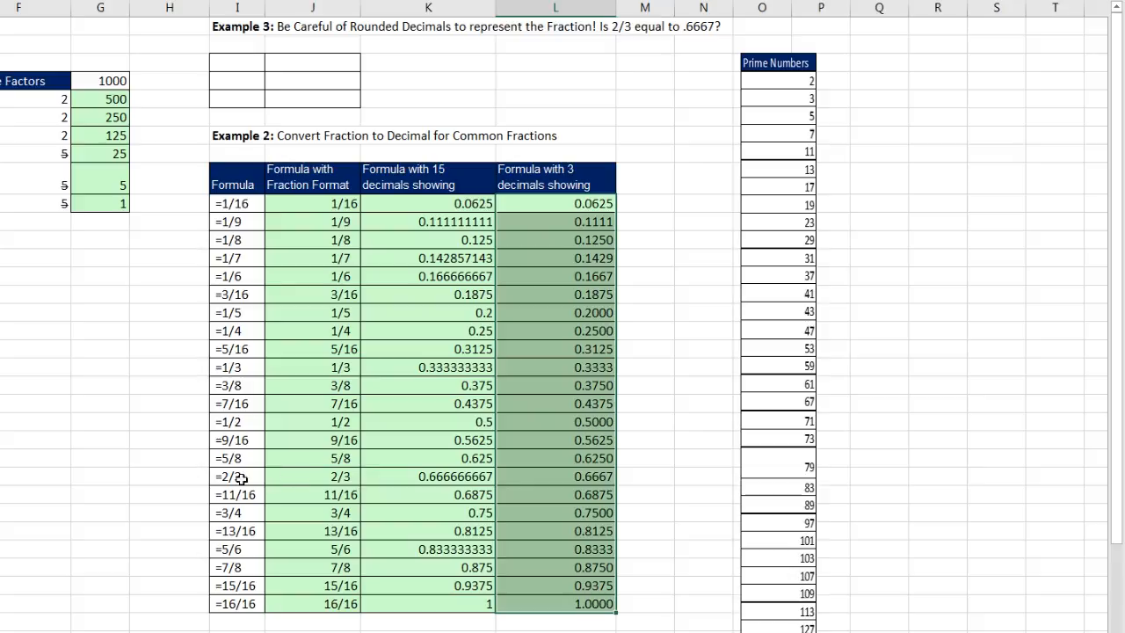
pyautogui.moveTo(220, 477); pyautogui.dragTo(557, 470)
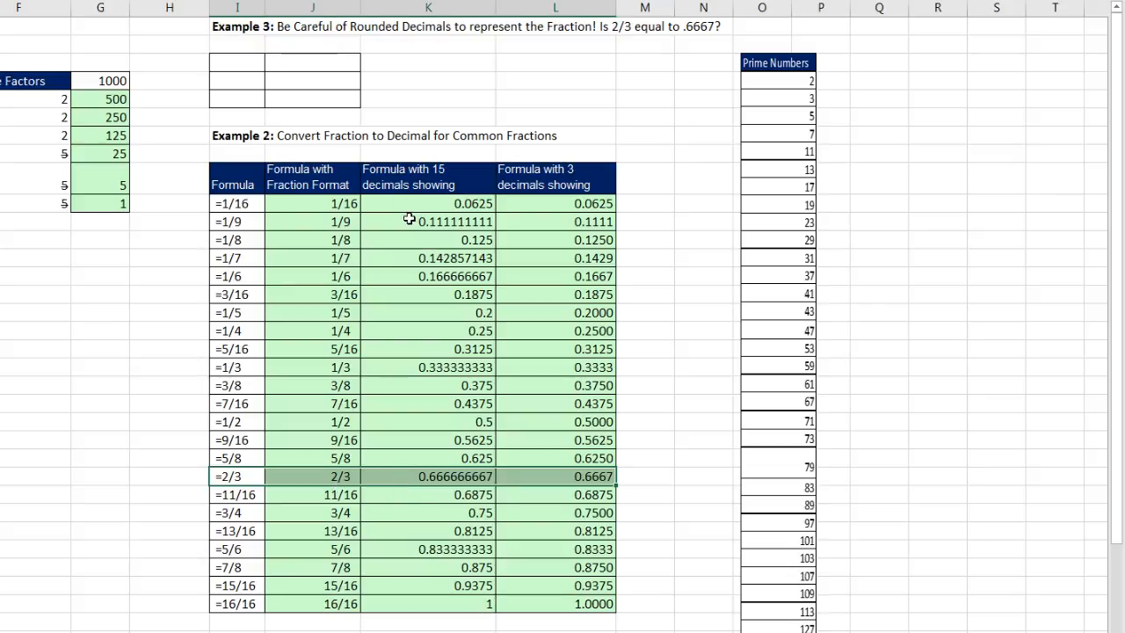
# Step: Format K10:K32 as Number with 17 decimal places
pyautogui.moveTo(409, 220); pyautogui.dragTo(409, 605)
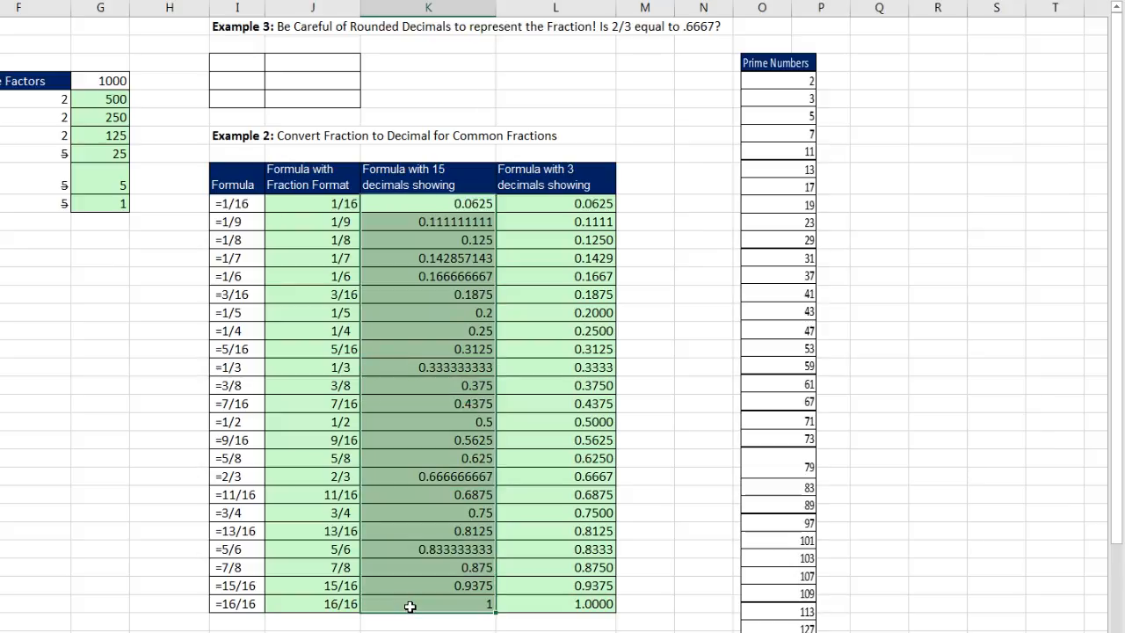
pyautogui.hotkey('ctrl', '1')
pyautogui.click(693, 219)
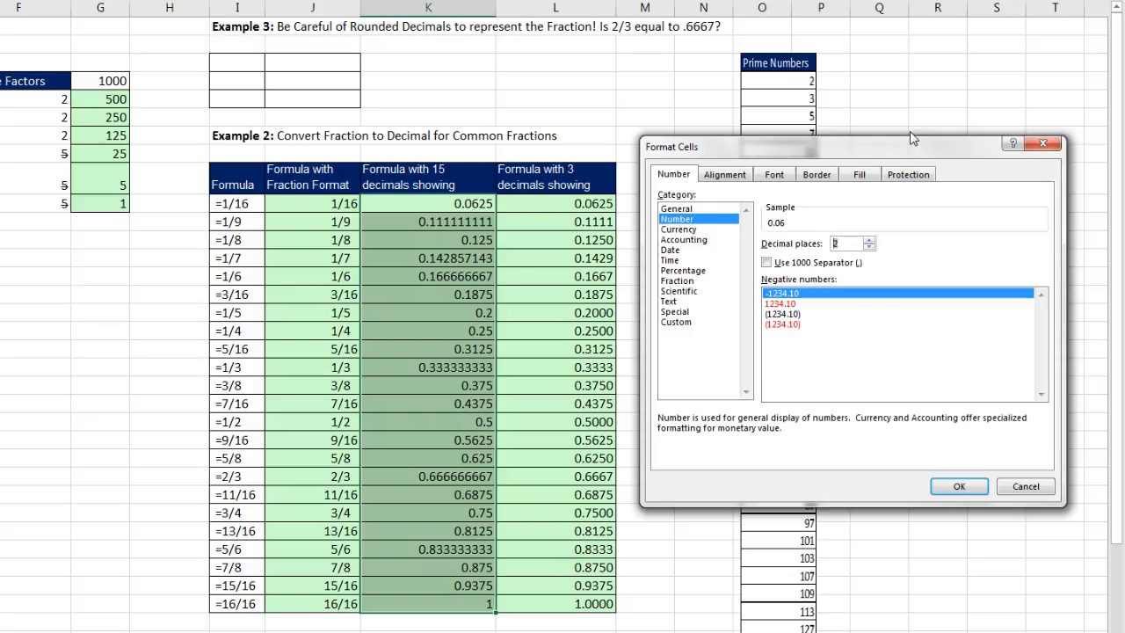
pyautogui.write('17')
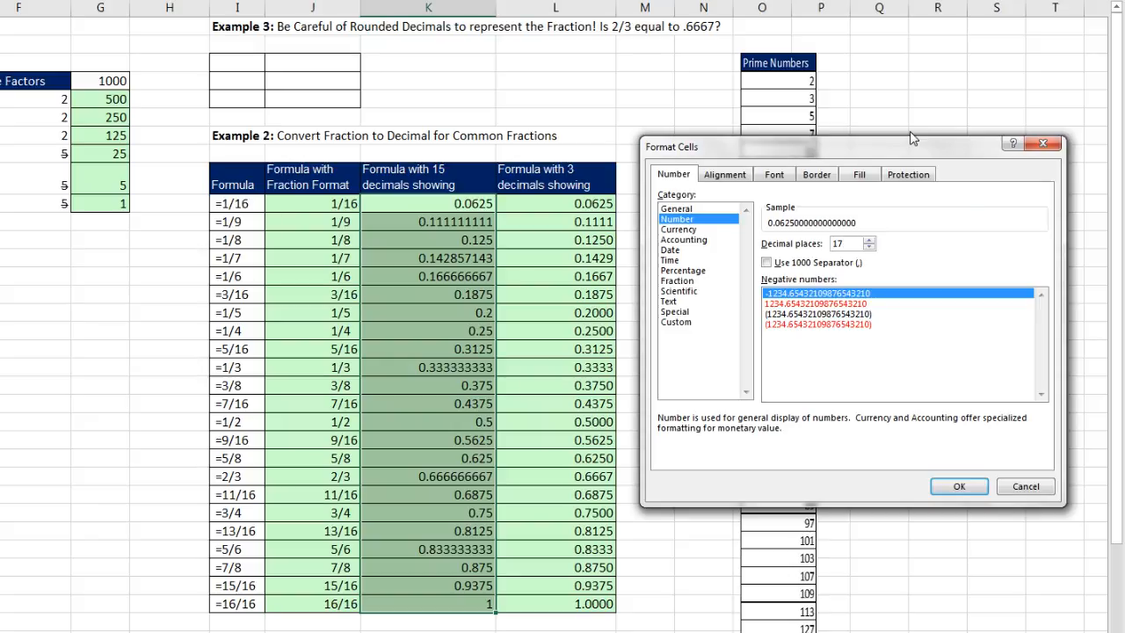
pyautogui.click(957, 486)
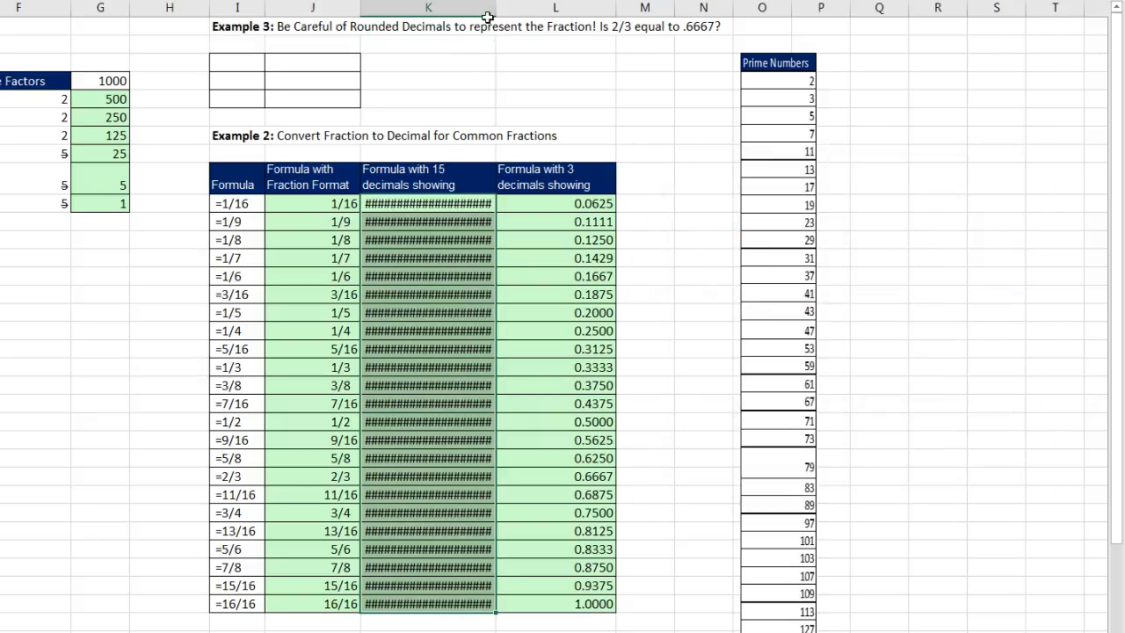
# Step: Widen column K to fit its values and format K10:K32 as Number with 15 decimal places
pyautogui.moveTo(496, 10); pyautogui.dragTo(520, 10)
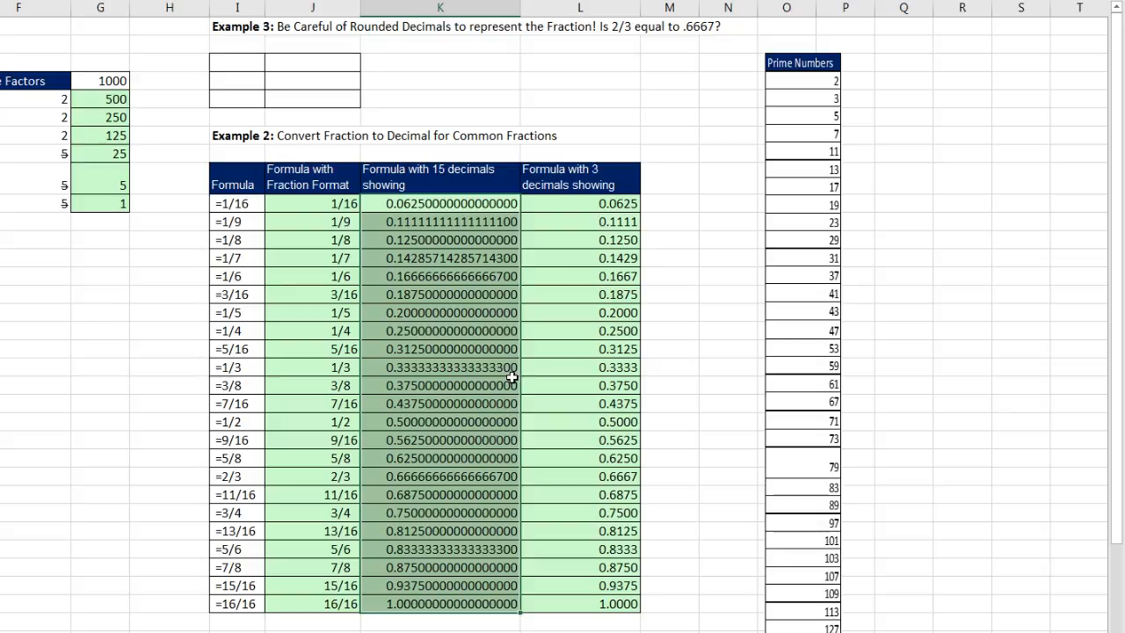
pyautogui.hotkey('ctrl', '1')
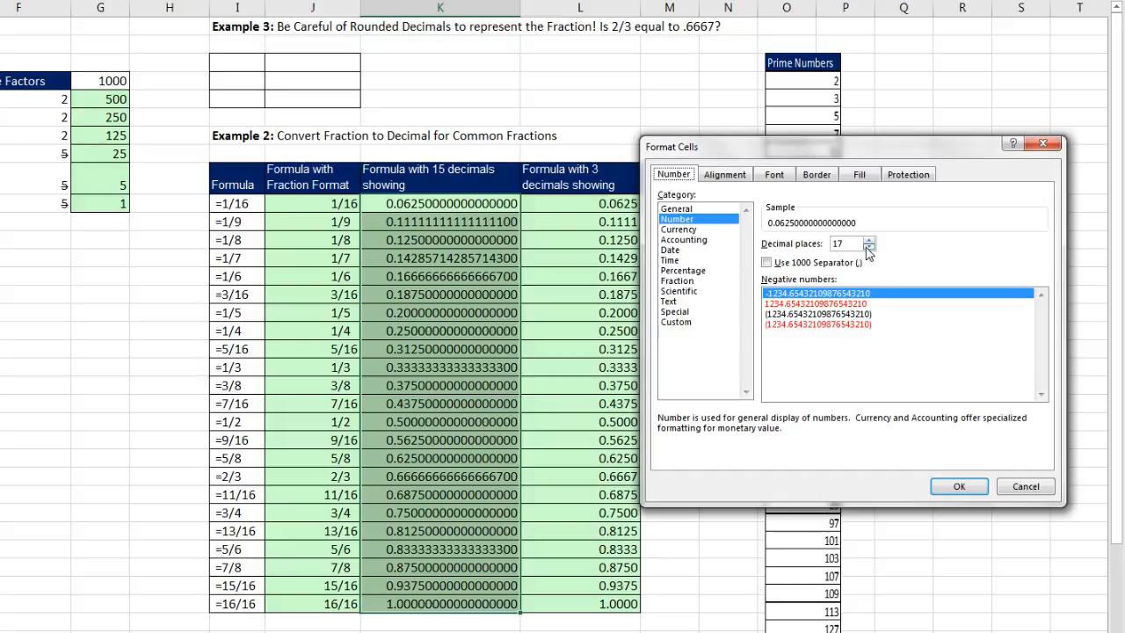
pyautogui.click(868, 248)
pyautogui.click(868, 247)
pyautogui.click(959, 488)
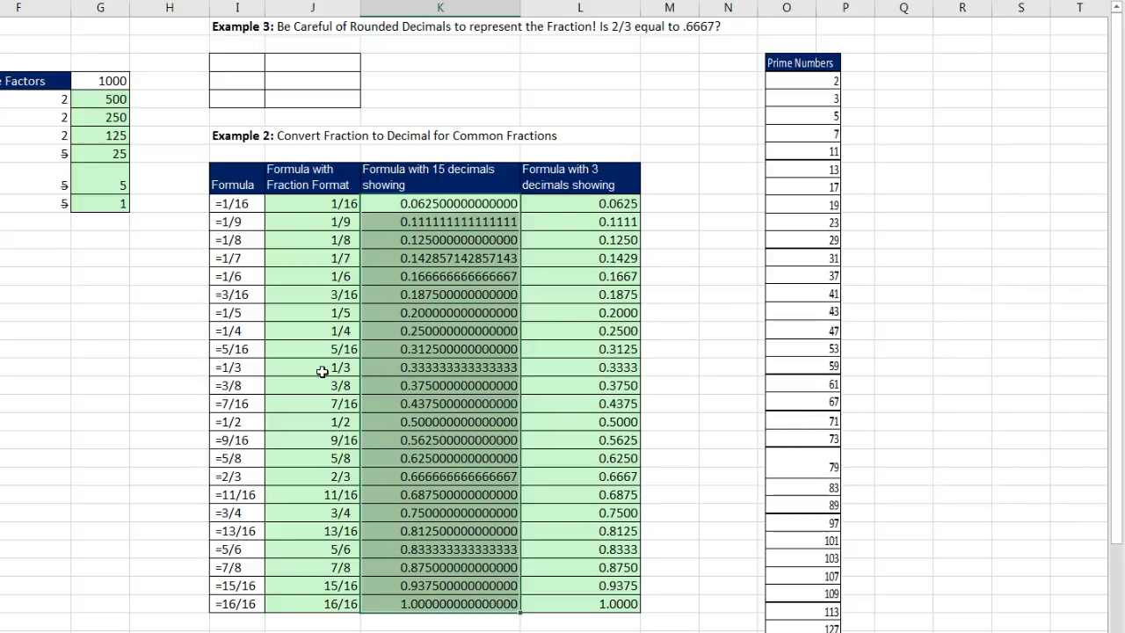
pyautogui.click(323, 371)
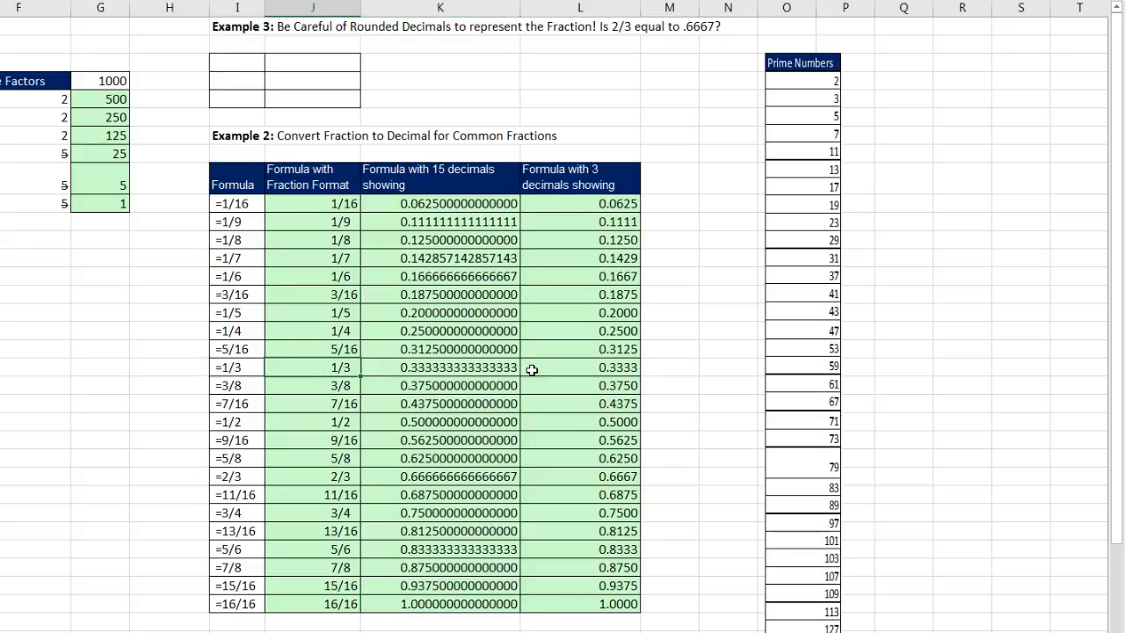
pyautogui.click(326, 479)
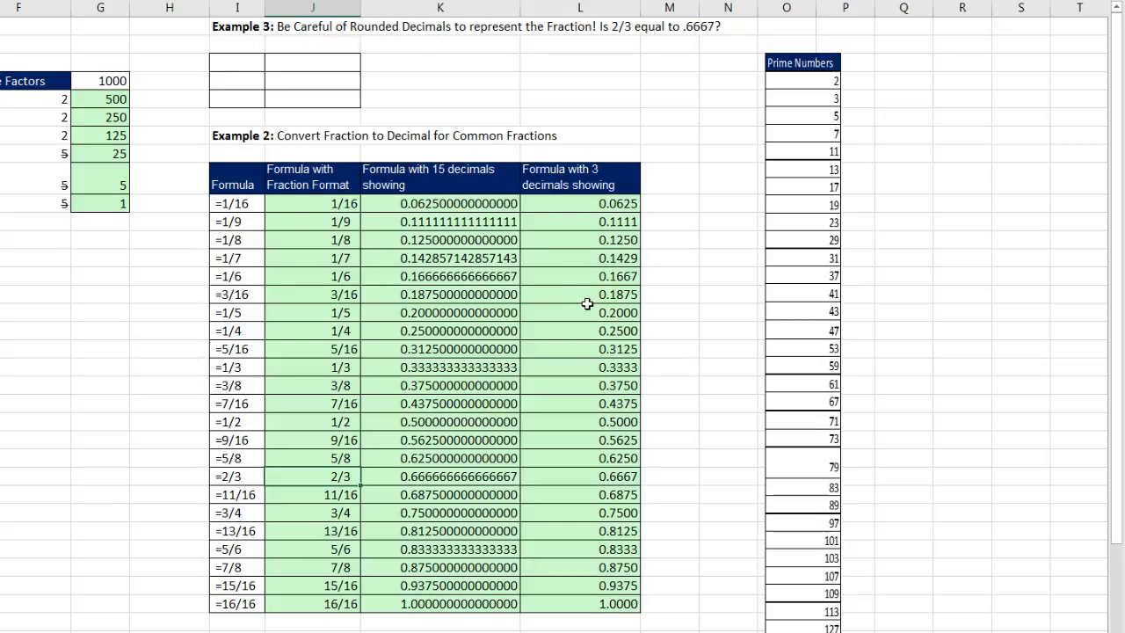
# Step: Insert "/ Display" after "Rounded" in the Example 3 heading in I1
pyautogui.click(251, 26)
pyautogui.doubleClick(250, 26)
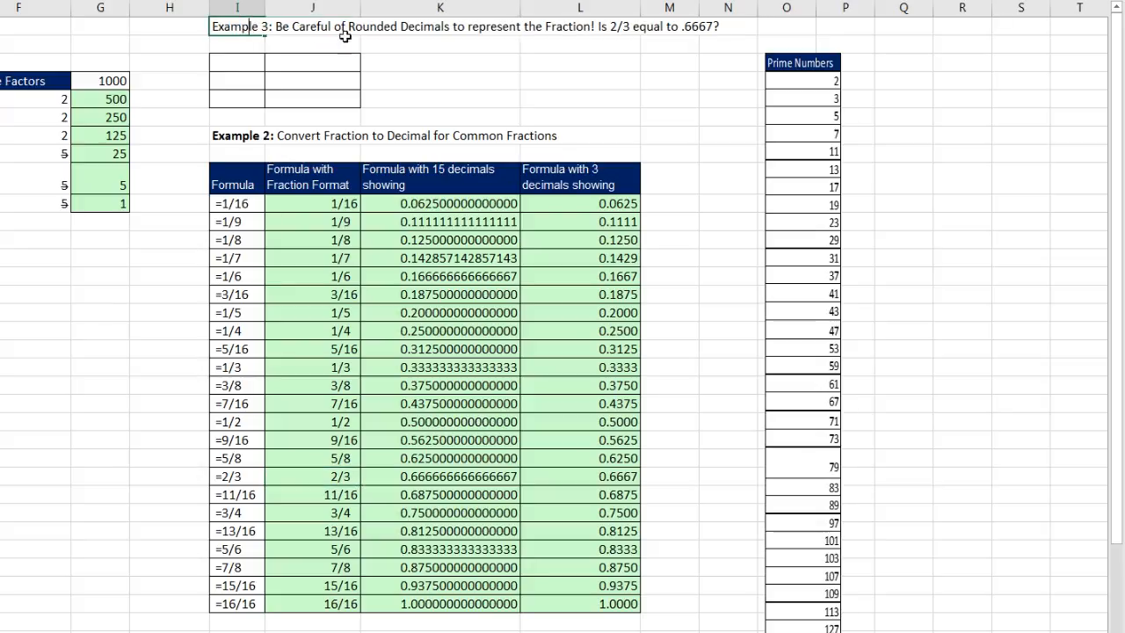
pyautogui.click(399, 26)
pyautogui.write('/ D')
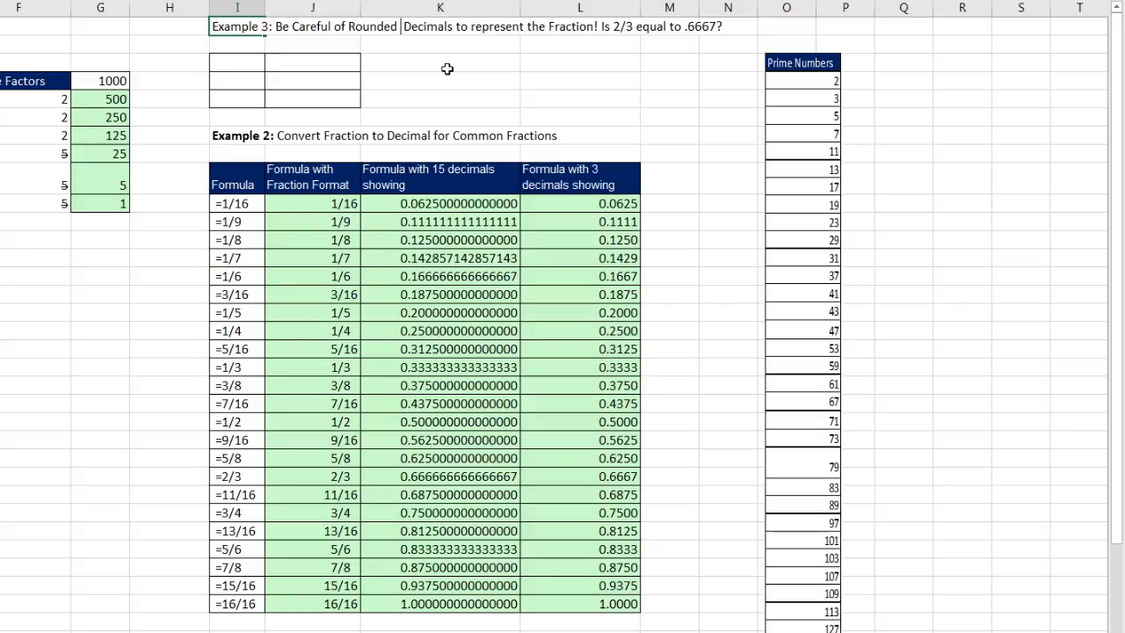
pyautogui.write('isplay')
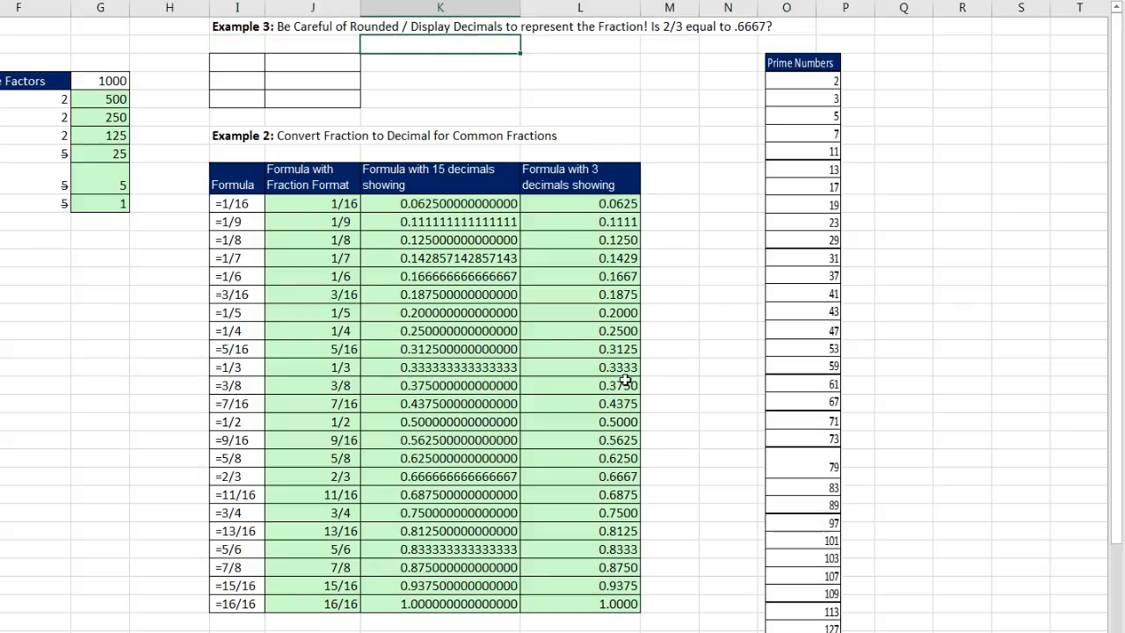
# Step: Label the Example 3 table rows in I3:I5 with the text entries 2/3, 0.667 and Equal
pyautogui.click(638, 479)
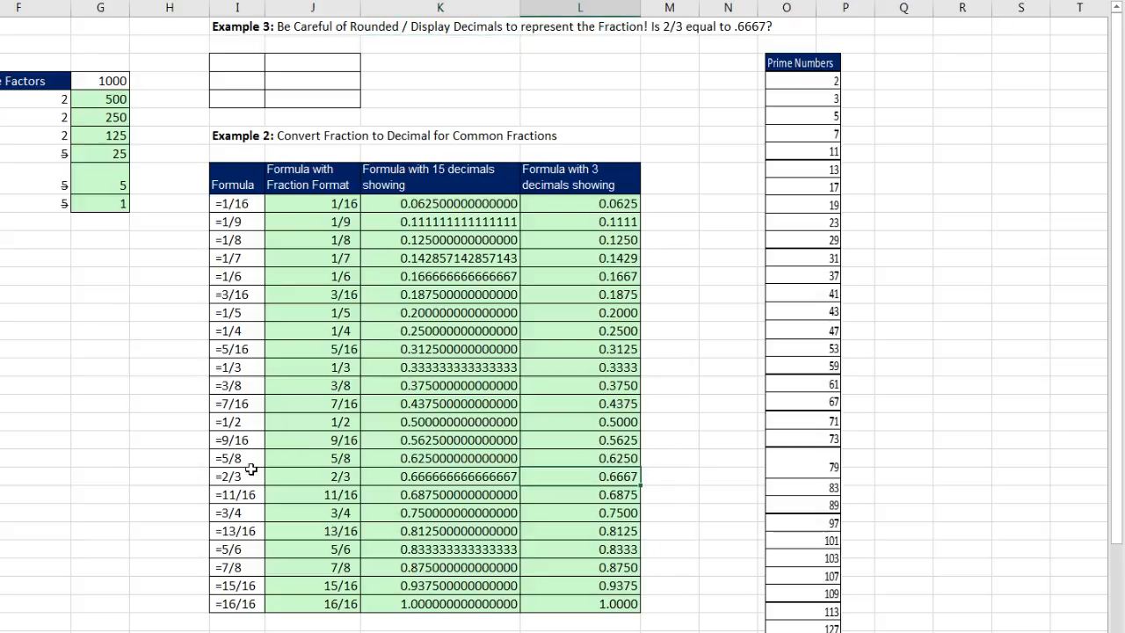
pyautogui.click(241, 65)
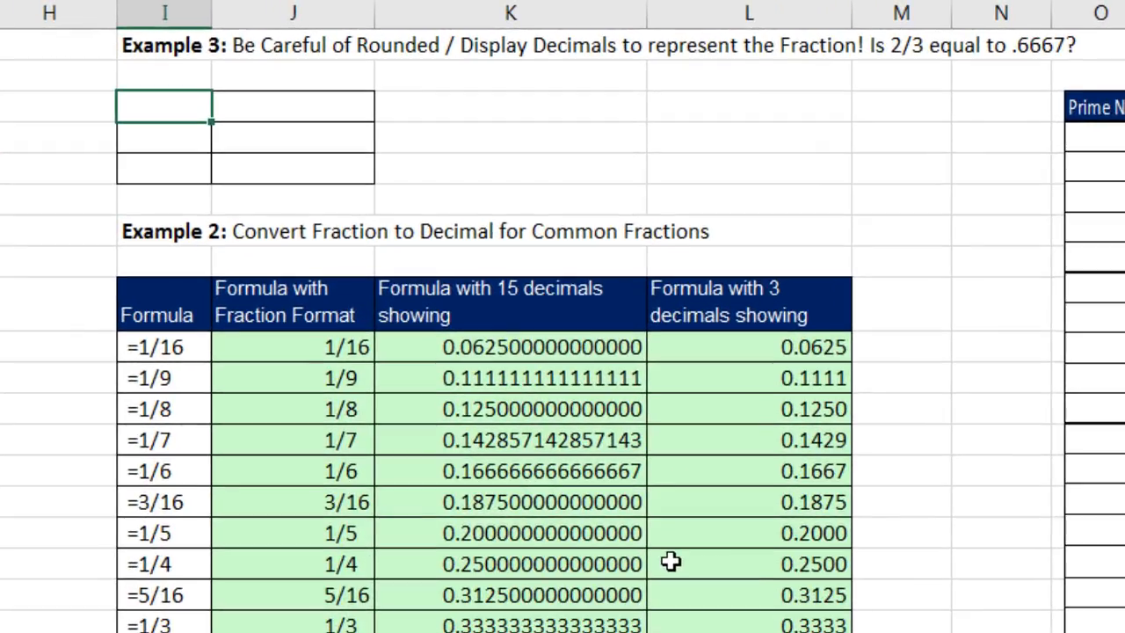
pyautogui.write("'2/3")
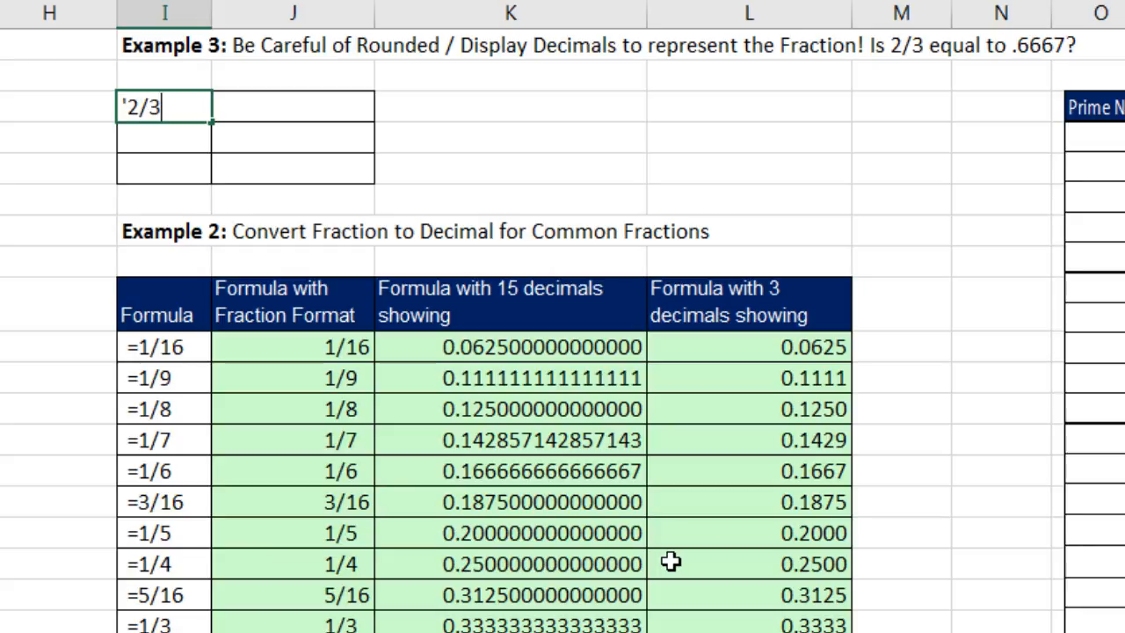
pyautogui.press('Return')
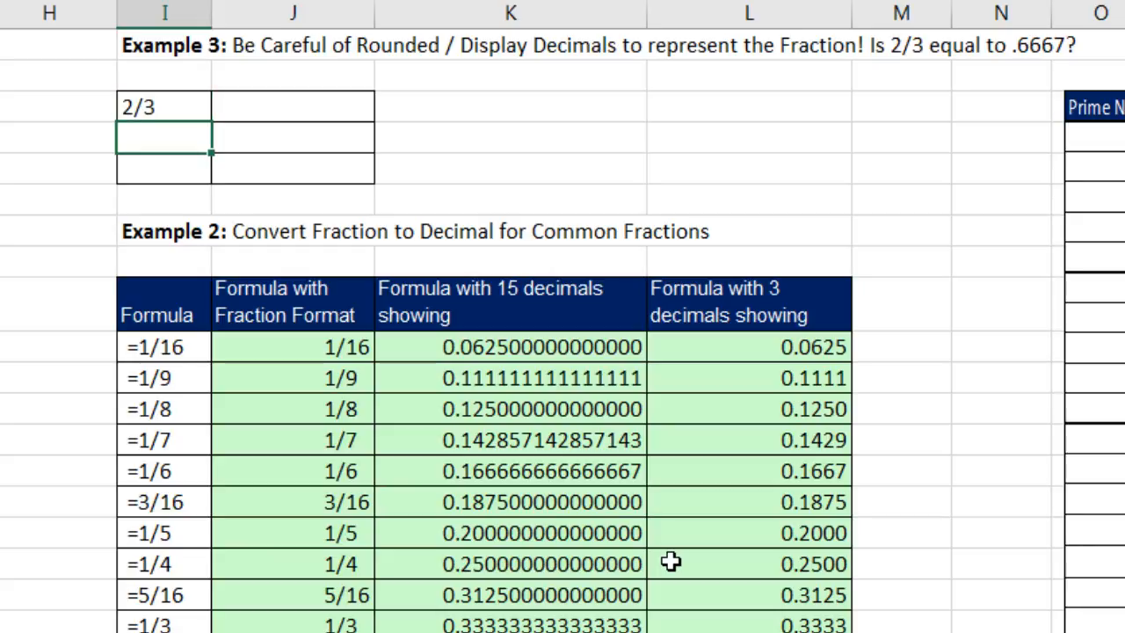
pyautogui.write("'0.667")
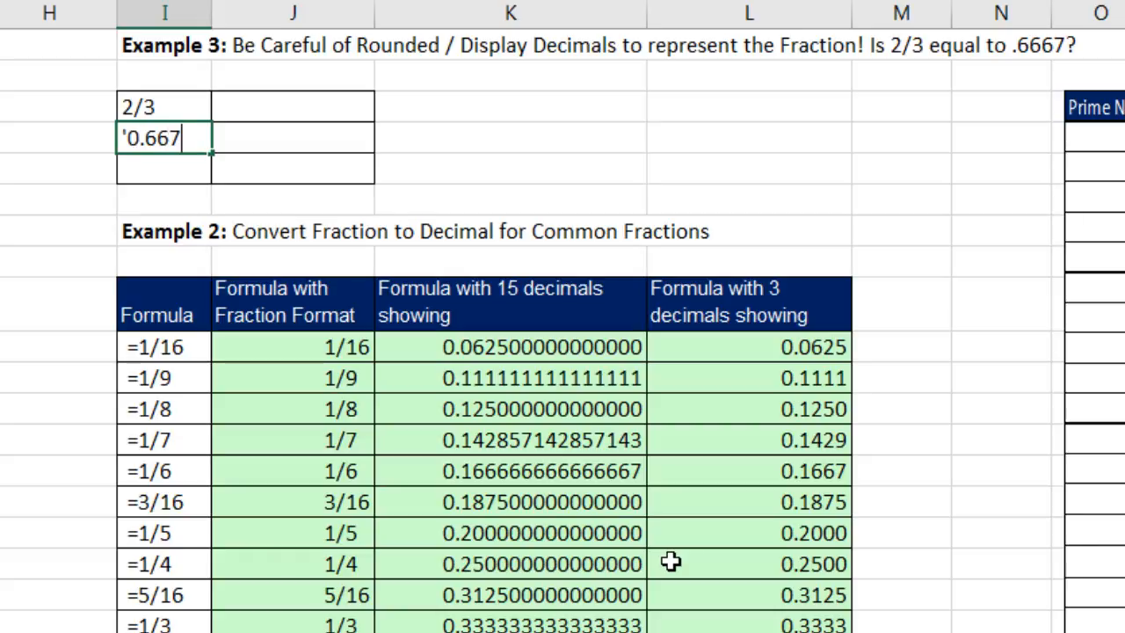
pyautogui.press('Return')
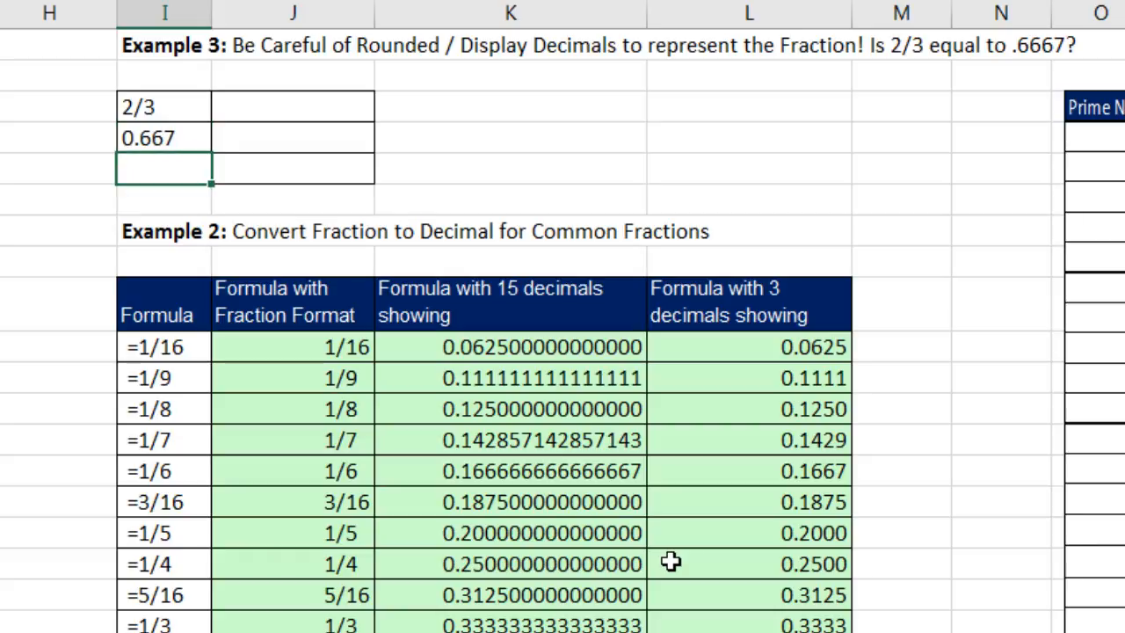
pyautogui.write('Equal')
pyautogui.press('Return')
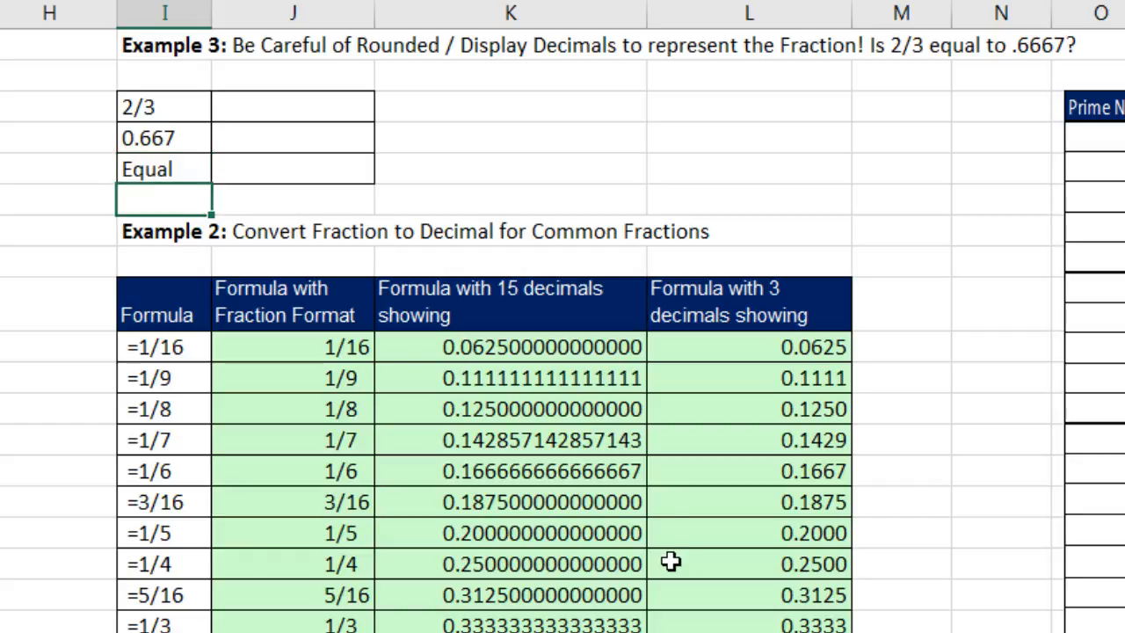
# Step: Enter the formula =2/3 in J3 and the value .667 in J4
pyautogui.click(299, 110)
pyautogui.write('=2/3')
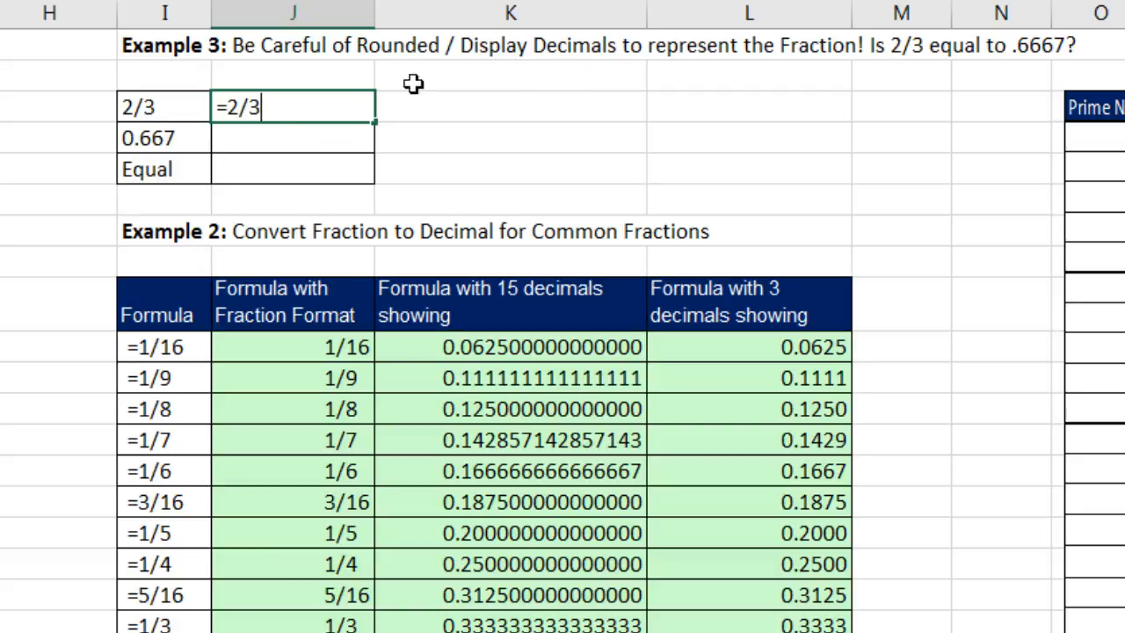
pyautogui.press('Return')
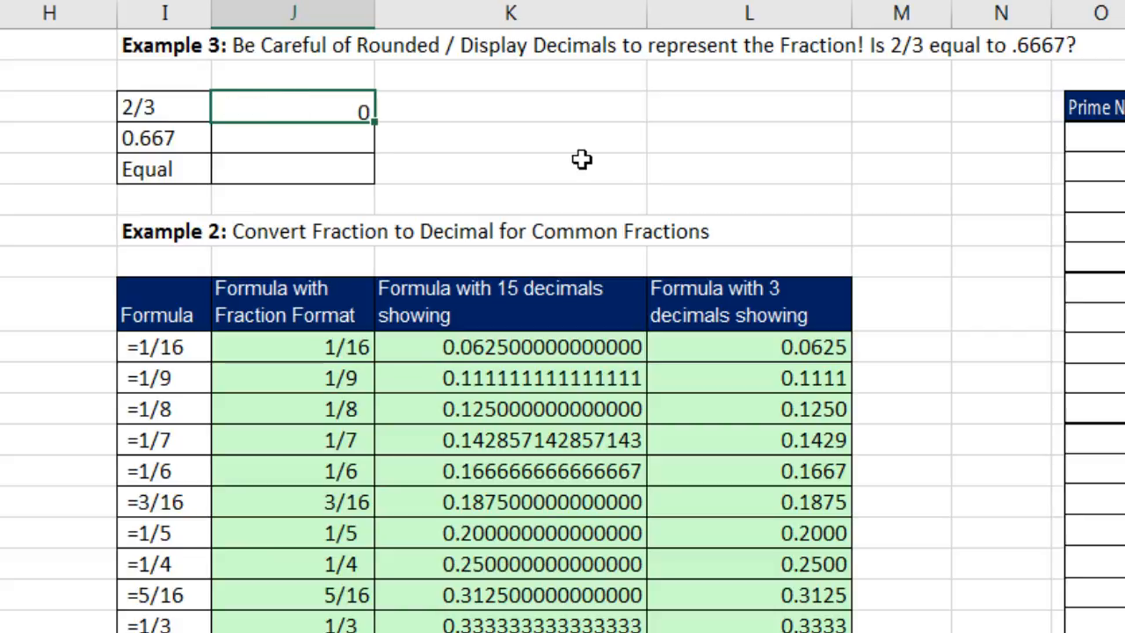
pyautogui.write('.667')
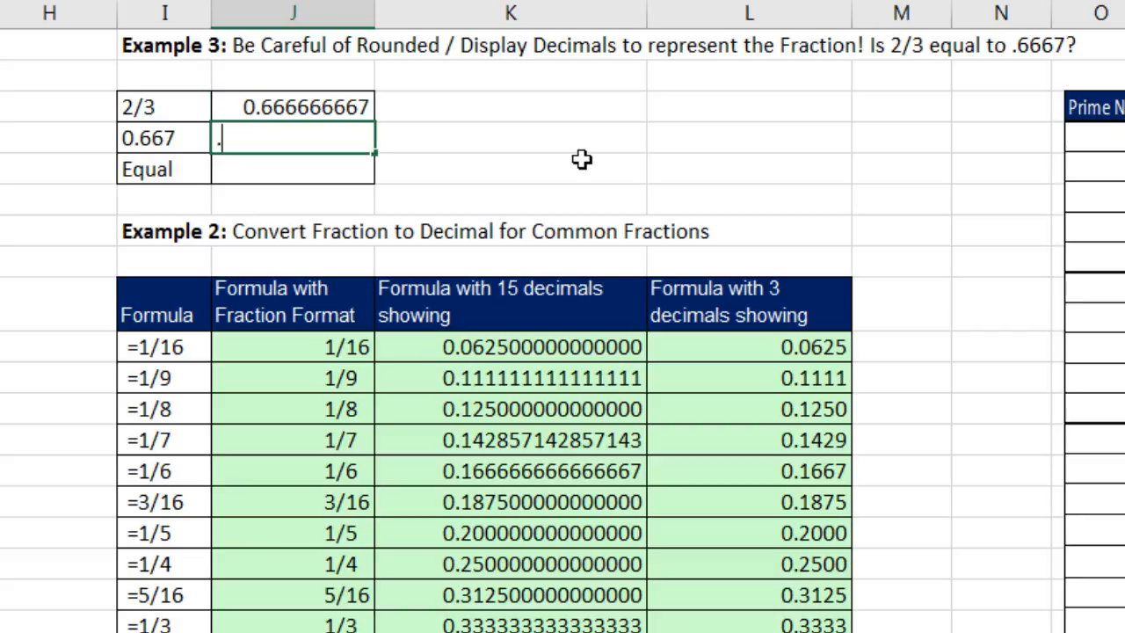
pyautogui.press('Return')
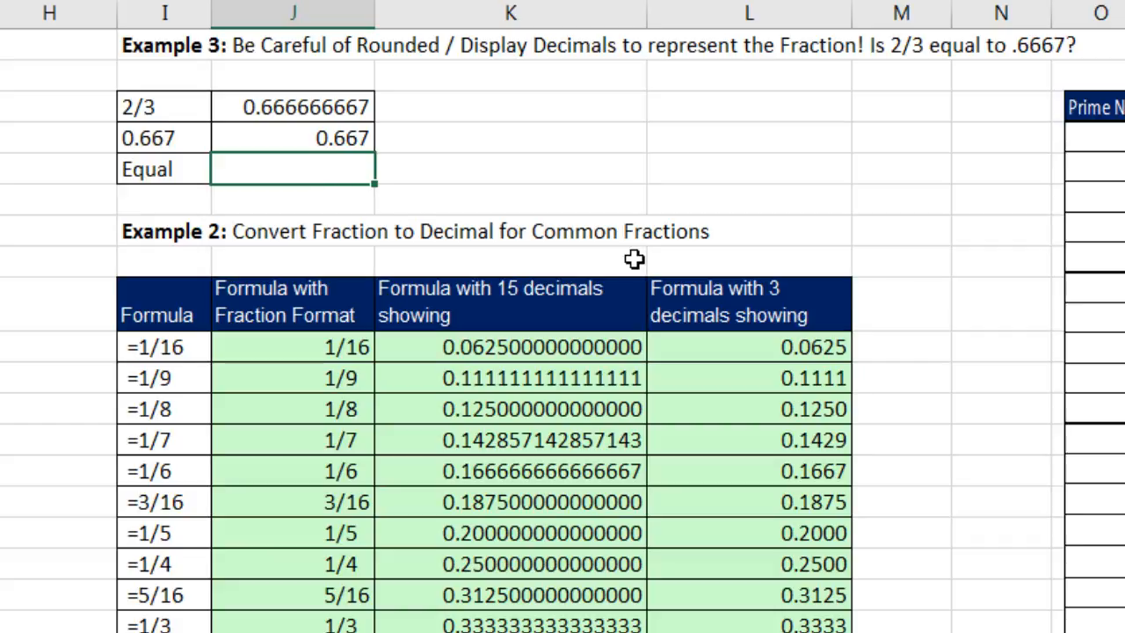
# Step: Set the rounded decimal in J4 to 0.6667
pyautogui.keyDown('ctrl'); pyautogui.scroll(-4, 635, 258); pyautogui.keyUp('ctrl')
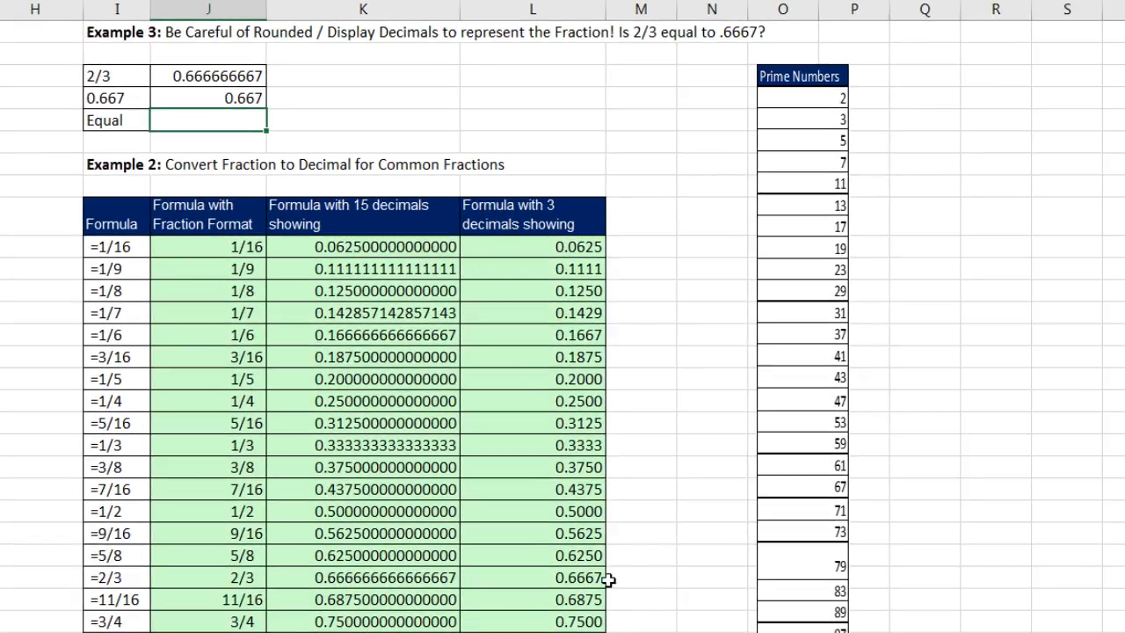
pyautogui.click(246, 98)
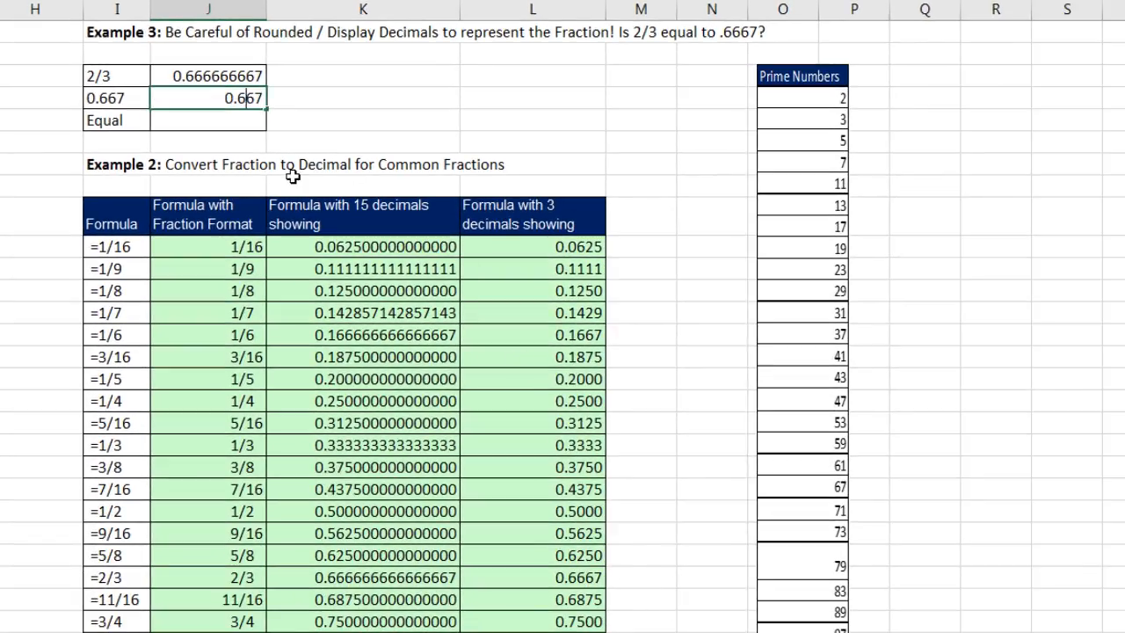
pyautogui.write('6')
pyautogui.click(222, 118)
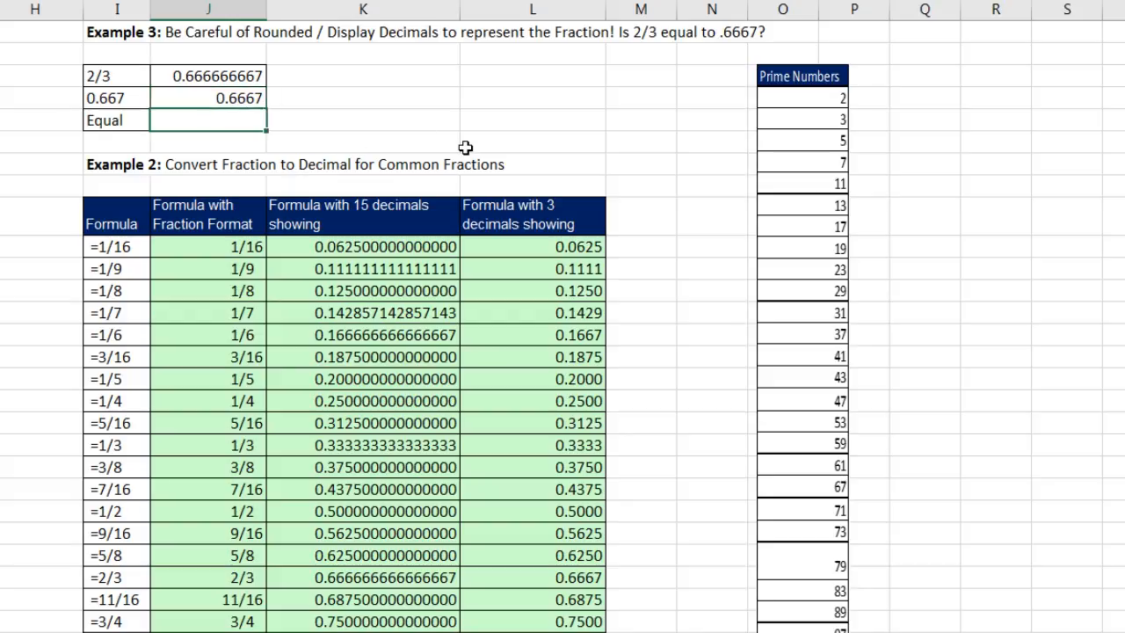
# Step: Enter the formula =J4=J3 in J5 to compare both values, and check the formula behind J3
pyautogui.write('=')
pyautogui.press('Up')
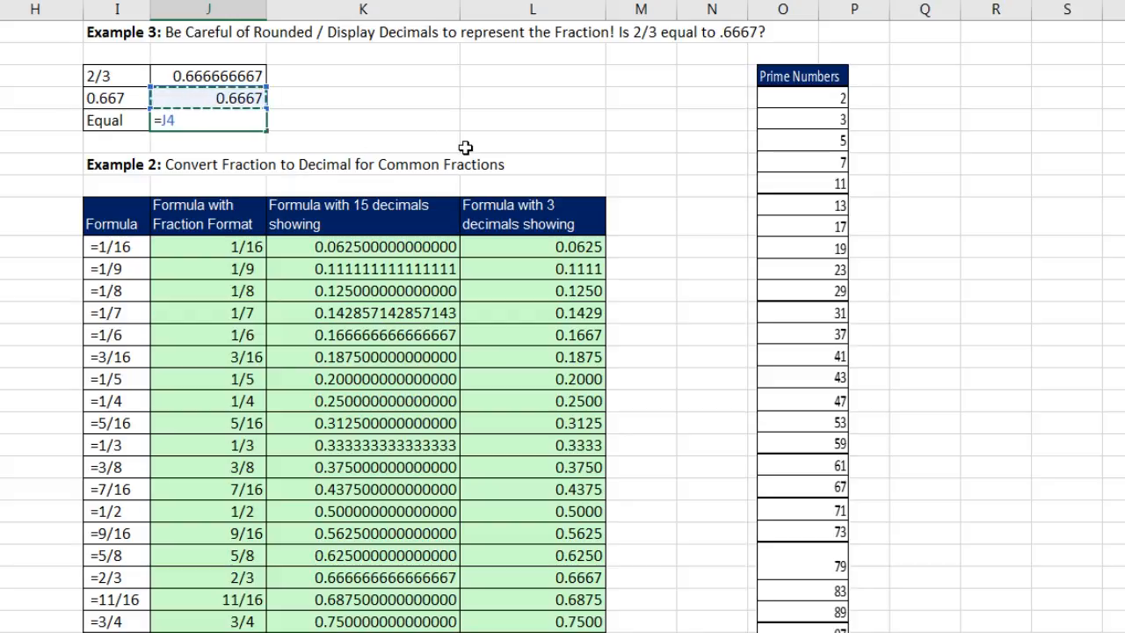
pyautogui.write('=')
pyautogui.press('Up')
pyautogui.press('Up')
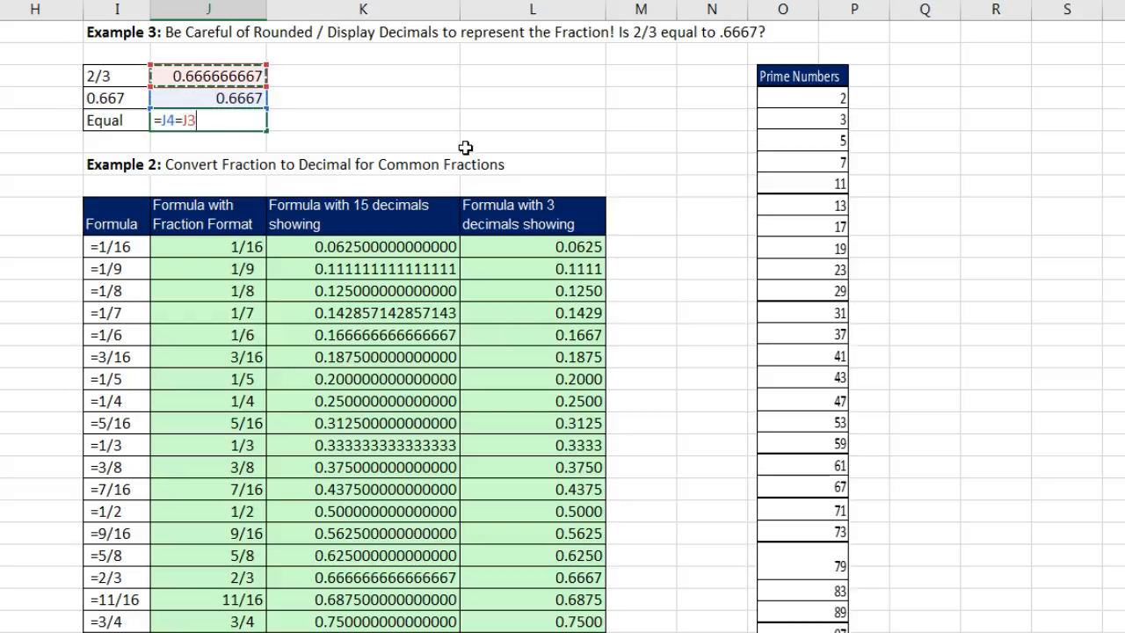
pyautogui.press('Return')
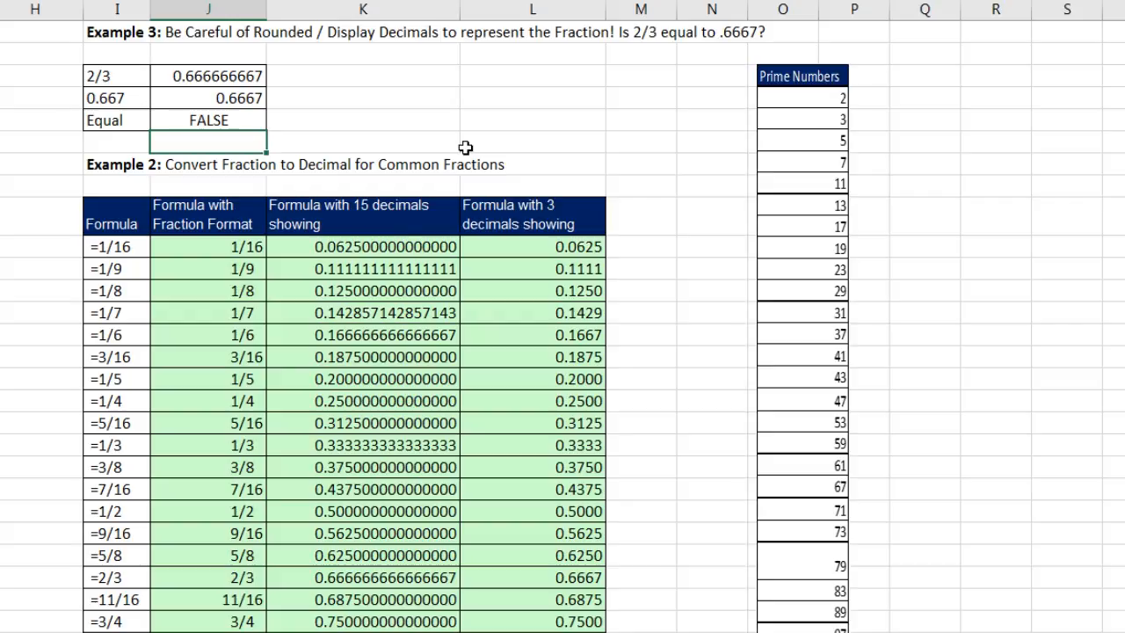
pyautogui.click(248, 78)
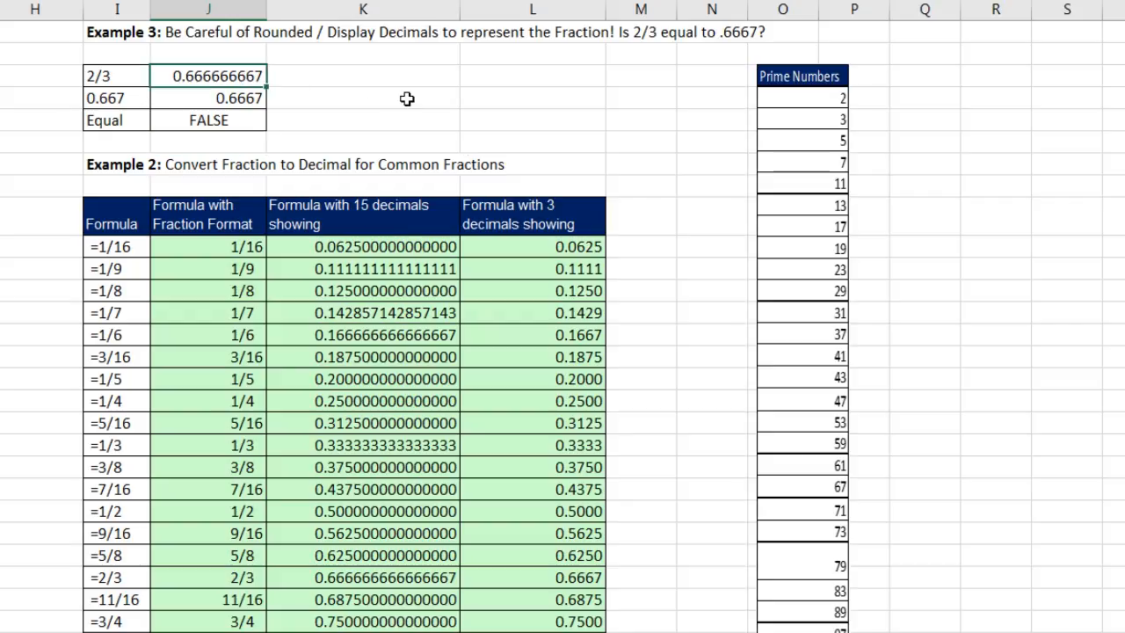
pyautogui.press('F2')
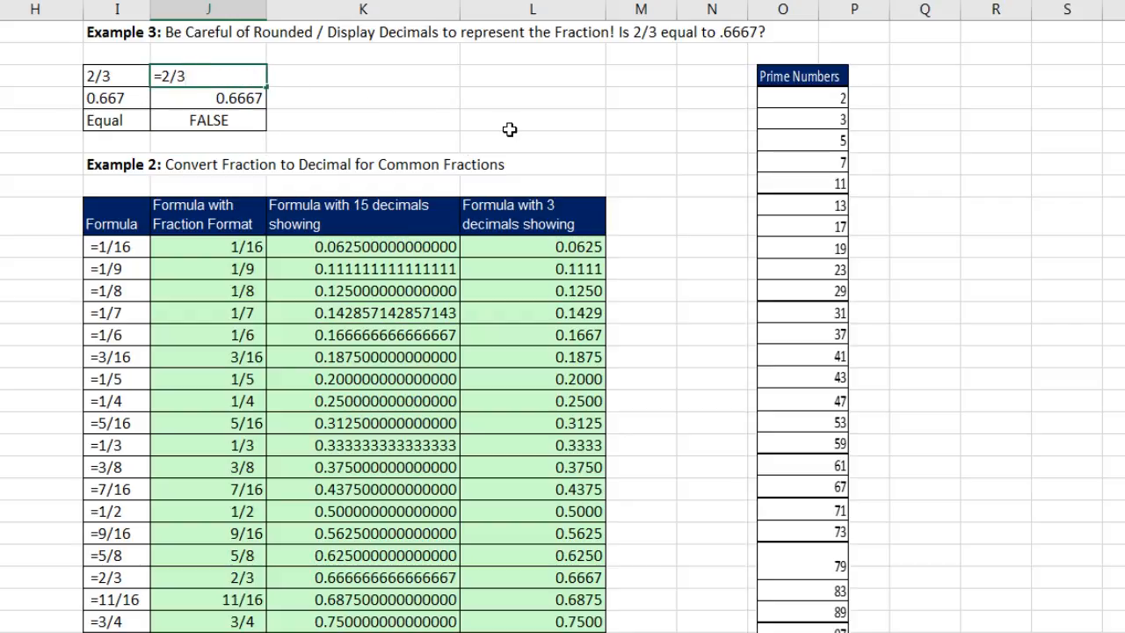
pyautogui.press('Return')
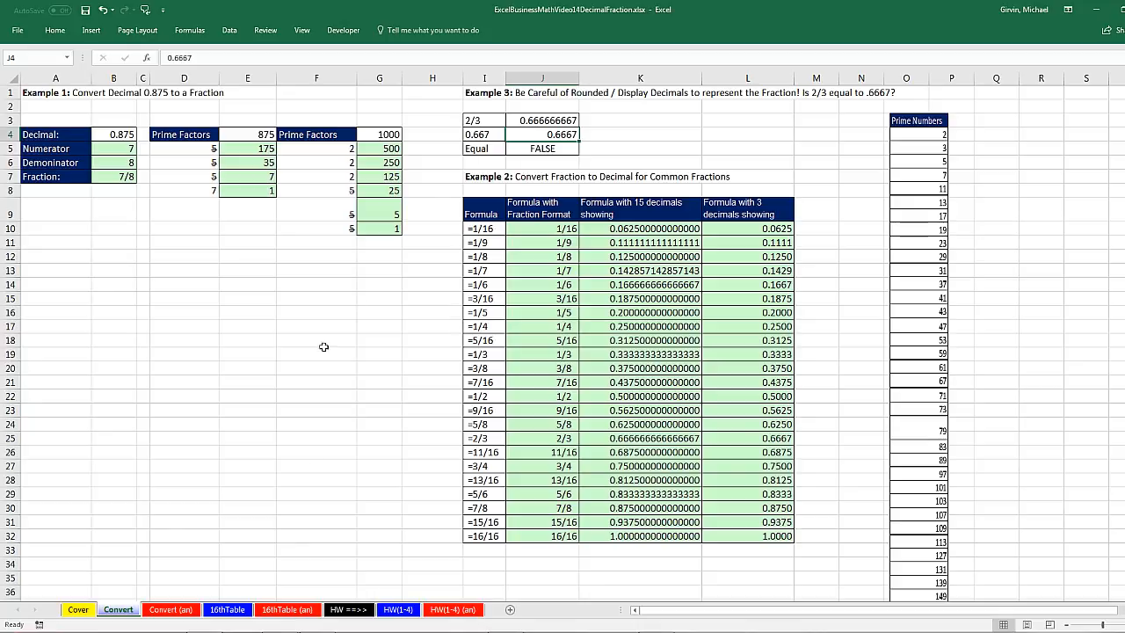
# Step: On the 16thTable sheet, enter 1 and 2 in A4 and A5 and fill the Count series down to 16 in A19
pyautogui.click(227, 609)
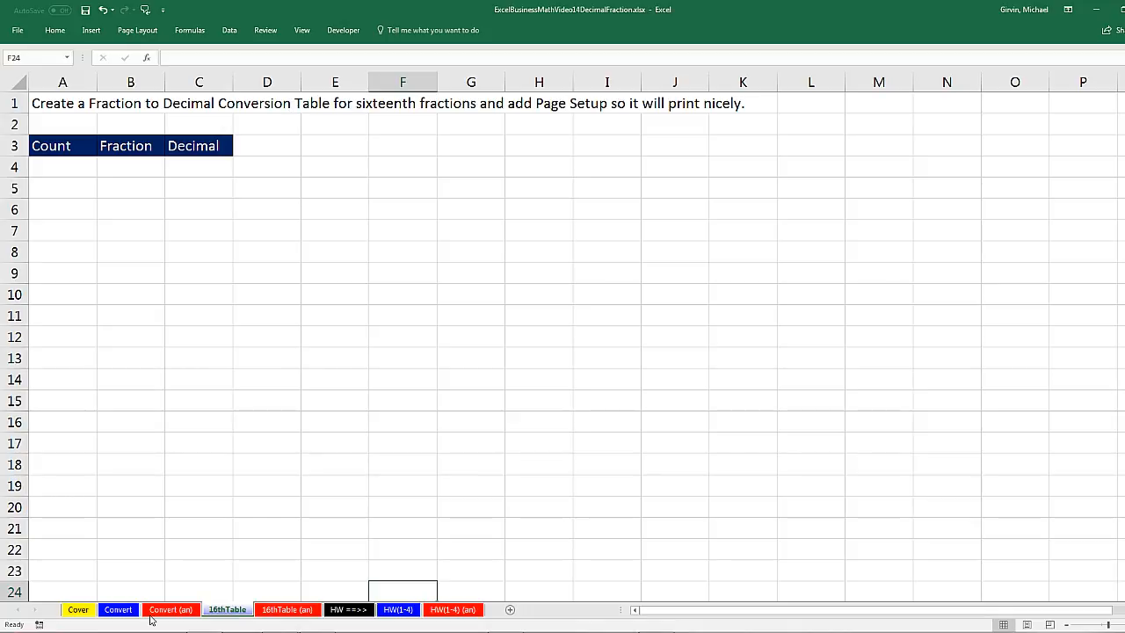
pyautogui.click(123, 610)
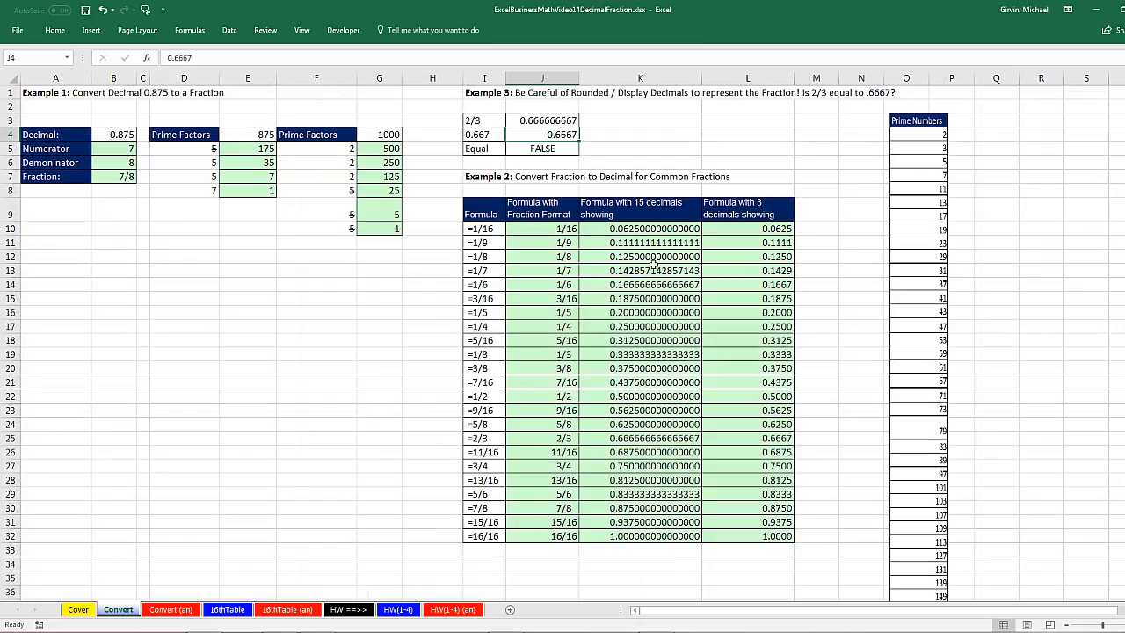
pyautogui.click(230, 610)
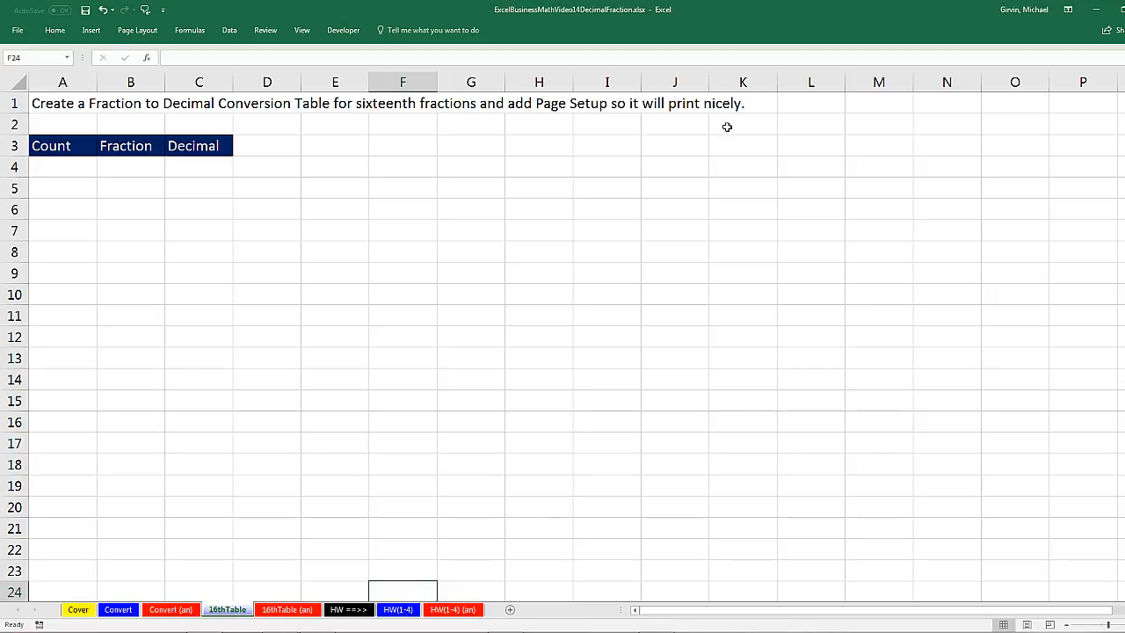
pyautogui.click(72, 166)
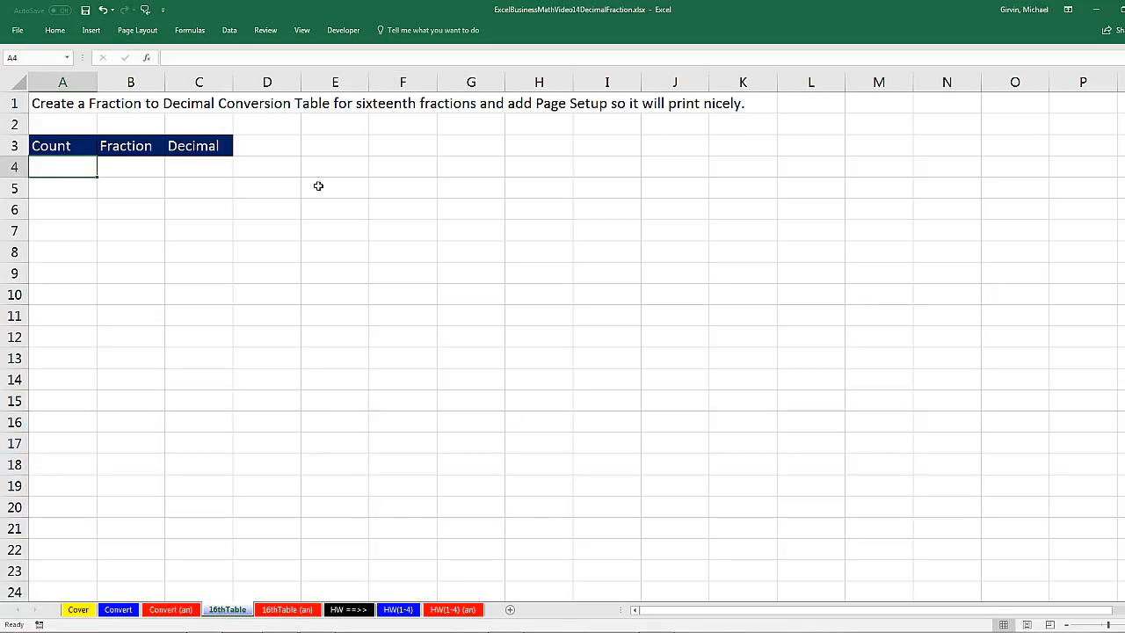
pyautogui.write('1')
pyautogui.press('Return')
pyautogui.write('2')
pyautogui.press('Return')
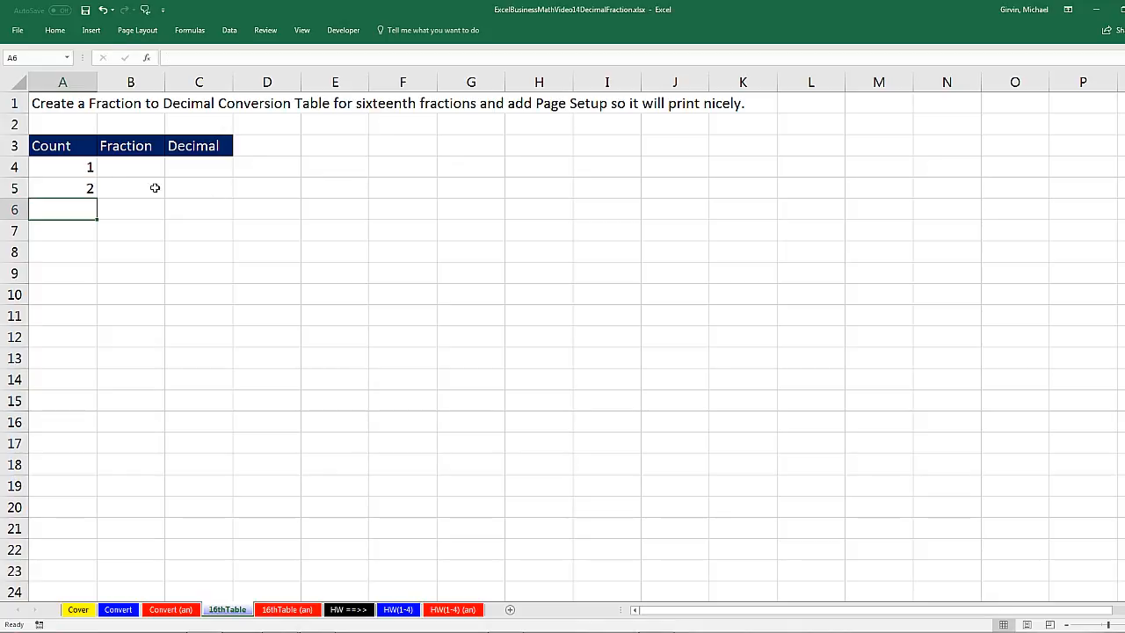
pyautogui.moveTo(75, 172); pyautogui.dragTo(70, 191)
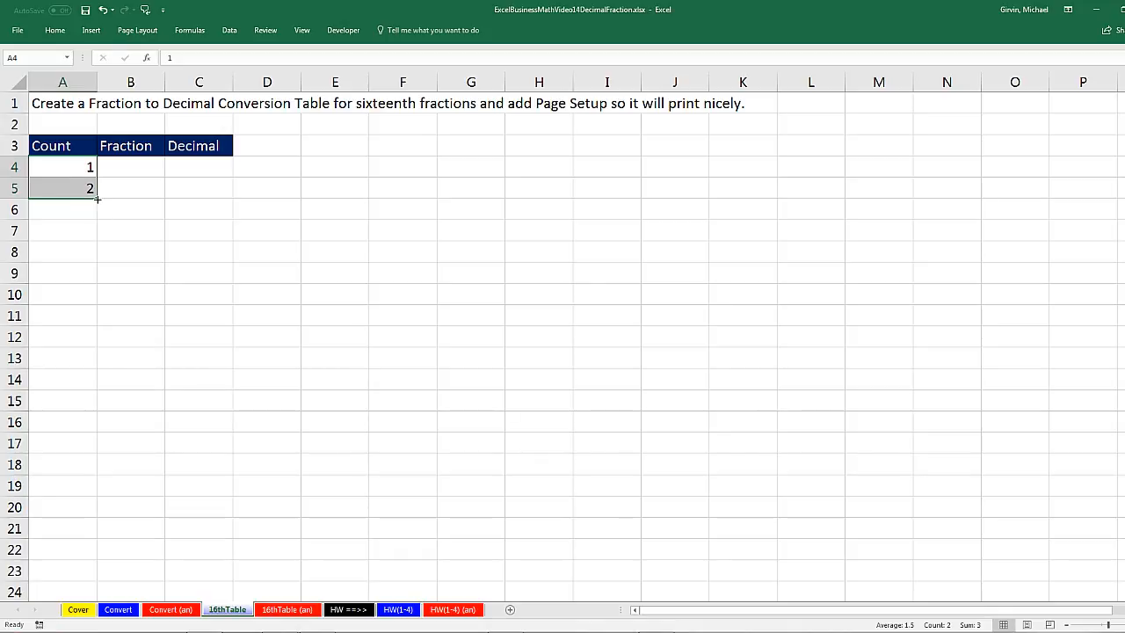
pyautogui.moveTo(97, 198); pyautogui.dragTo(101, 492)
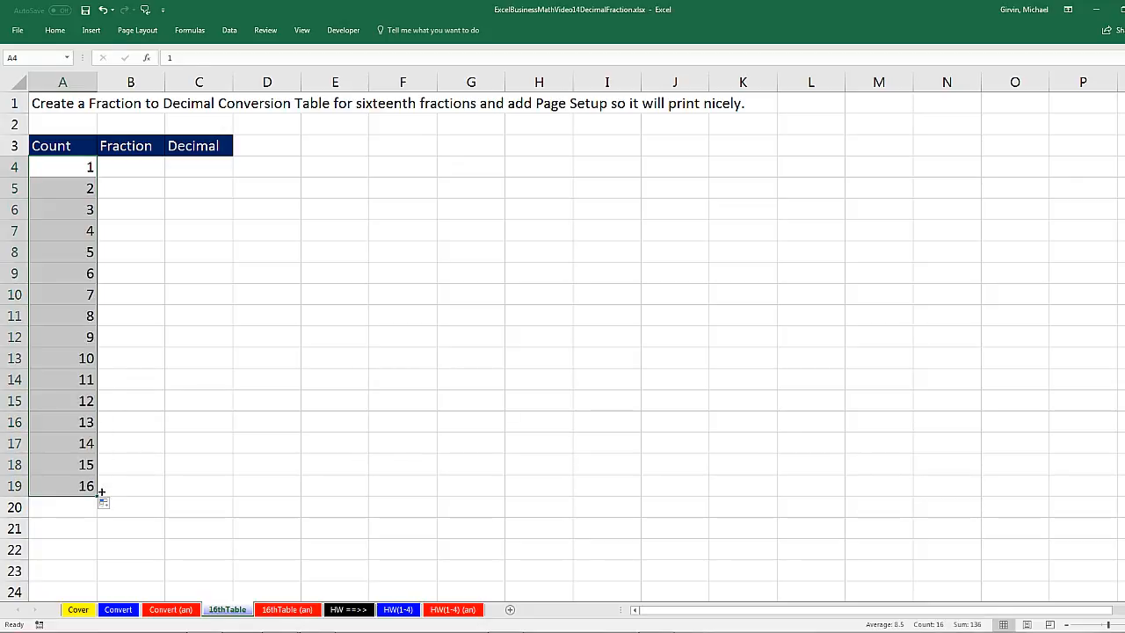
# Step: Undo the Count series fill and fill it again from A4:A5 down to 16 in A19
pyautogui.hotkey('ctrl', 'z')
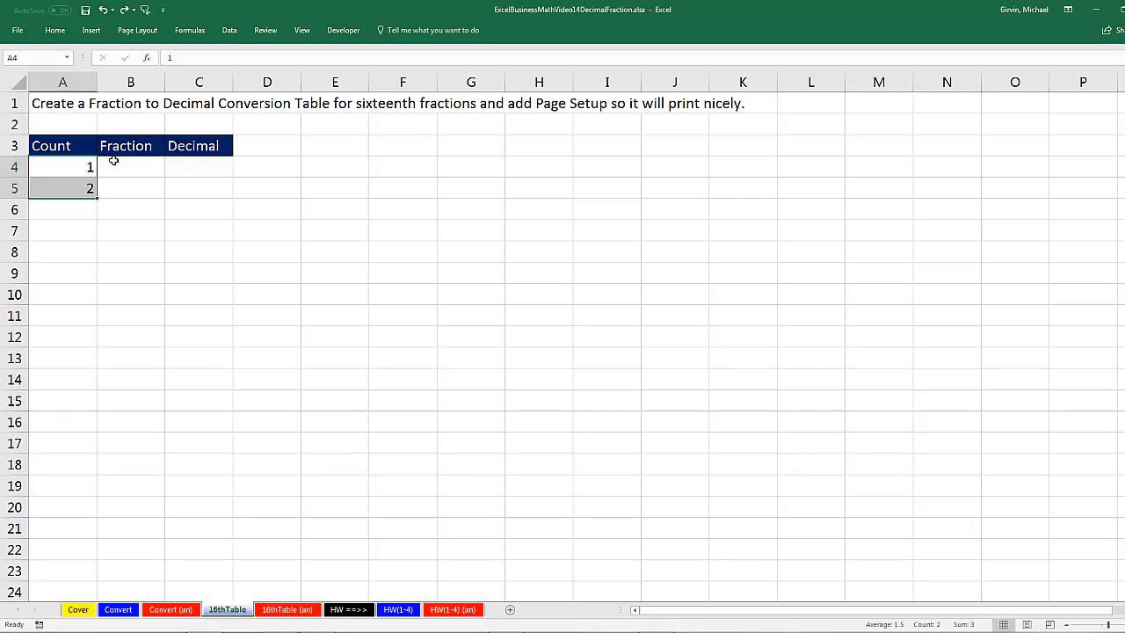
pyautogui.moveTo(98, 199); pyautogui.dragTo(99, 487)
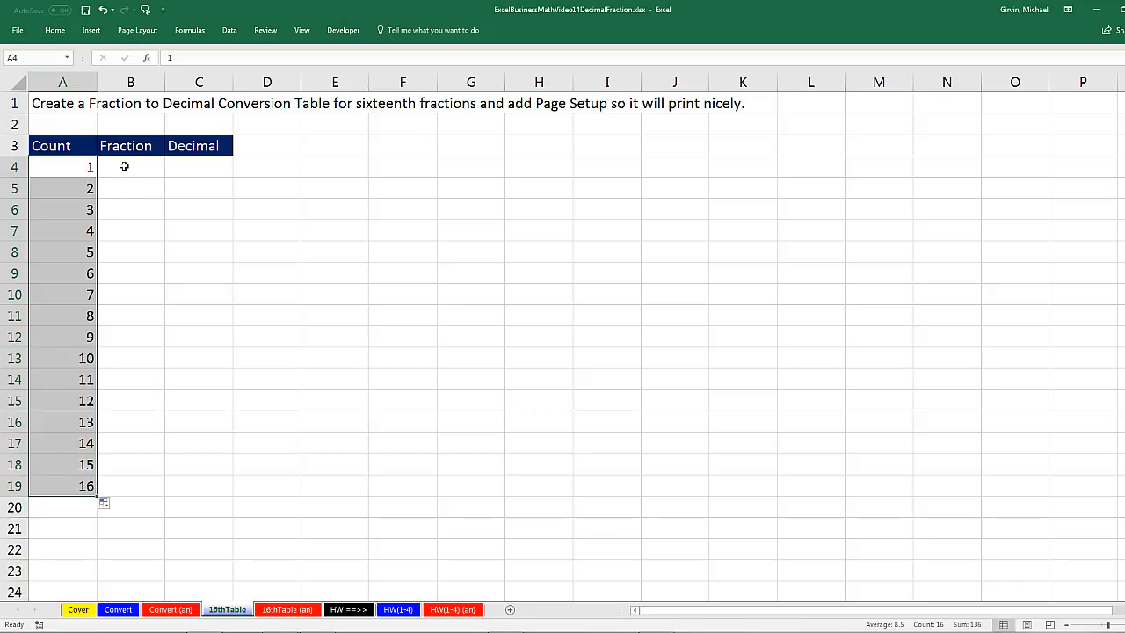
# Step: Enter the formula =A4&"/16" in B4 to build the fraction as text from the count
pyautogui.click(124, 166)
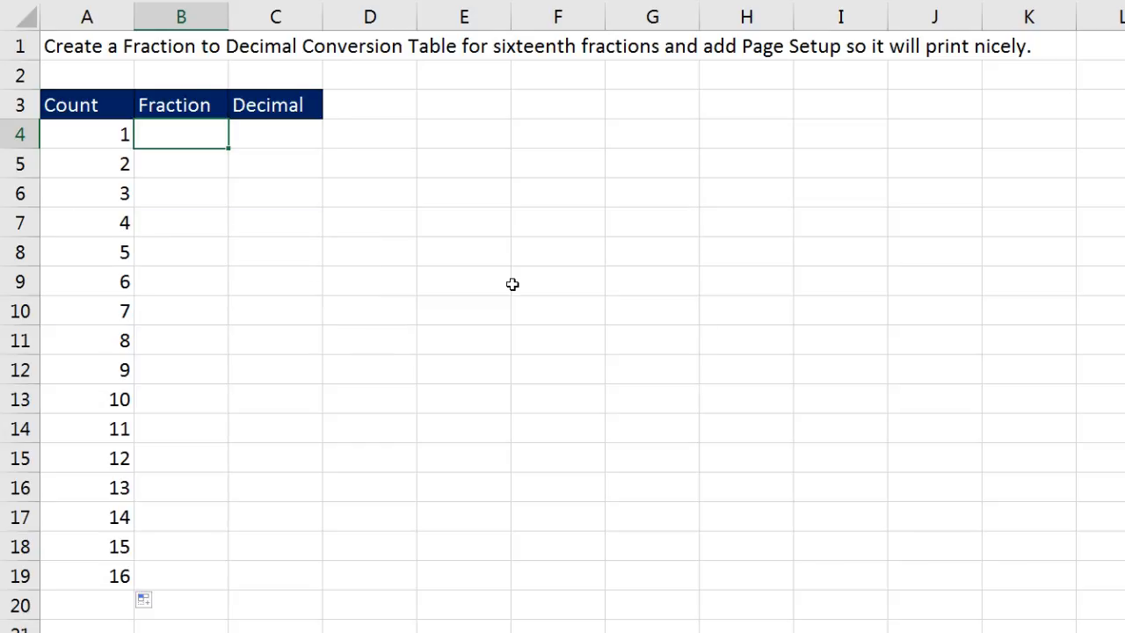
pyautogui.click(175, 167)
pyautogui.click(193, 200)
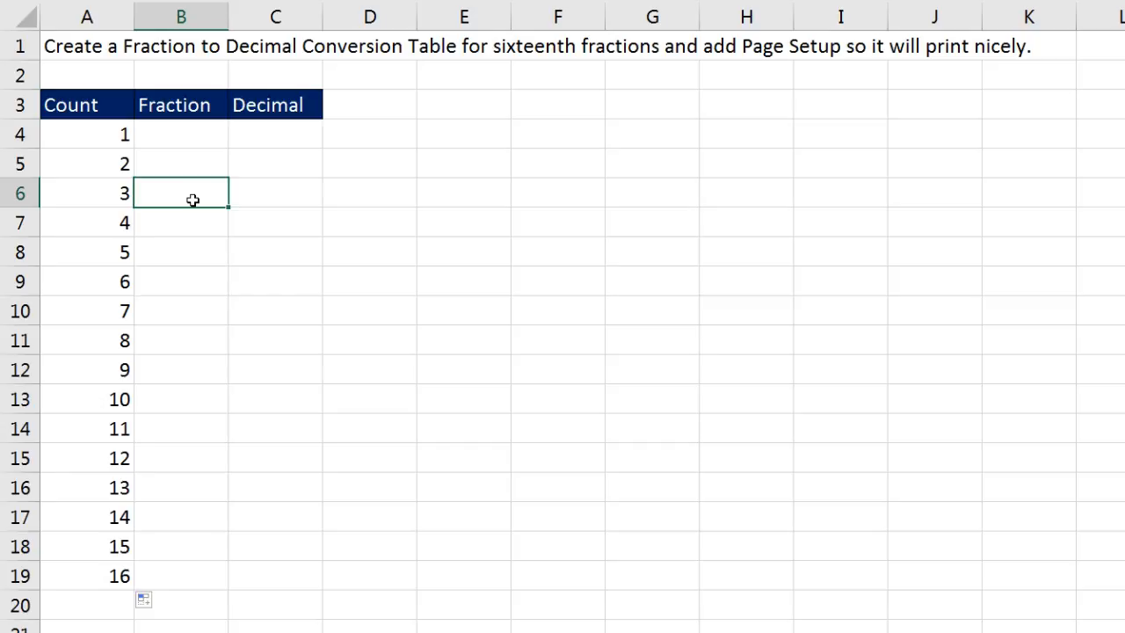
pyautogui.click(186, 131)
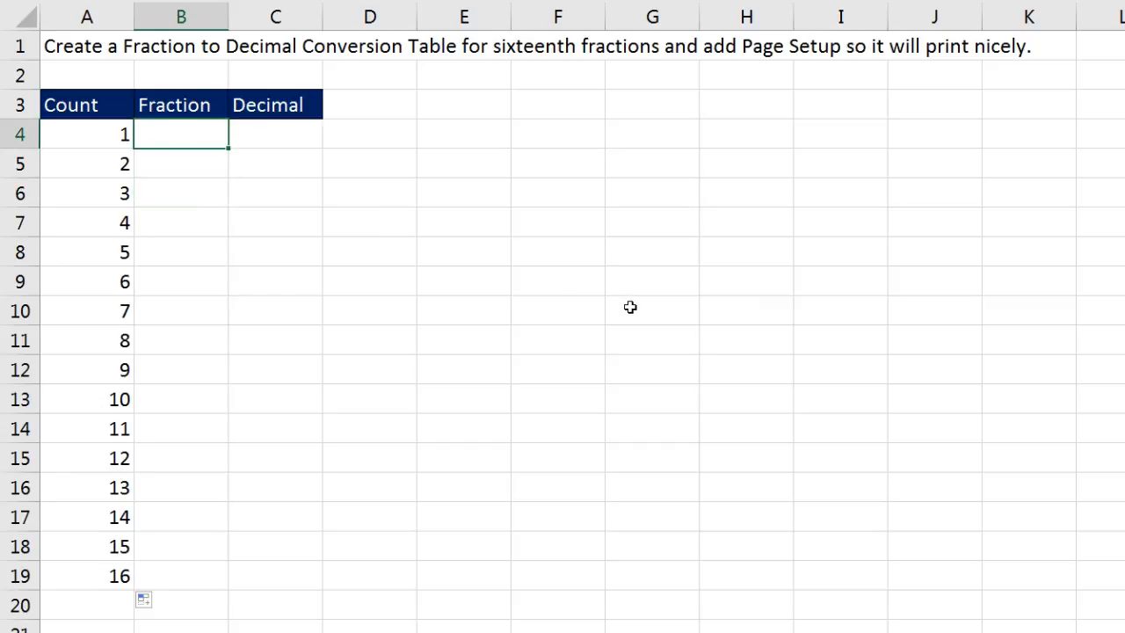
pyautogui.write('=')
pyautogui.click(85, 143)
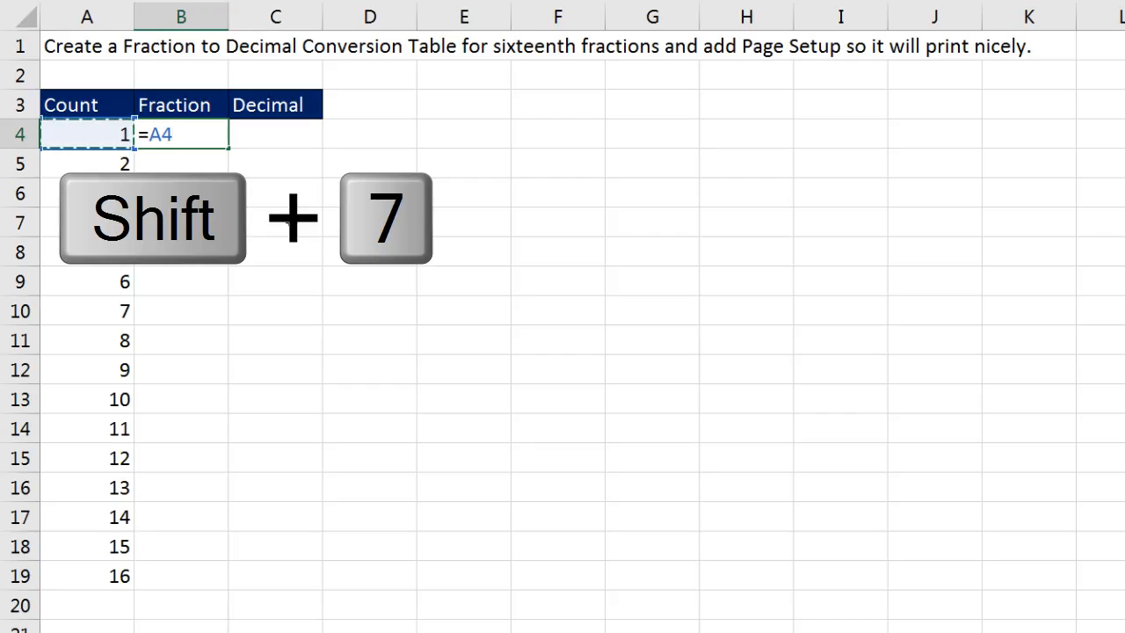
pyautogui.write('&')
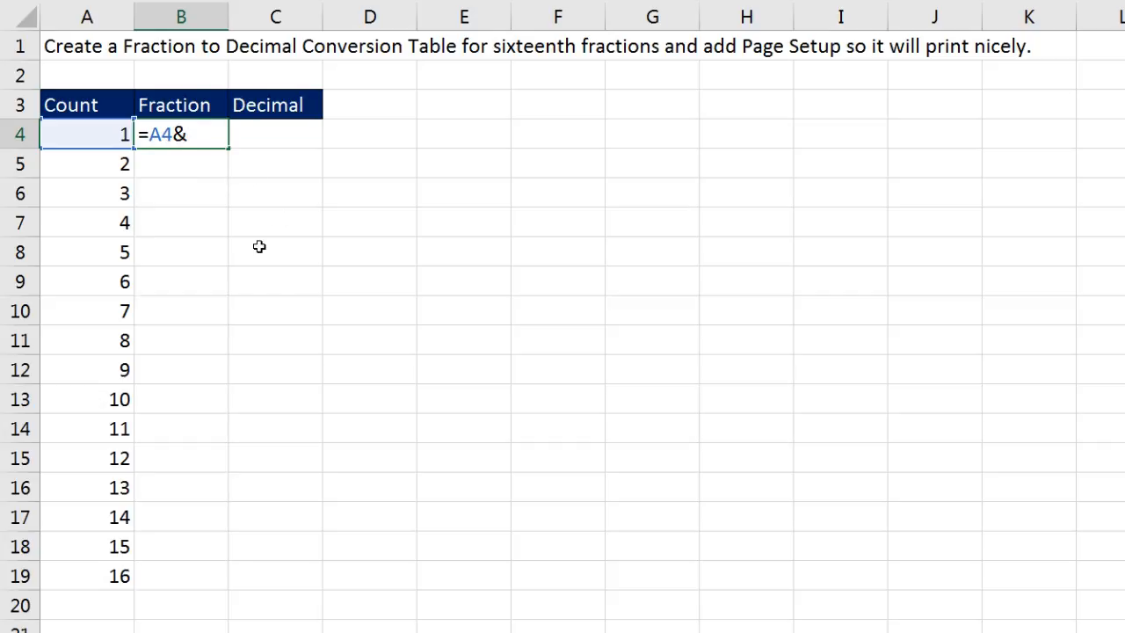
pyautogui.write('16')
pyautogui.write('"/16')
pyautogui.write('"')
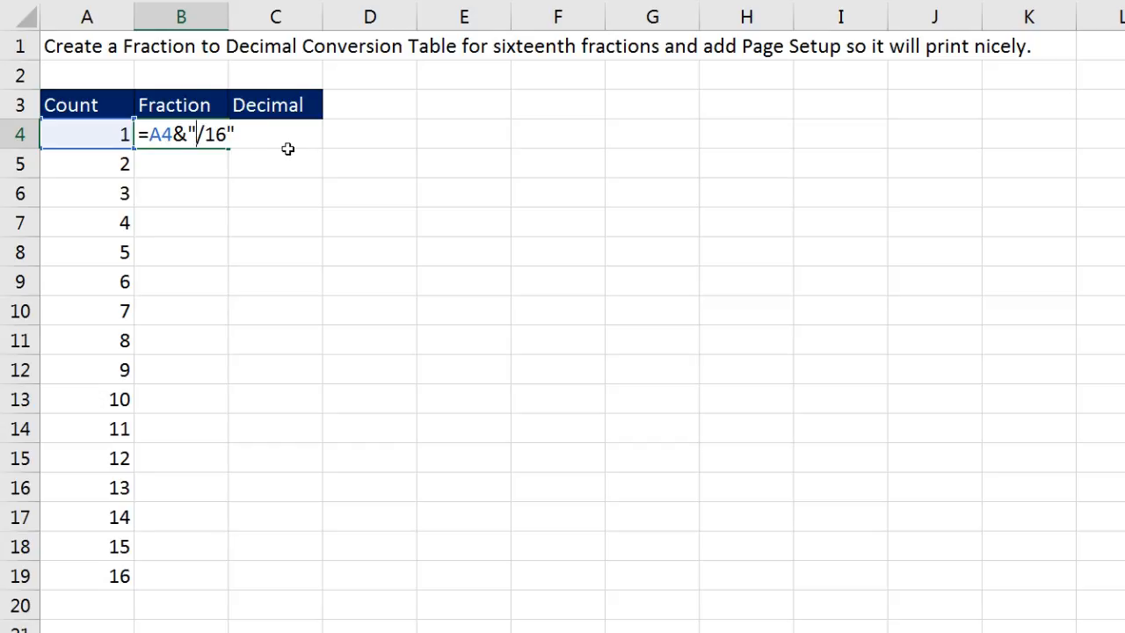
pyautogui.hotkey('ctrl', 'Return')
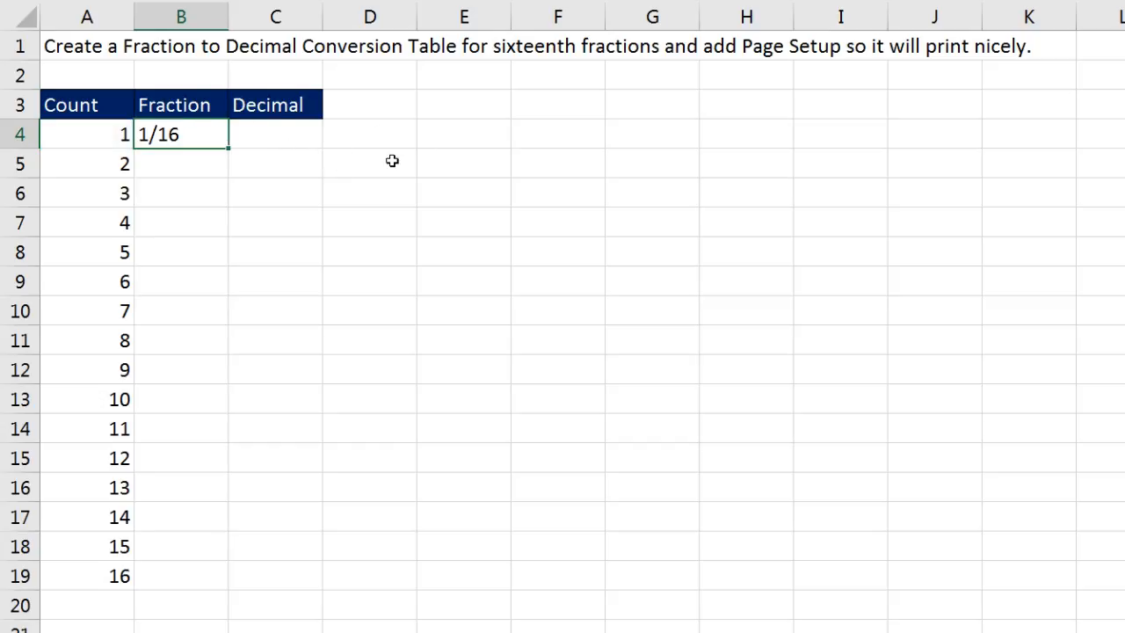
# Step: Copy the Fraction formula from B4 down to B19 and check the formula in the last cell
pyautogui.doubleClick(228, 147)
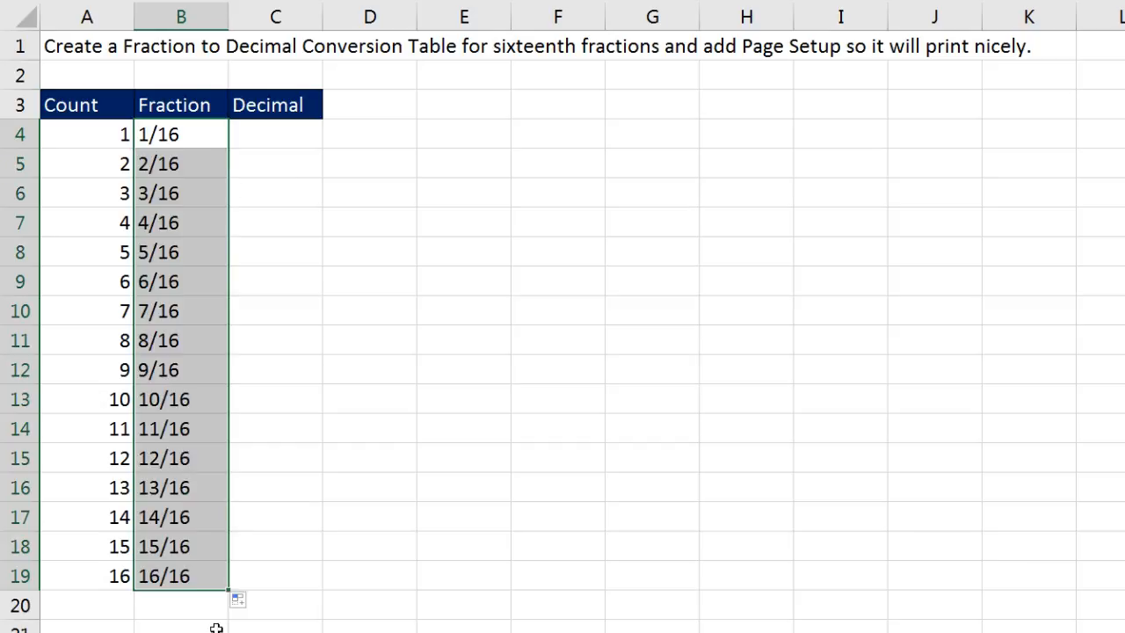
pyautogui.click(200, 576)
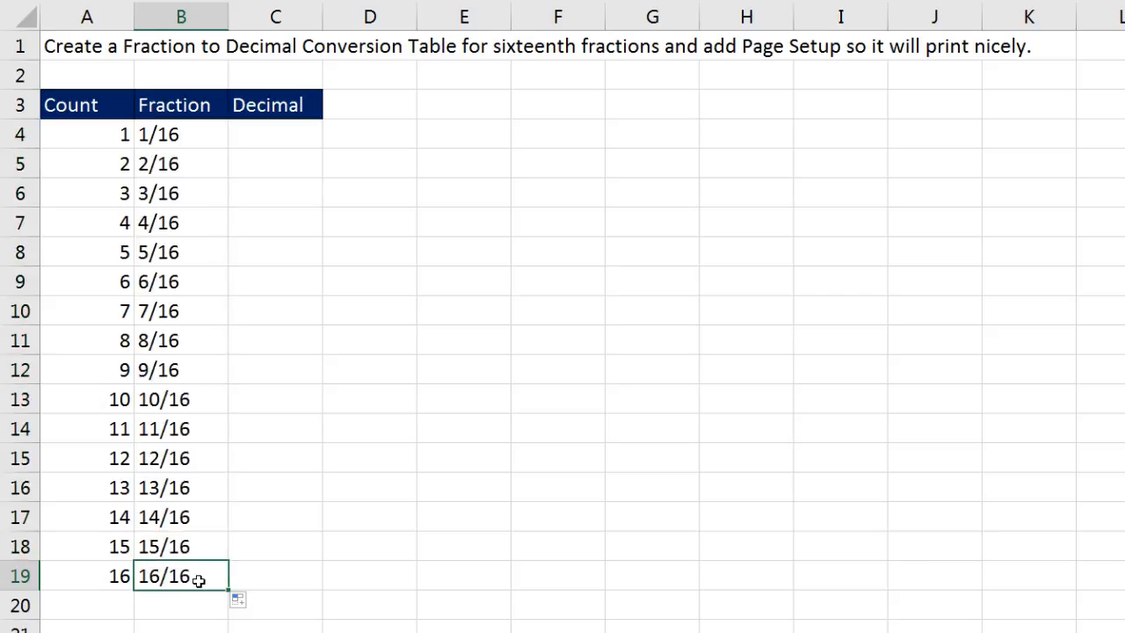
pyautogui.press('F2')
pyautogui.press('Return')
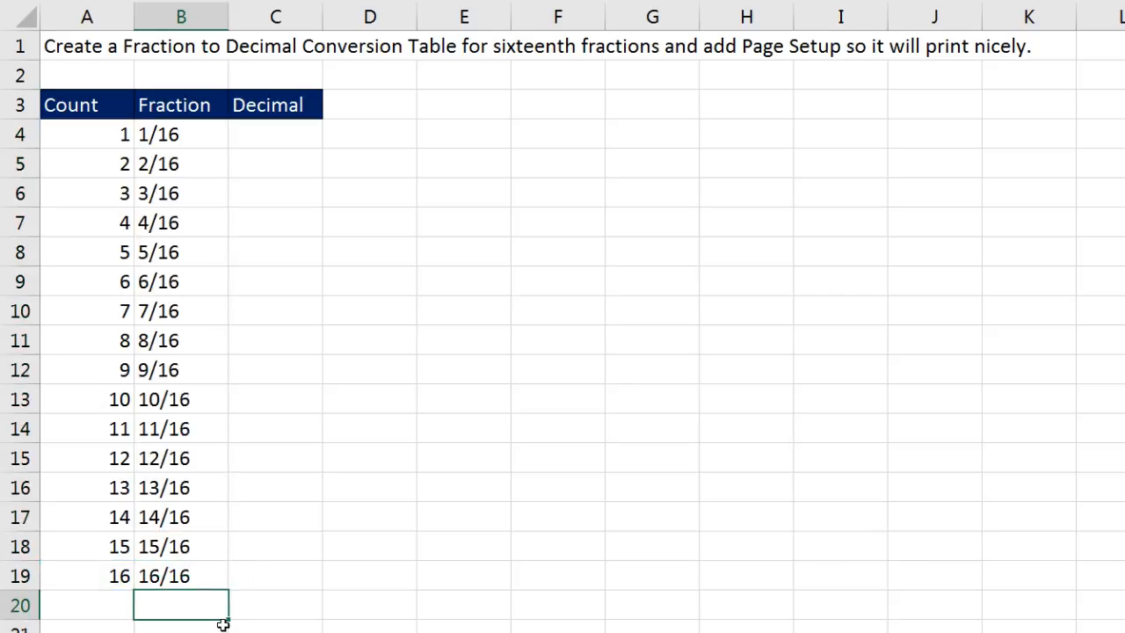
pyautogui.click(198, 128)
pyautogui.moveTo(194, 184); pyautogui.dragTo(193, 567)
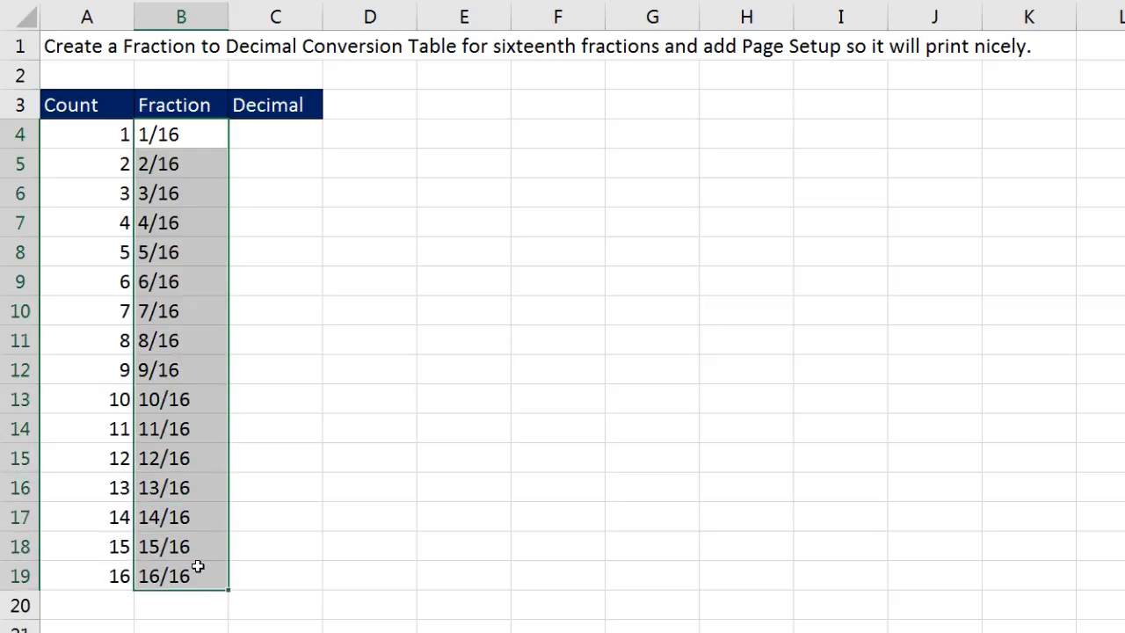
# Step: Enter the formula =A4/16 in C4 to calculate the decimal for the first count
pyautogui.click(244, 123)
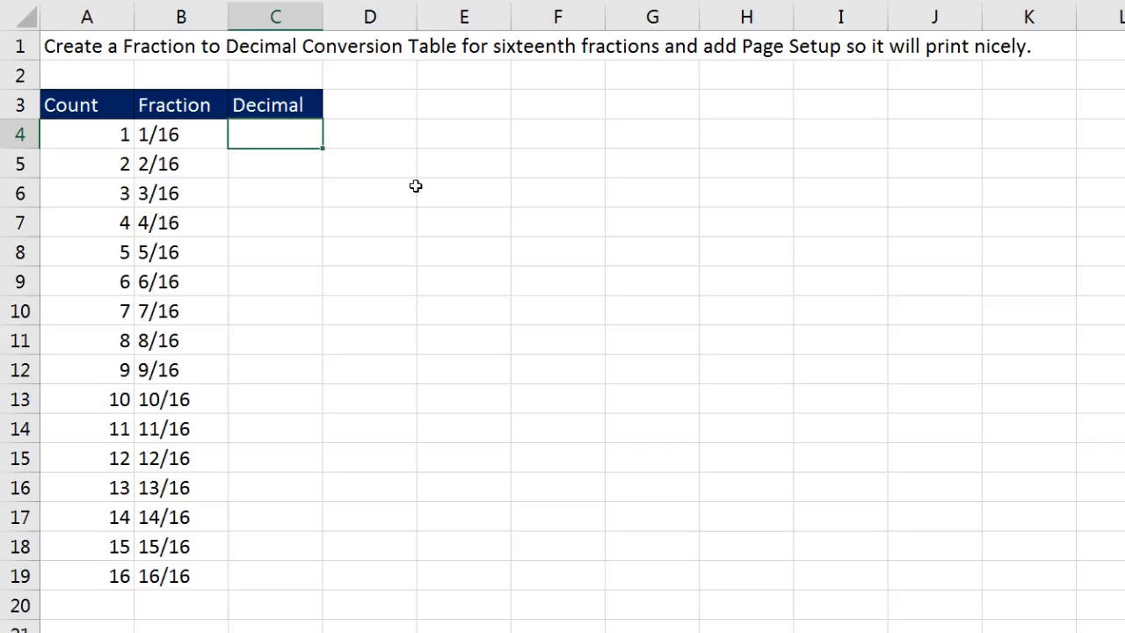
pyautogui.write('=')
pyautogui.press('Left')
pyautogui.press('Left')
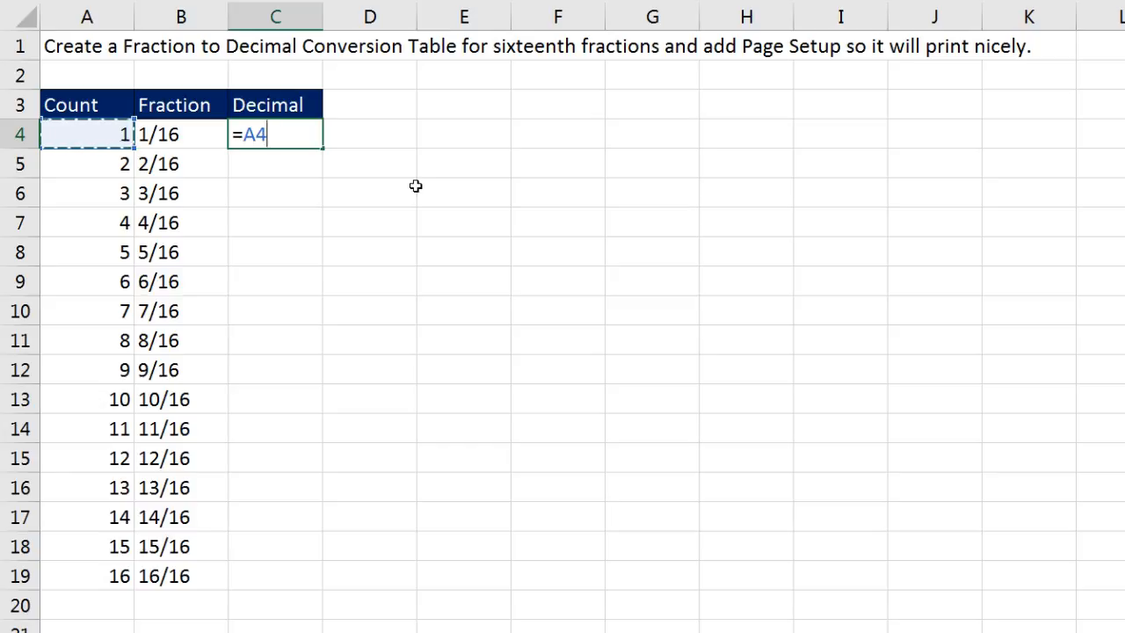
pyautogui.write('/16')
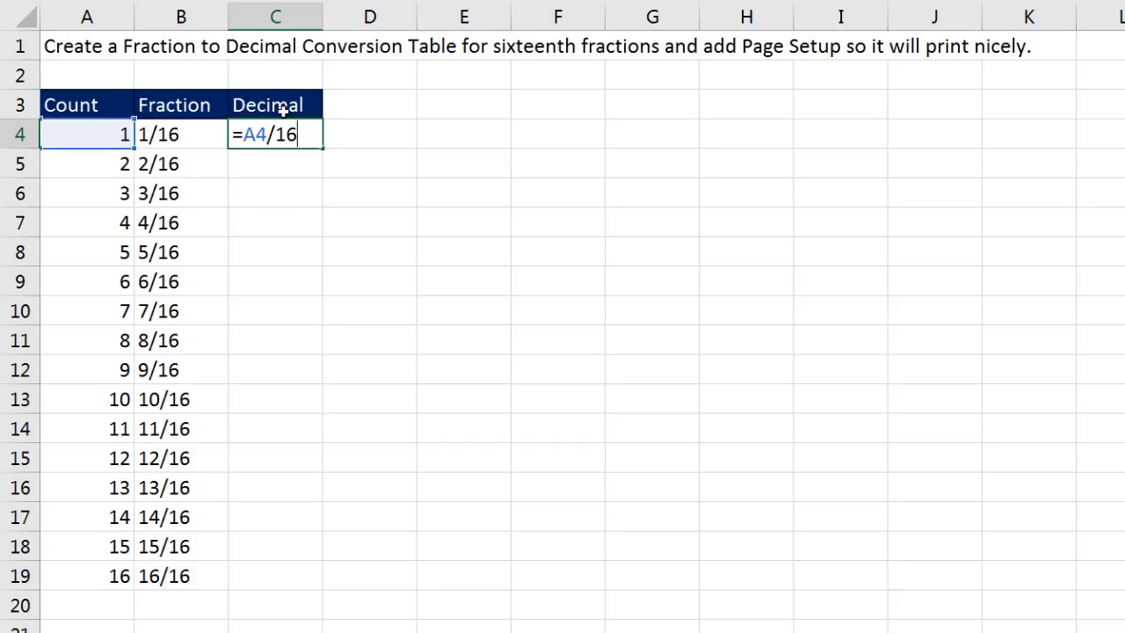
pyautogui.hotkey('ctrl', 'Return')
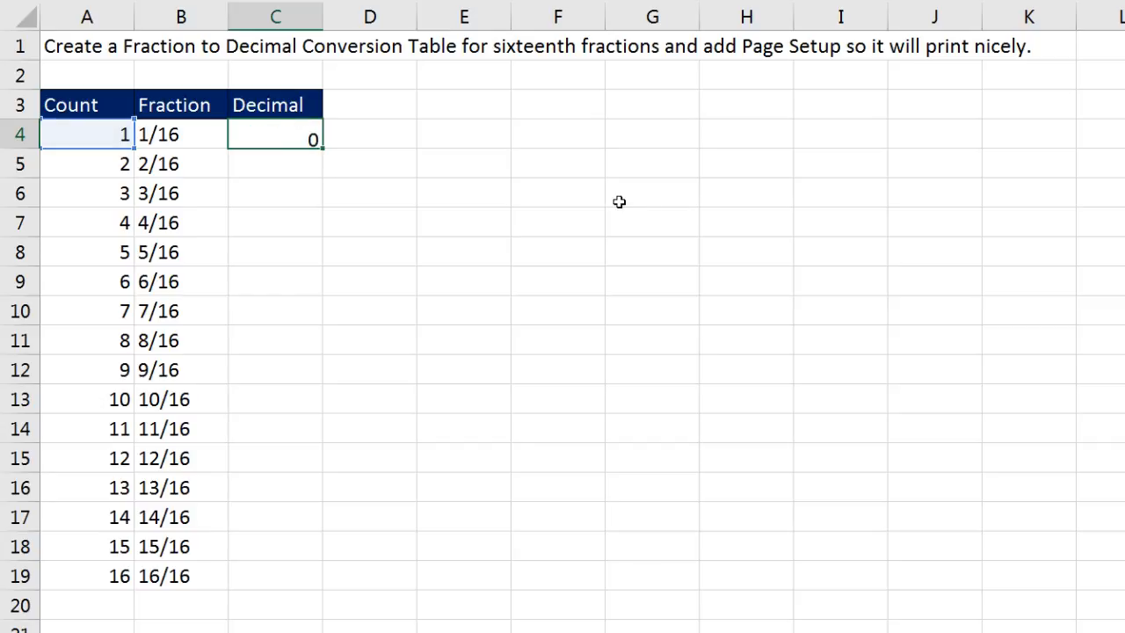
# Step: Copy the Decimal formula from C4 down to C19 and check the formula in the last cell
pyautogui.doubleClick(322, 148)
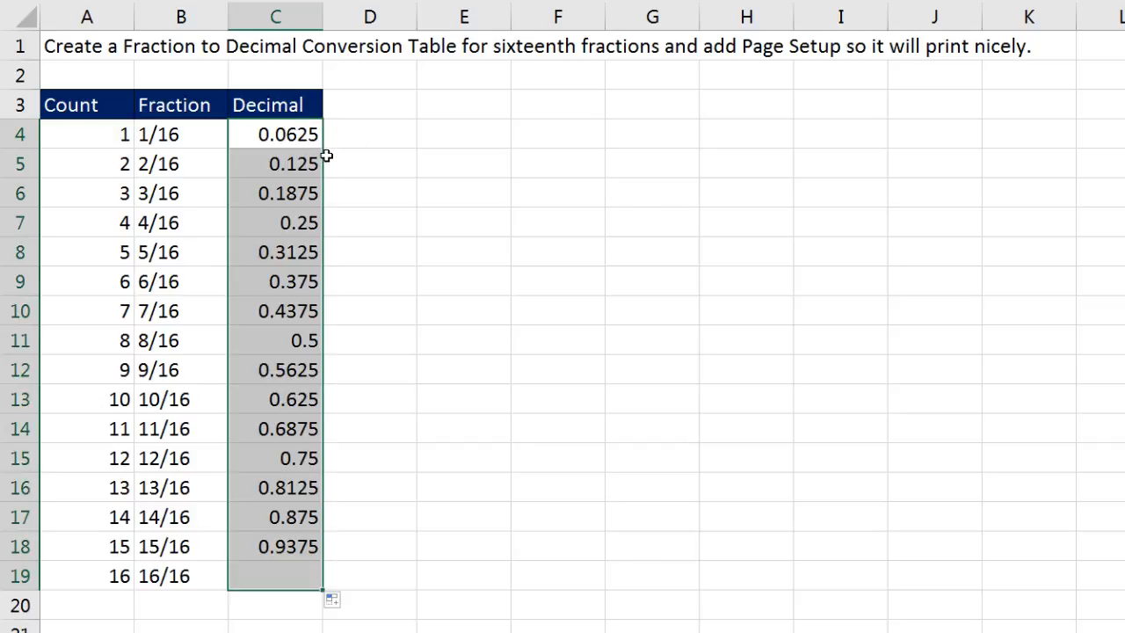
pyautogui.click(294, 583)
pyautogui.press('F2')
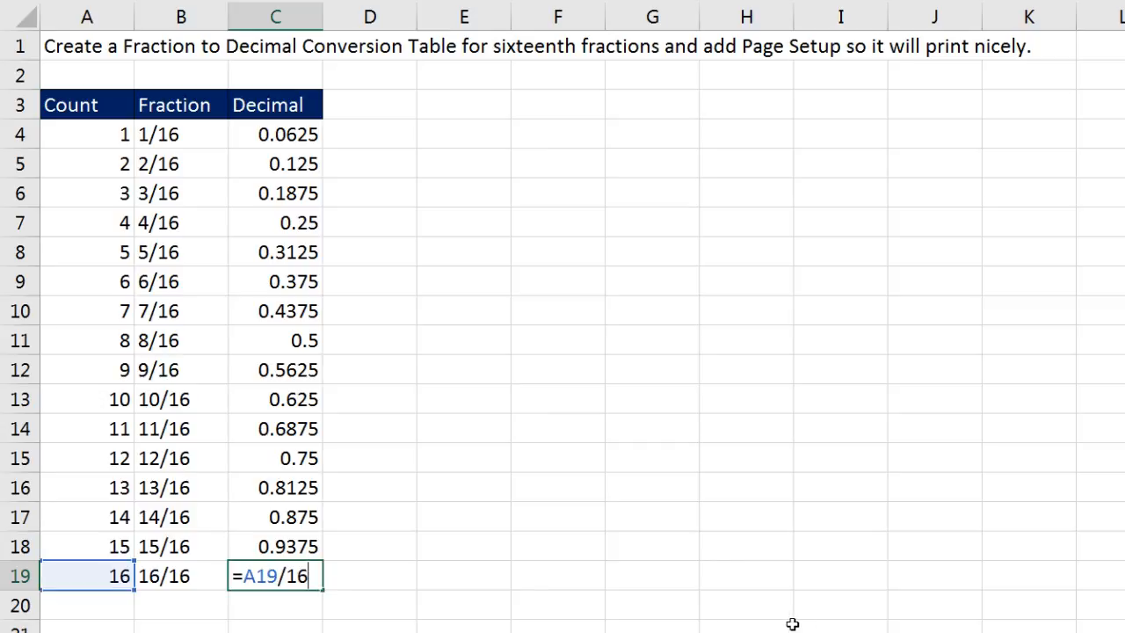
pyautogui.press('Return')
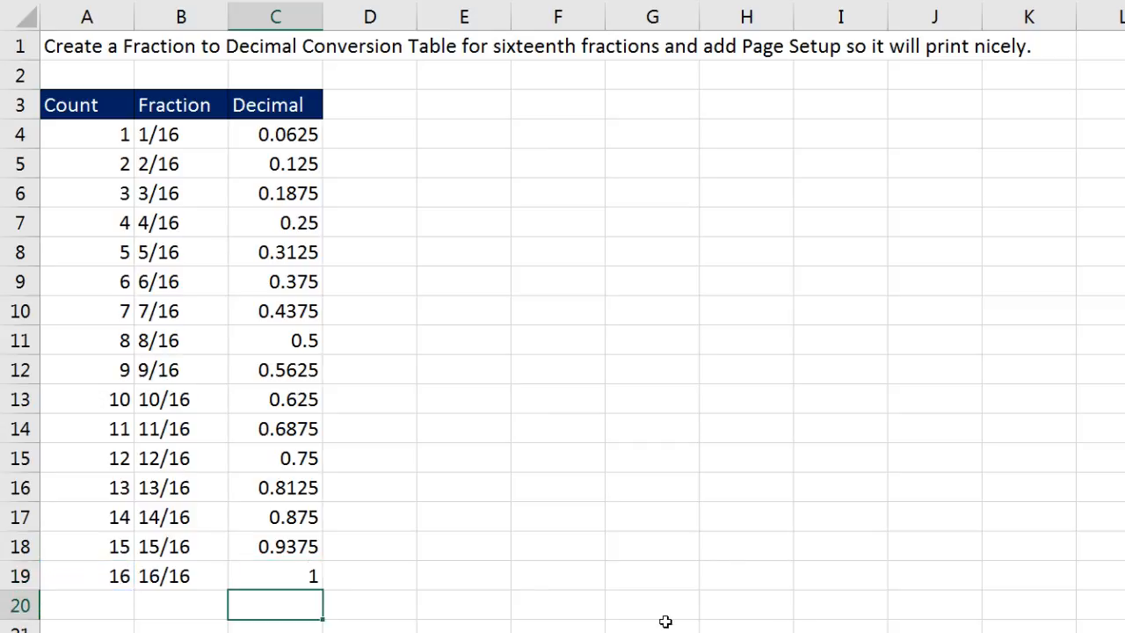
# Step: Check how the whole 16thTable sheet would print in the print preview, and return to the sheet
pyautogui.click(436, 317)
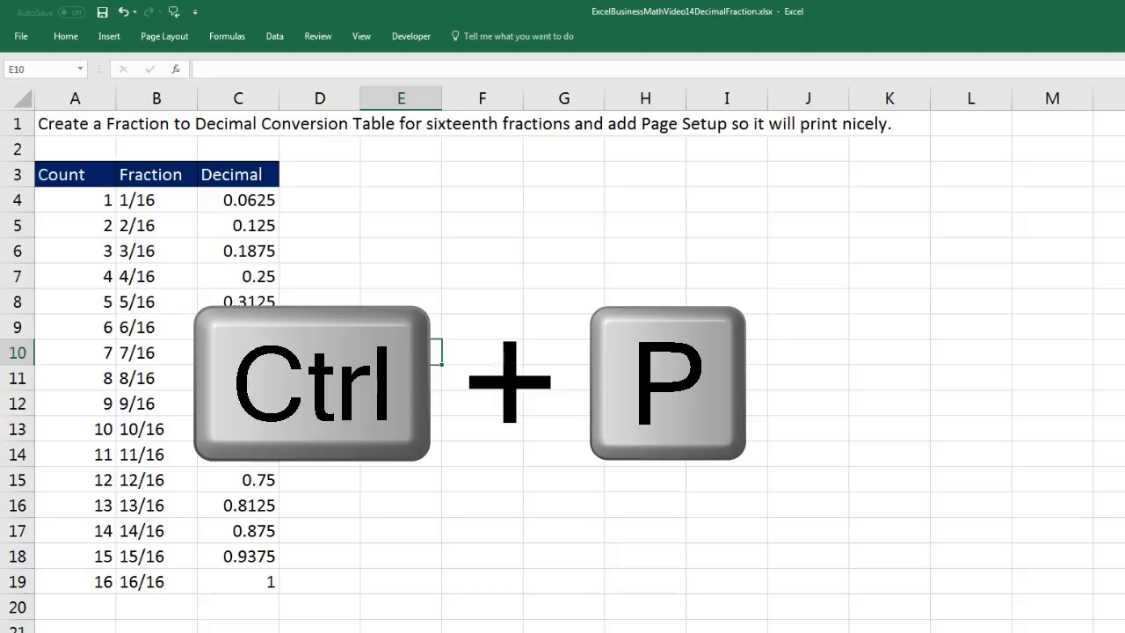
pyautogui.hotkey('ctrl', 'p')
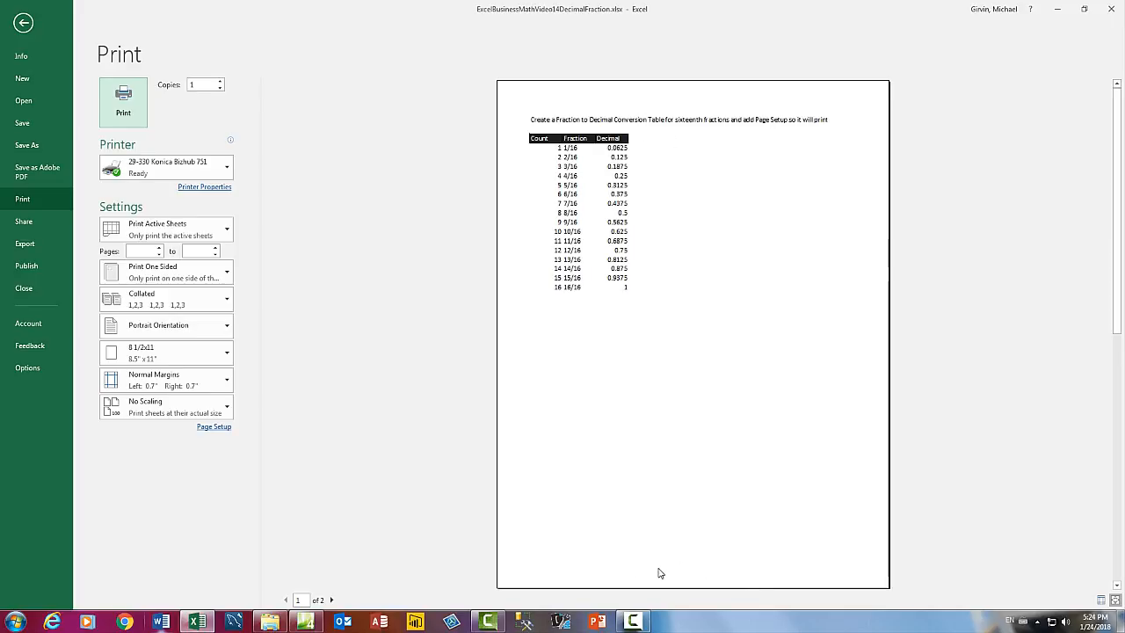
pyautogui.press('Escape')
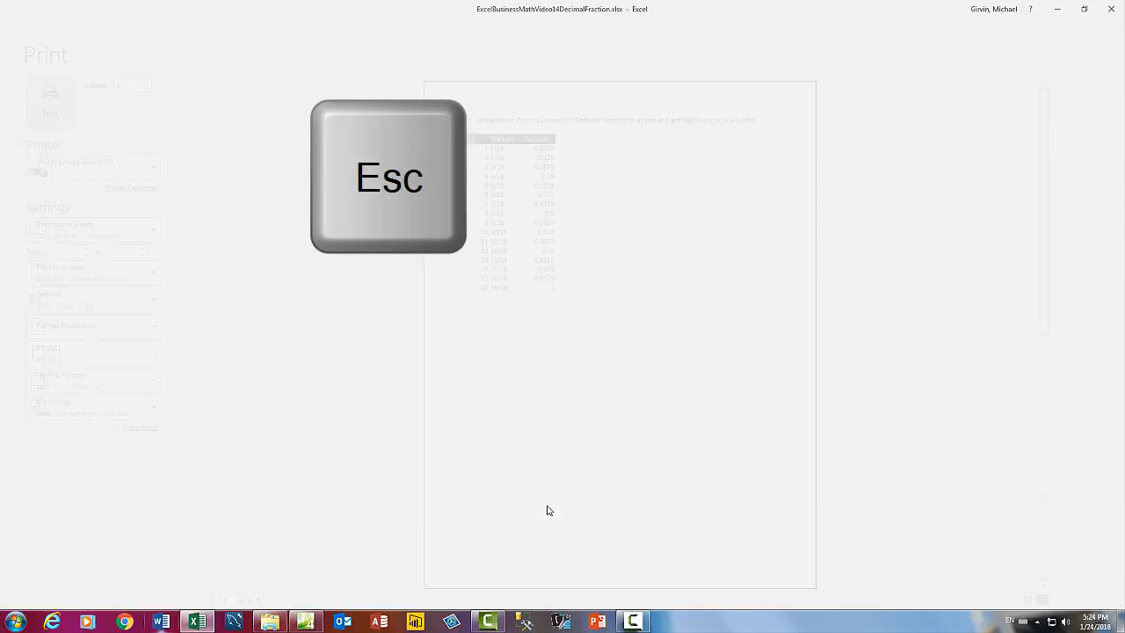
# Step: Set the Fraction and Decimal columns, B3:C19, as the print area
pyautogui.moveTo(132, 140); pyautogui.dragTo(216, 465)
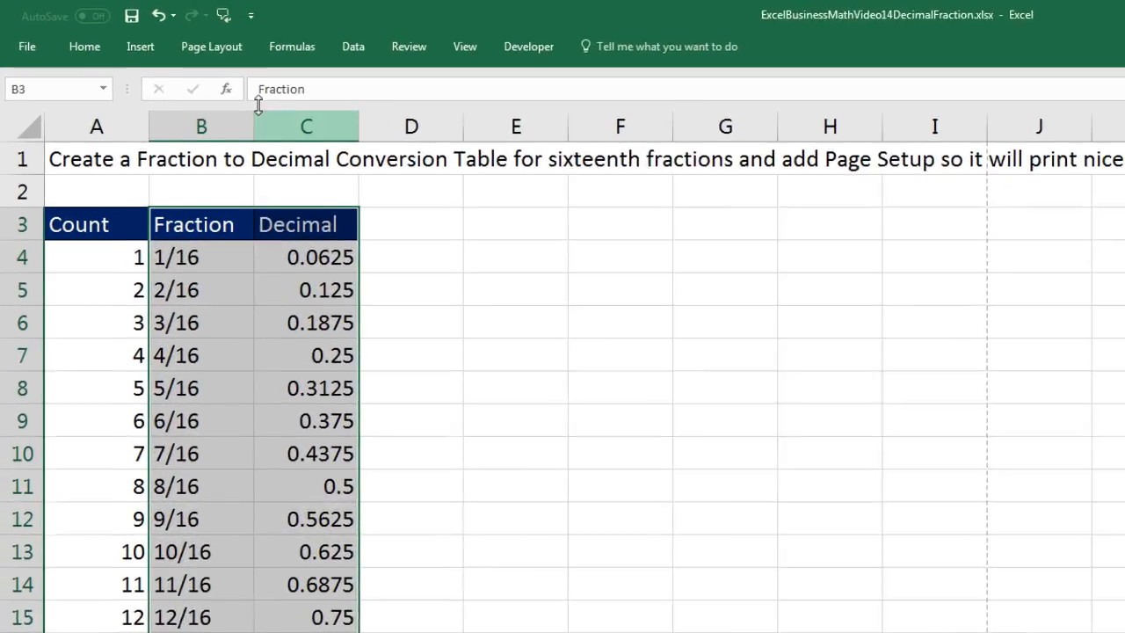
pyautogui.click(169, 38)
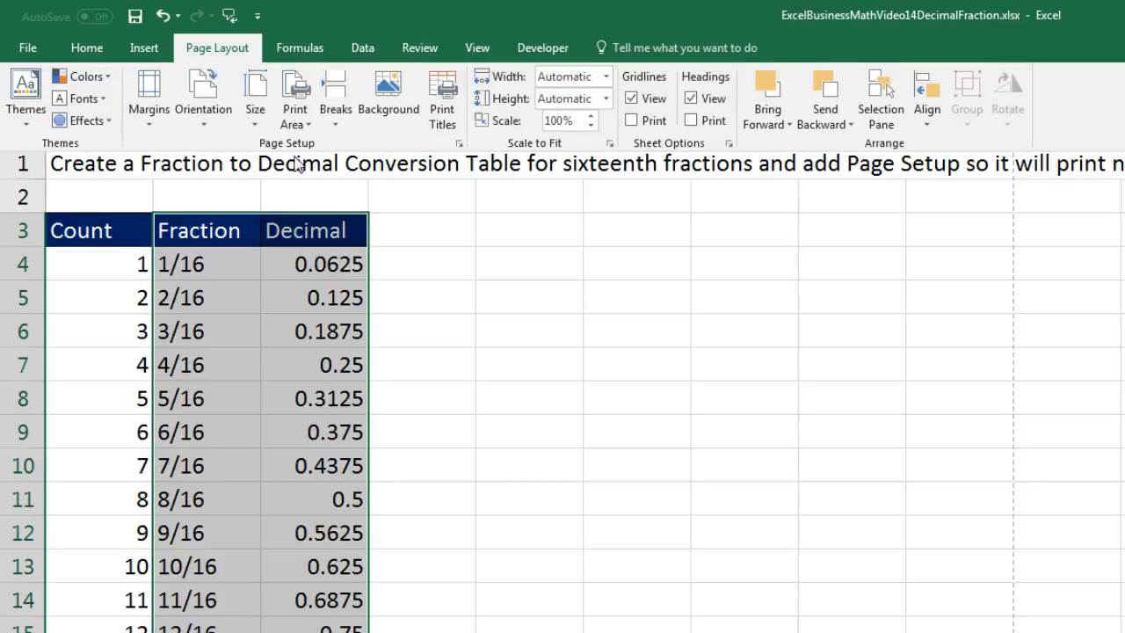
pyautogui.click(309, 122)
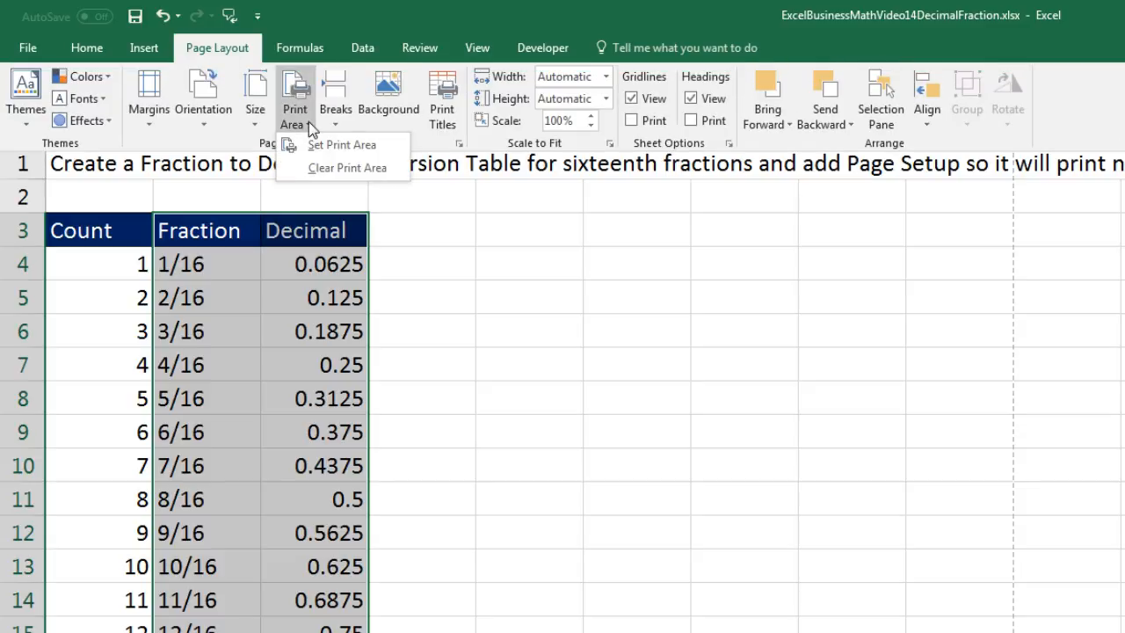
pyautogui.click(340, 145)
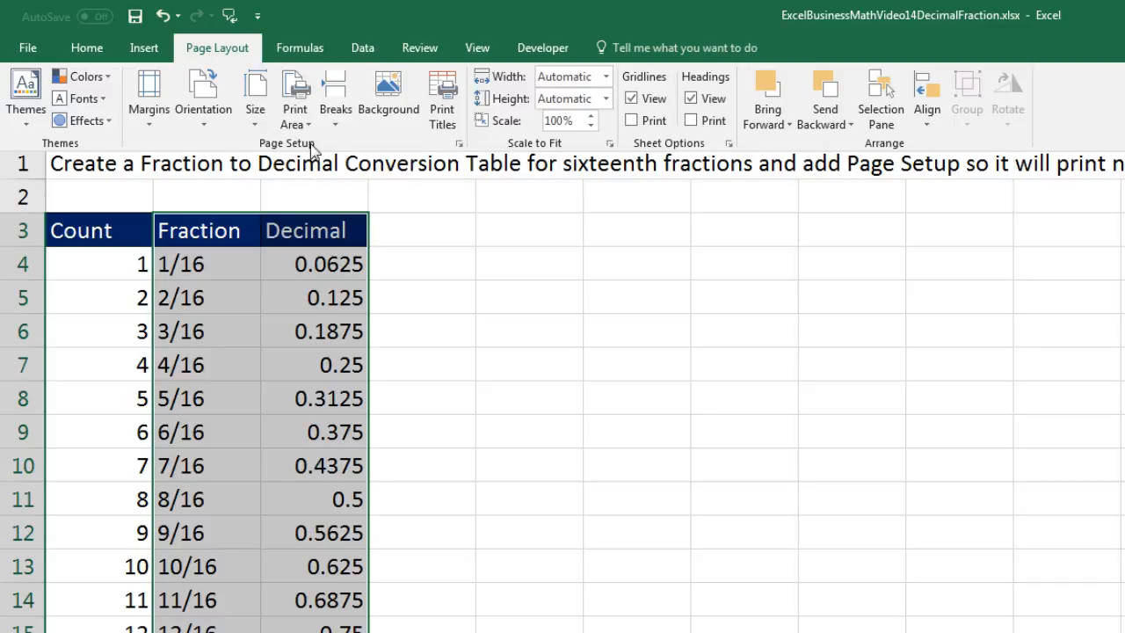
# Step: Deselect the table and check the print preview of the Fraction and Decimal print area
pyautogui.click(414, 230)
pyautogui.click(422, 233)
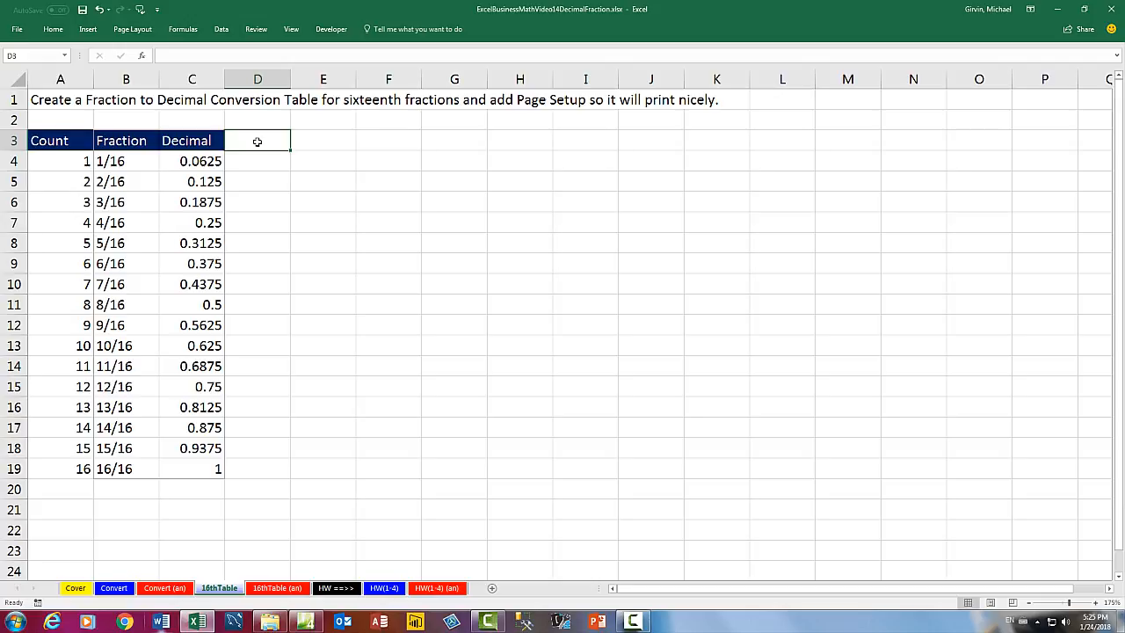
pyautogui.hotkey('ctrl', 'p')
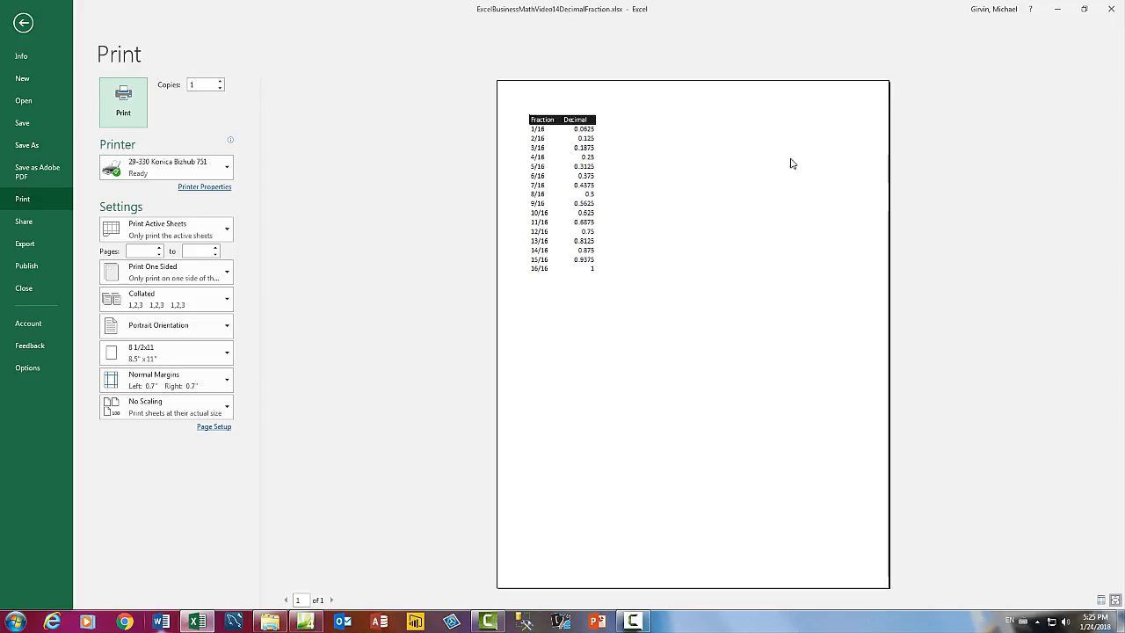
pyautogui.press('Escape')
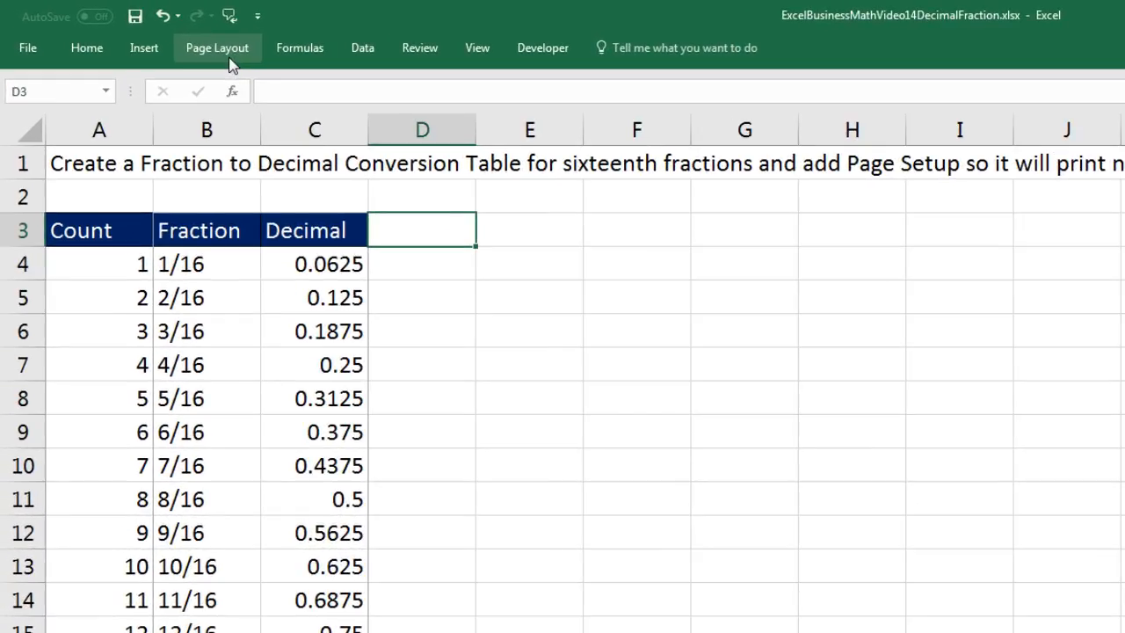
# Step: In Page Setup, set the print scaling to 150% of normal size, keeping portrait orientation
pyautogui.click(220, 50)
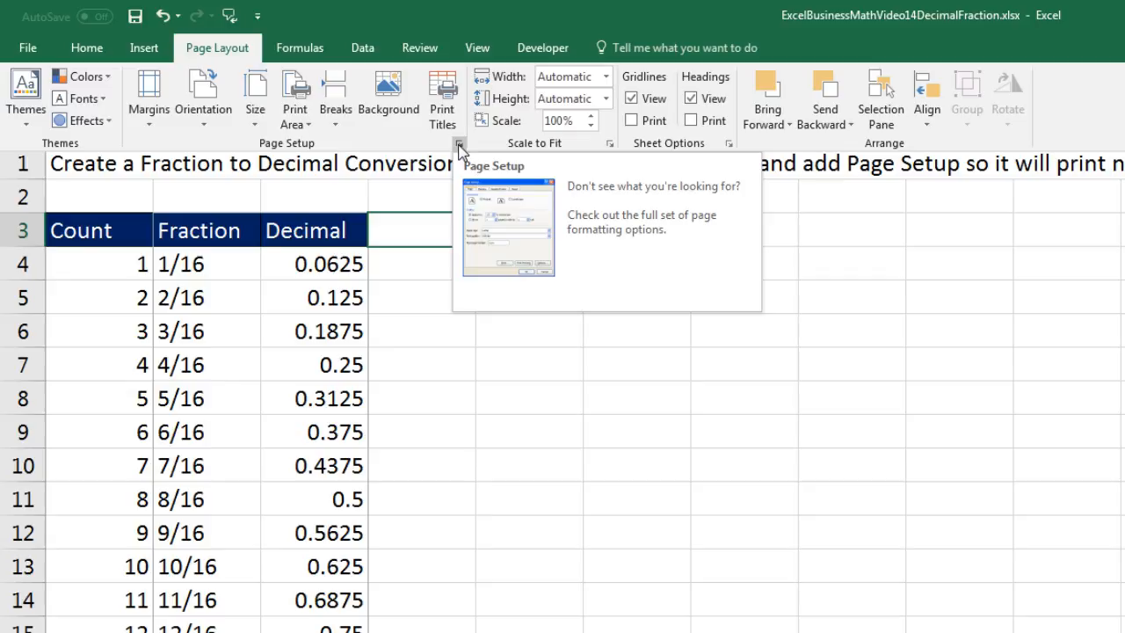
pyautogui.click(478, 204)
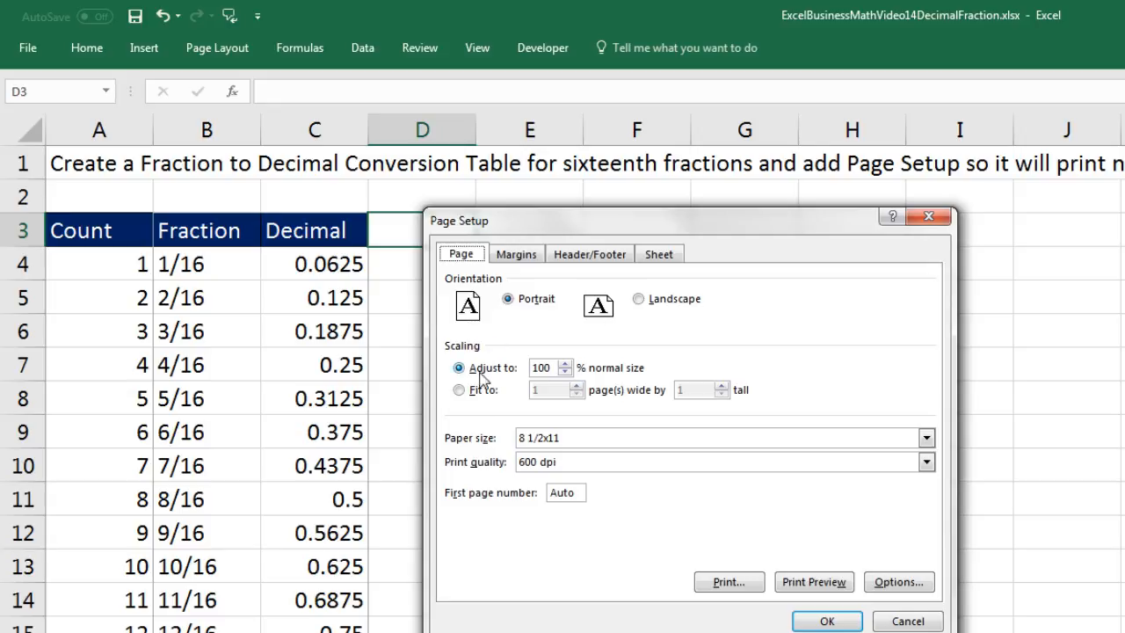
pyautogui.click(565, 363)
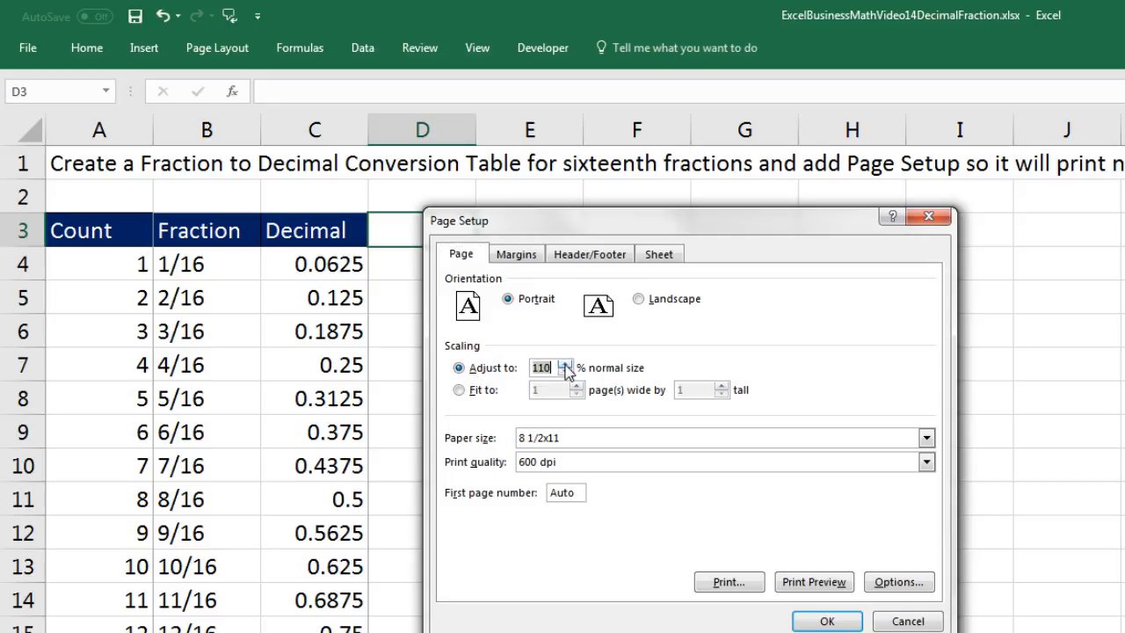
pyautogui.click(565, 364)
pyautogui.click(464, 256)
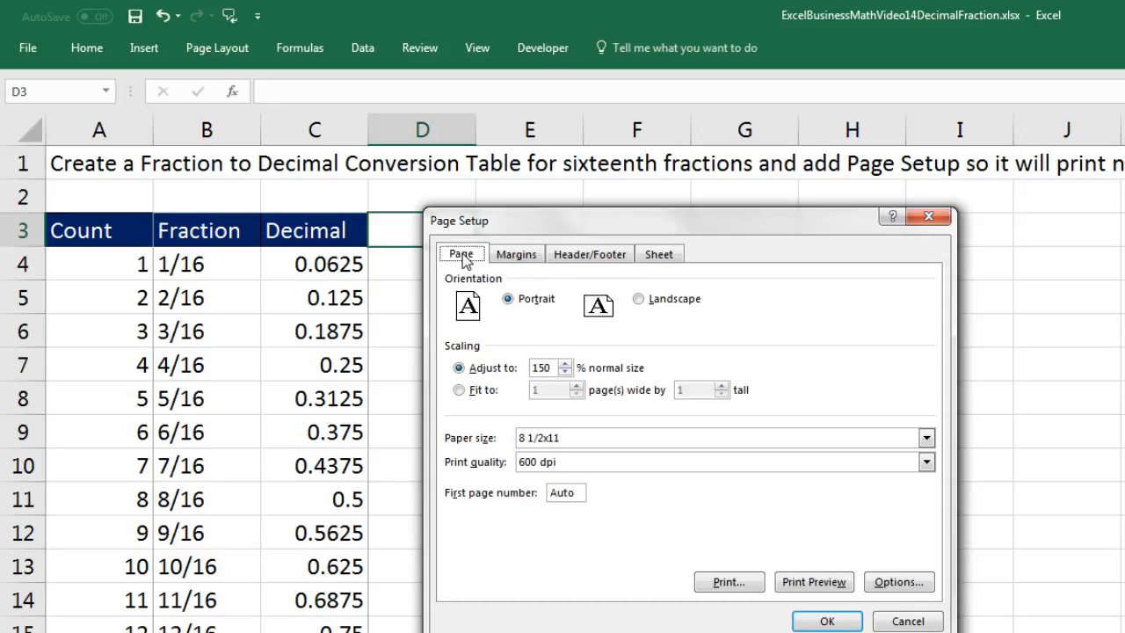
# Step: Center the printout horizontally on the page in the margin settings
pyautogui.click(512, 257)
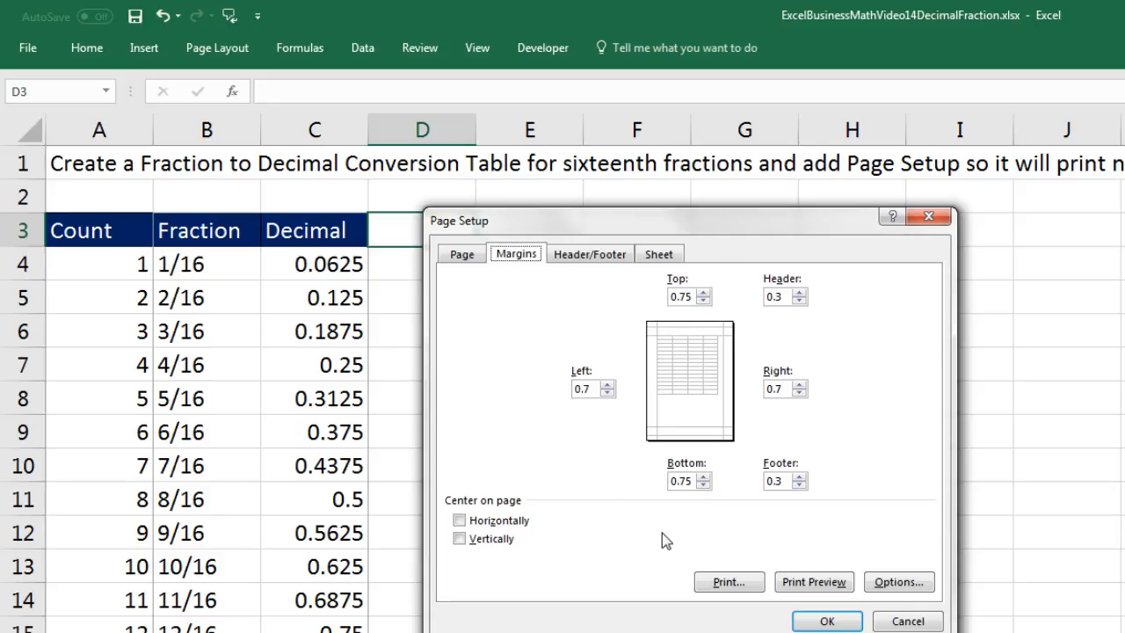
pyautogui.click(460, 521)
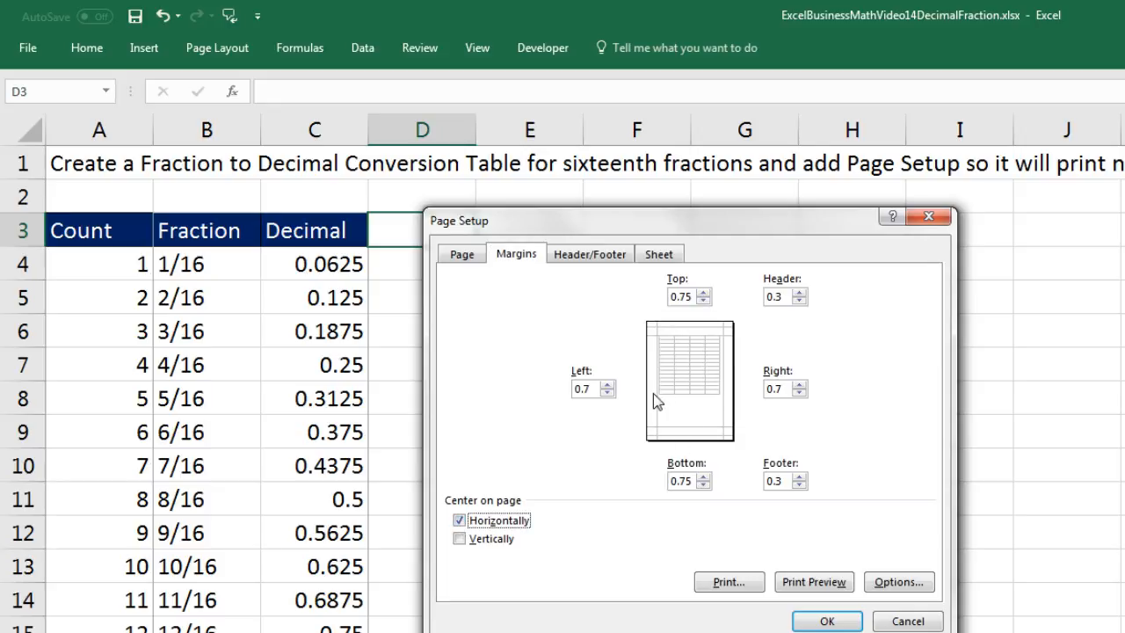
# Step: Add a custom footer with the sheet name in the center section, review the sheet print options, and apply the page setup
pyautogui.click(587, 261)
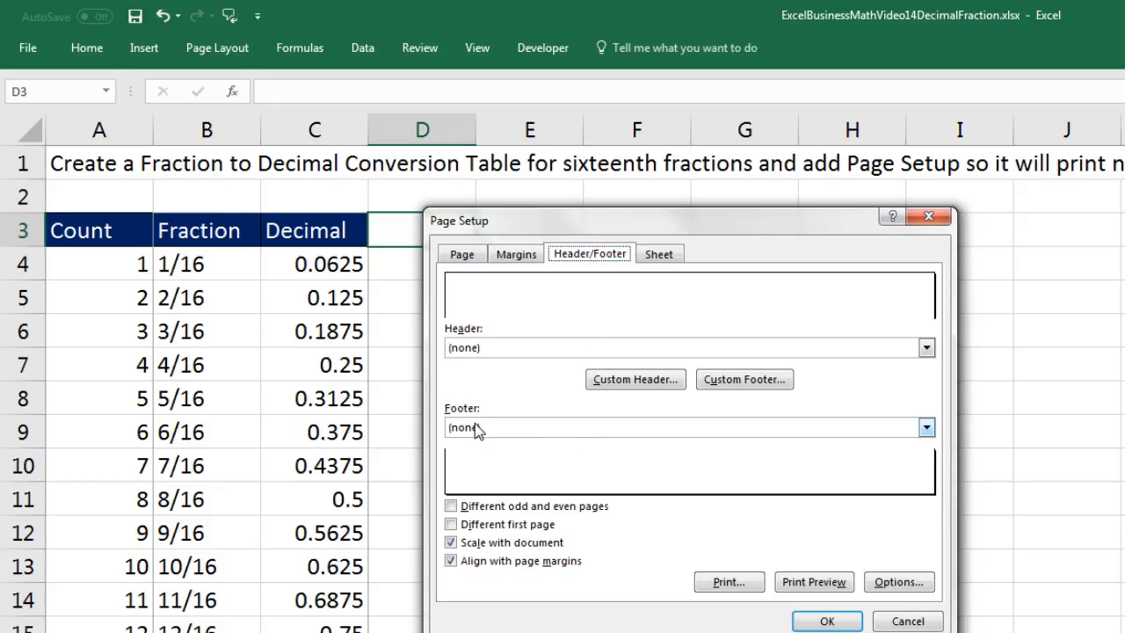
pyautogui.click(926, 428)
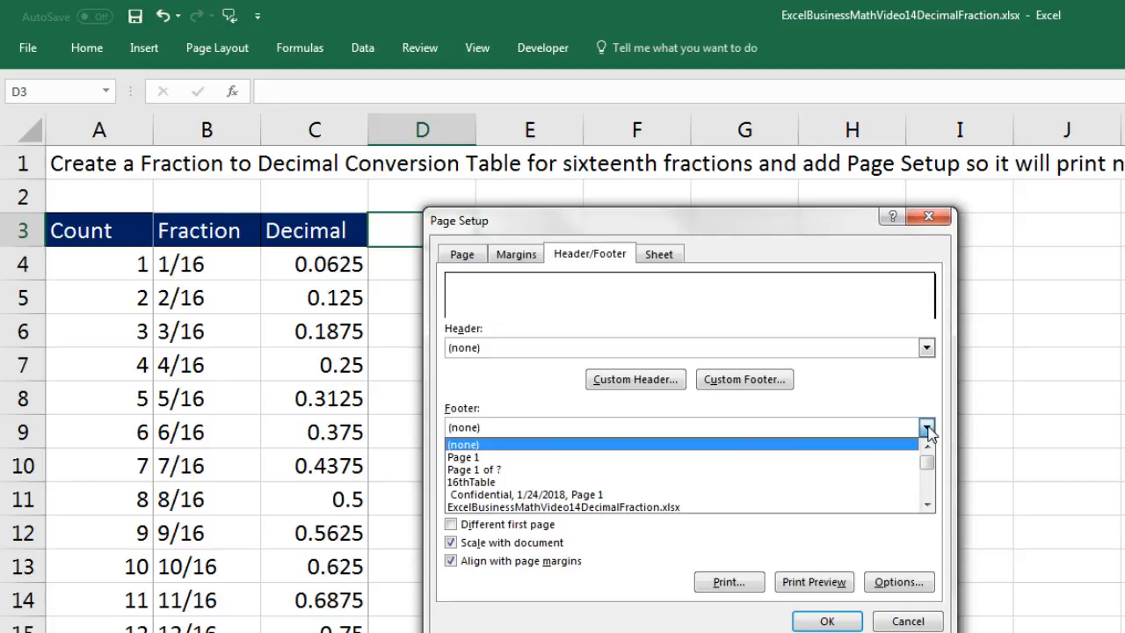
pyautogui.click(785, 446)
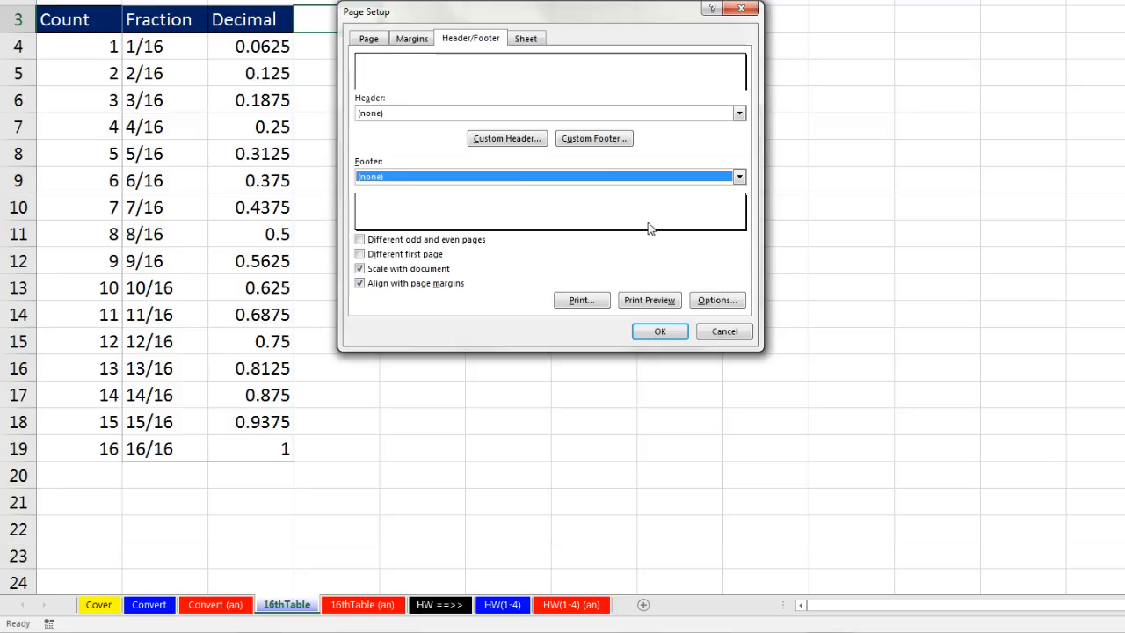
pyautogui.click(588, 141)
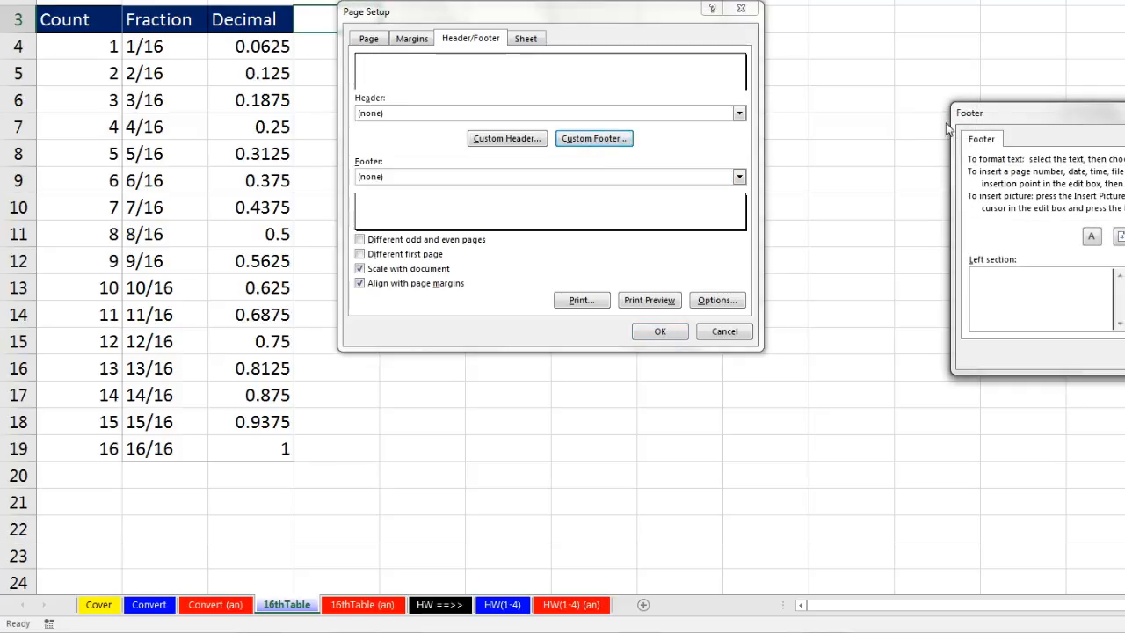
pyautogui.moveTo(988, 119); pyautogui.dragTo(361, 159)
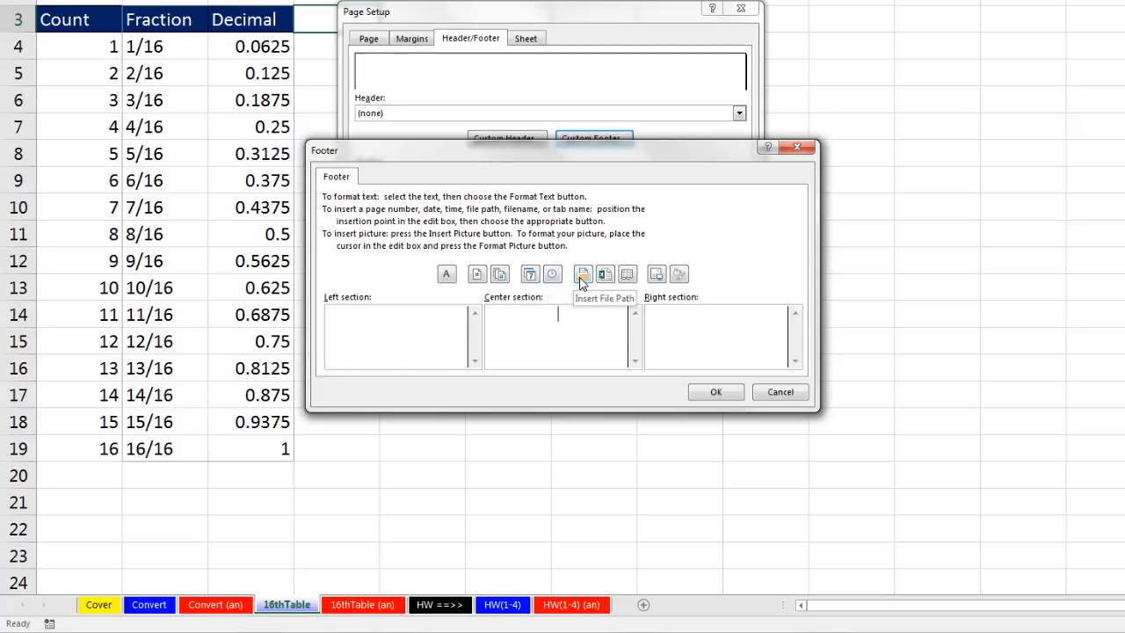
pyautogui.click(628, 275)
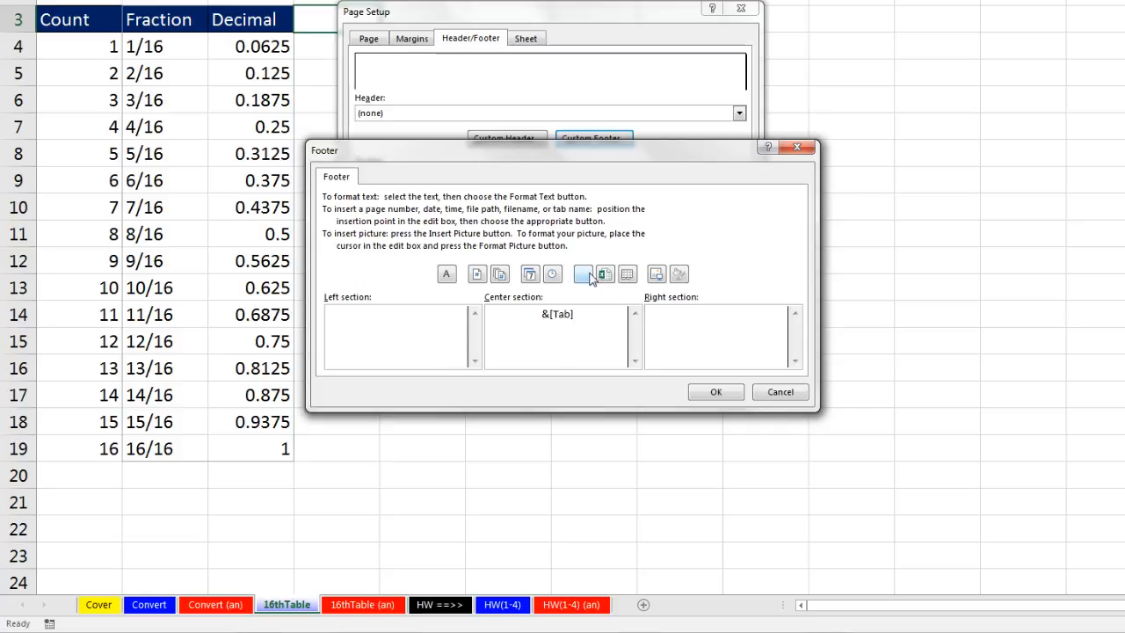
pyautogui.click(715, 394)
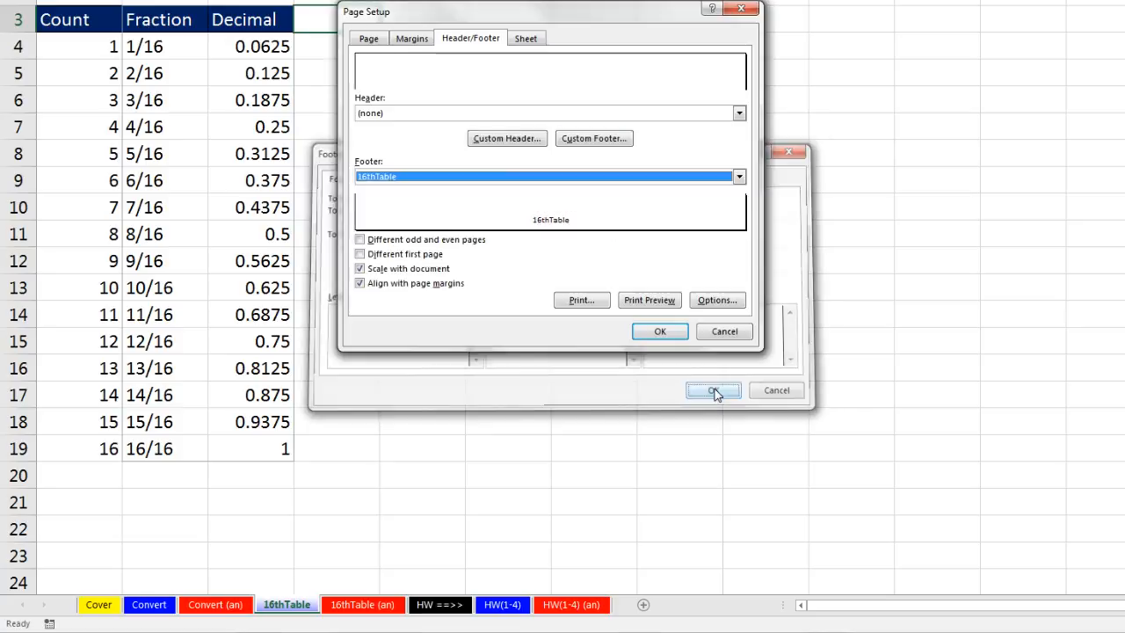
pyautogui.click(524, 38)
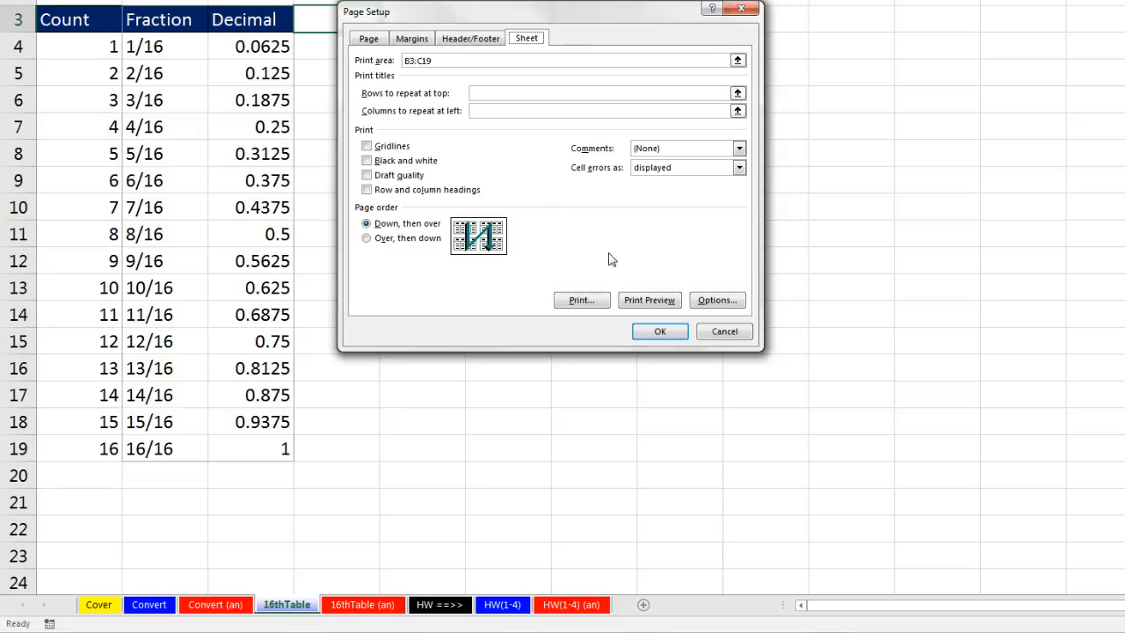
pyautogui.click(660, 332)
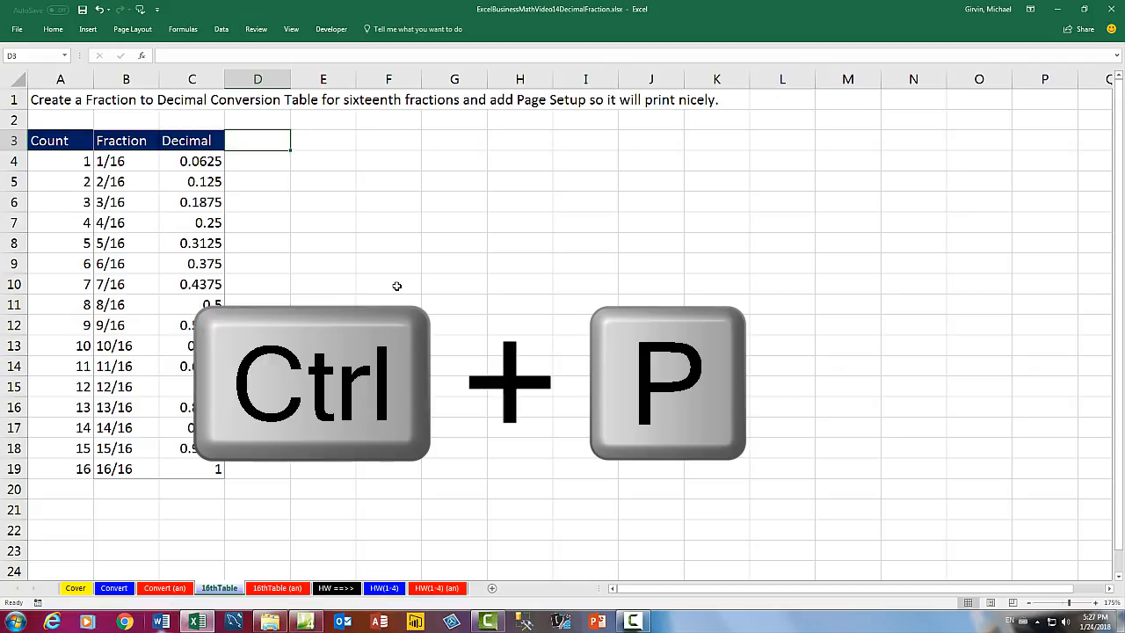
# Step: Check the horizontal centering and the sheet-name footer in the print preview, and return to the sheet
pyautogui.hotkey('ctrl', 'p')
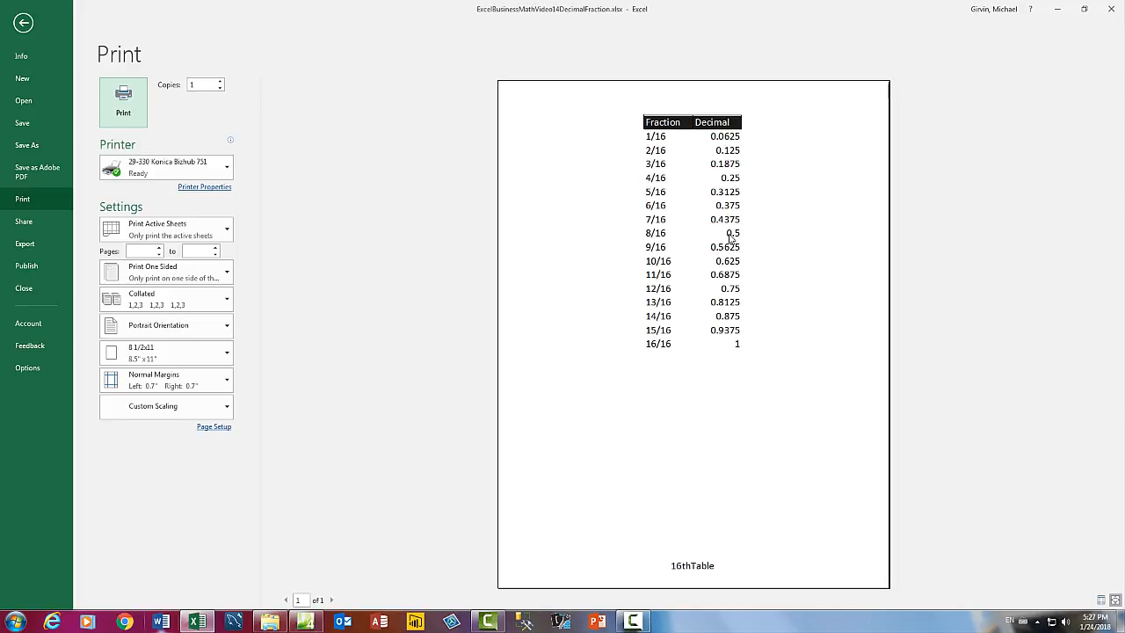
pyautogui.press('Escape')
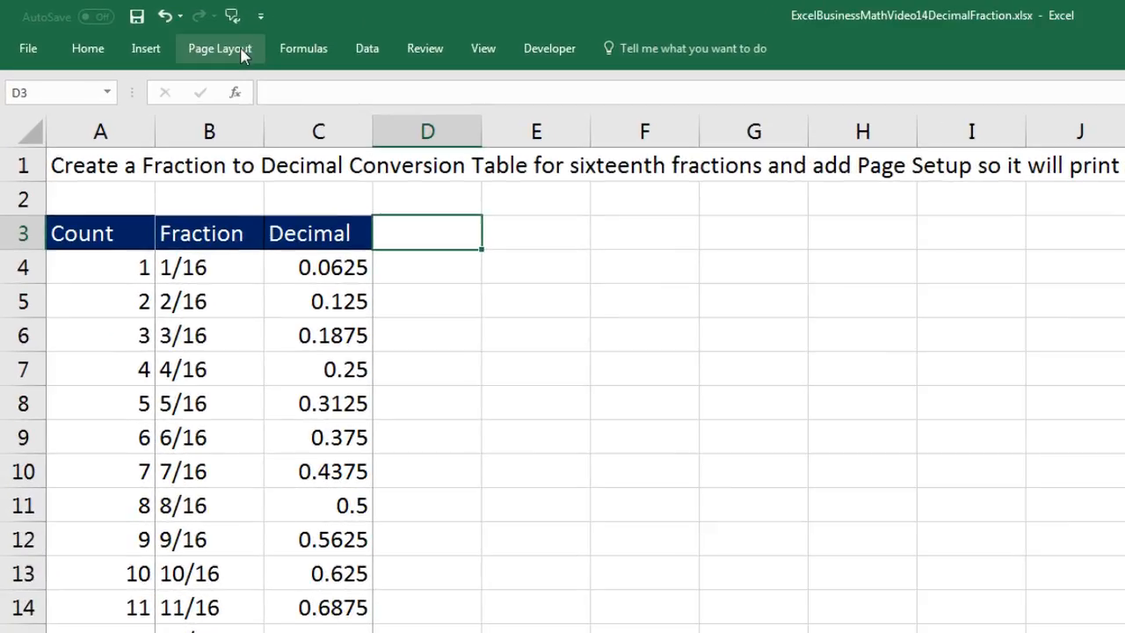
# Step: In Page Setup, raise the print scaling beyond 175% of normal size and apply it
pyautogui.click(138, 30)
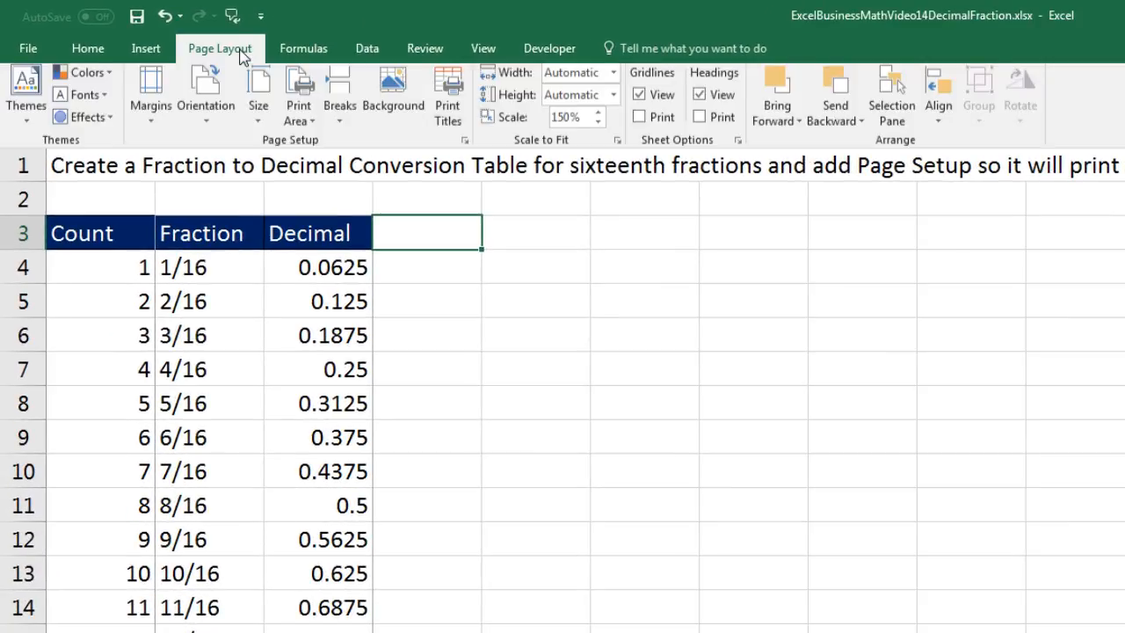
pyautogui.click(465, 146)
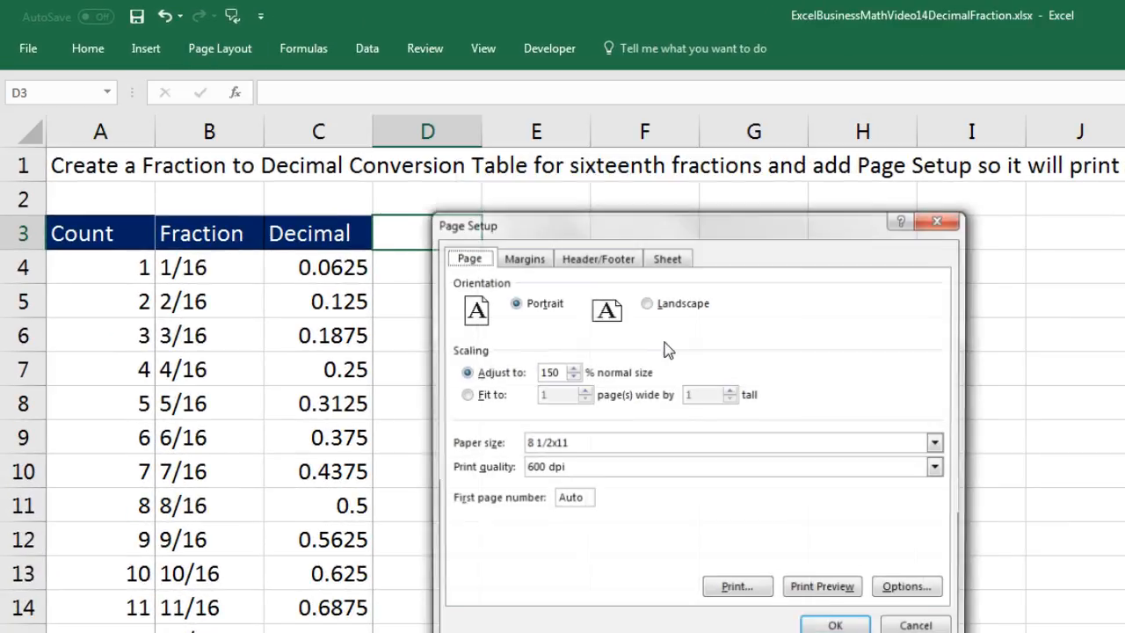
pyautogui.click(572, 369)
pyautogui.click(572, 369)
pyautogui.click(572, 369)
pyautogui.click(572, 369)
pyautogui.click(572, 369)
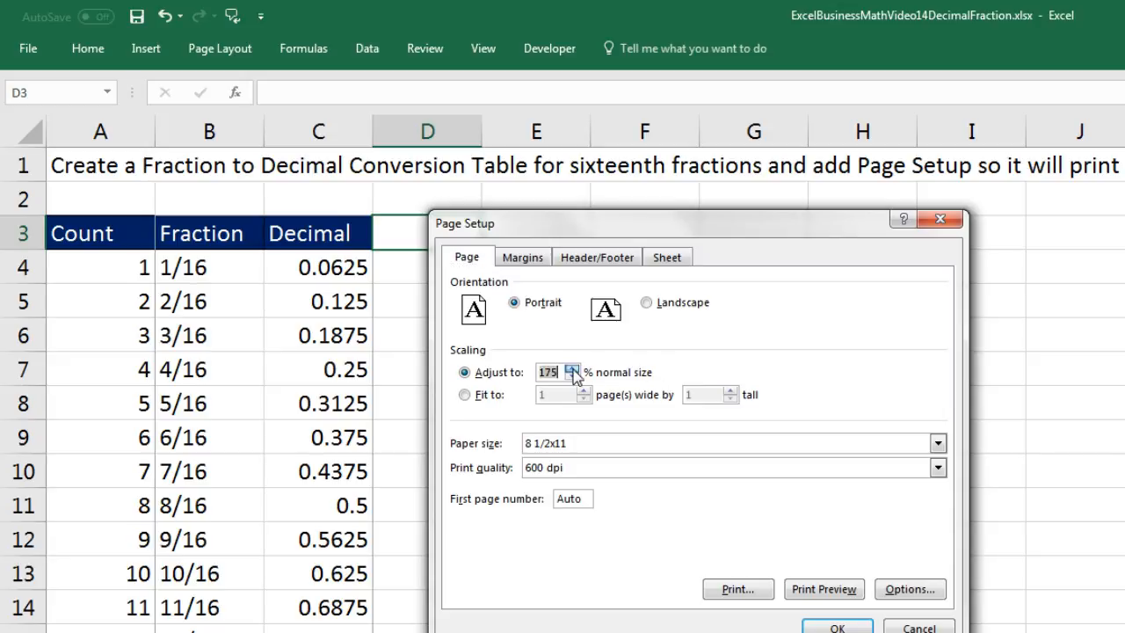
pyautogui.click(571, 369)
pyautogui.click(572, 369)
pyautogui.click(839, 625)
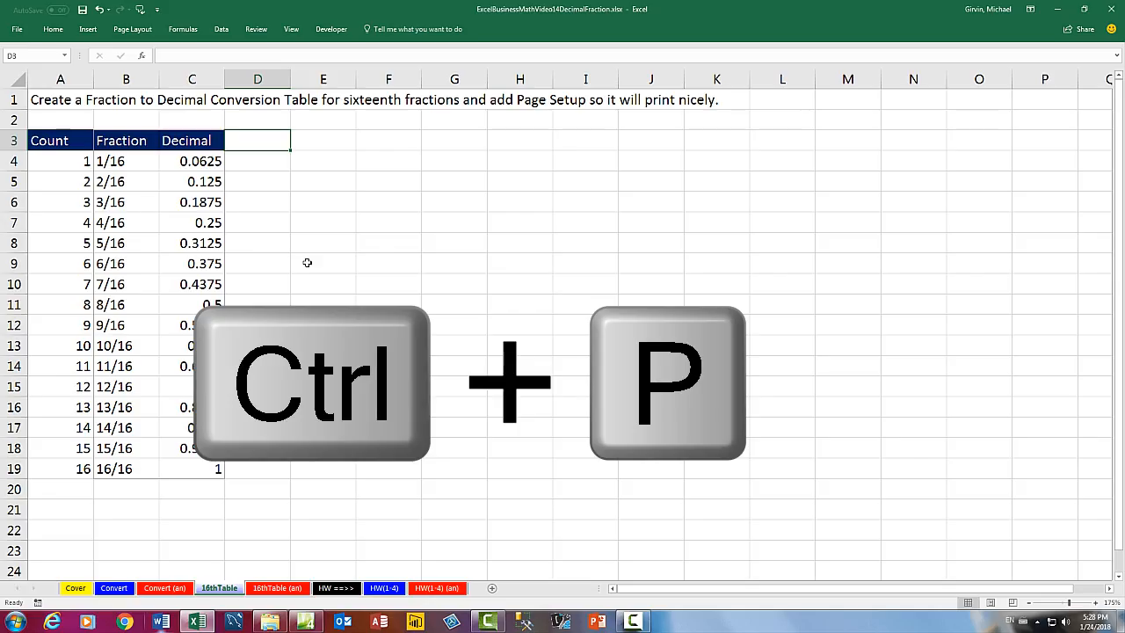
# Step: Check the enlarged table in the print preview, return to the sheet, and save the workbook
pyautogui.hotkey('ctrl', 'p')
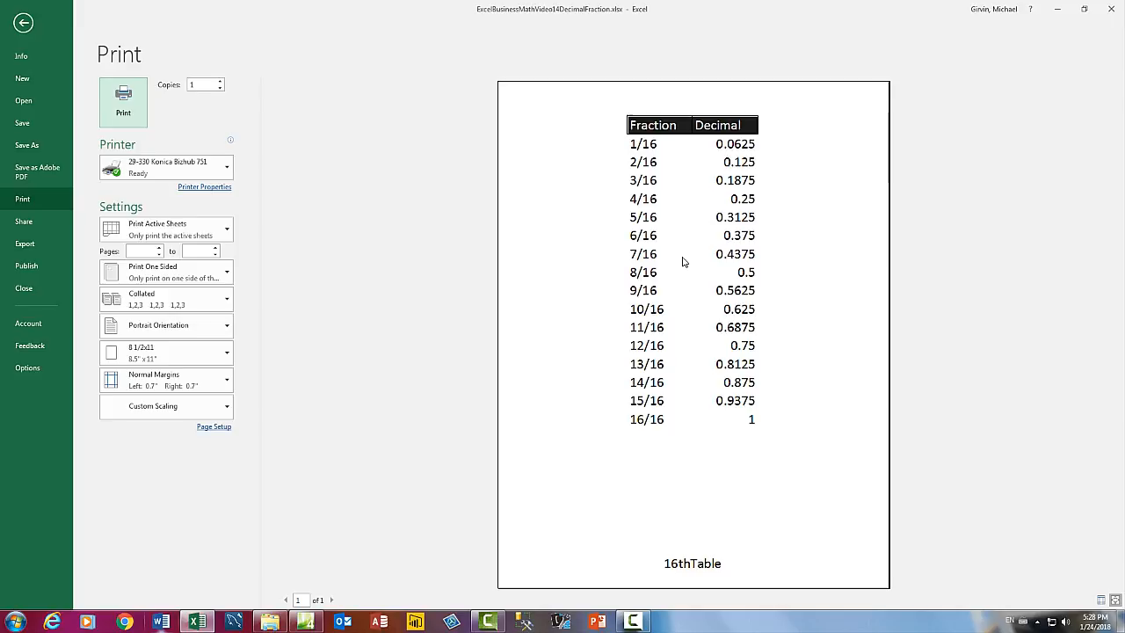
pyautogui.press('Escape')
pyautogui.hotkey('ctrl', 's')
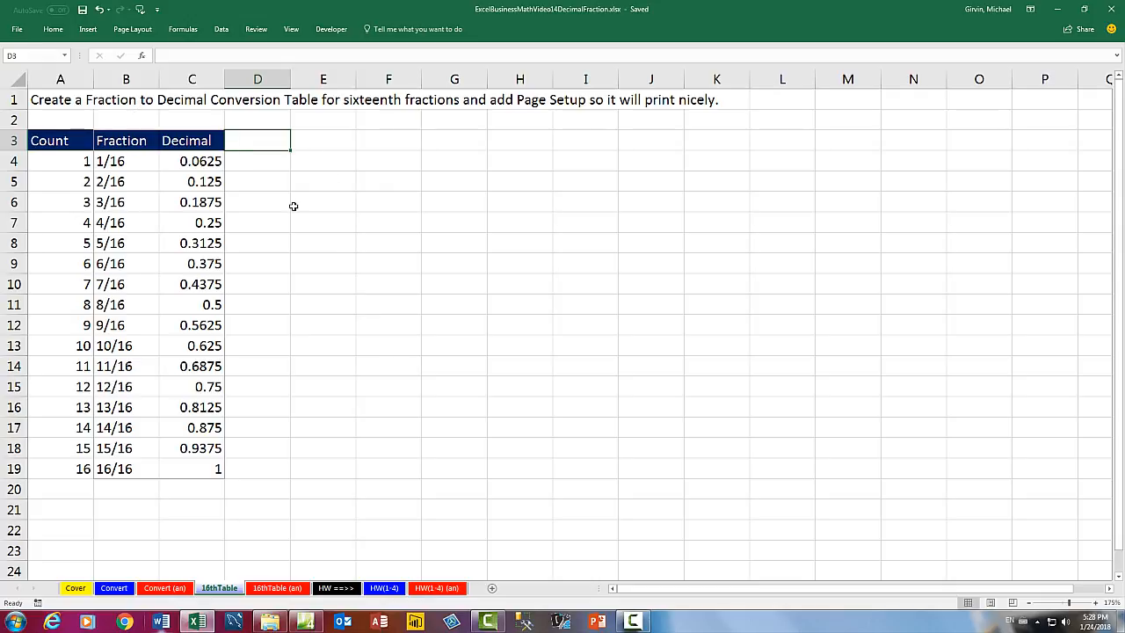
# Step: Review the Convert sheet and the Cover sheet
pyautogui.click(115, 588)
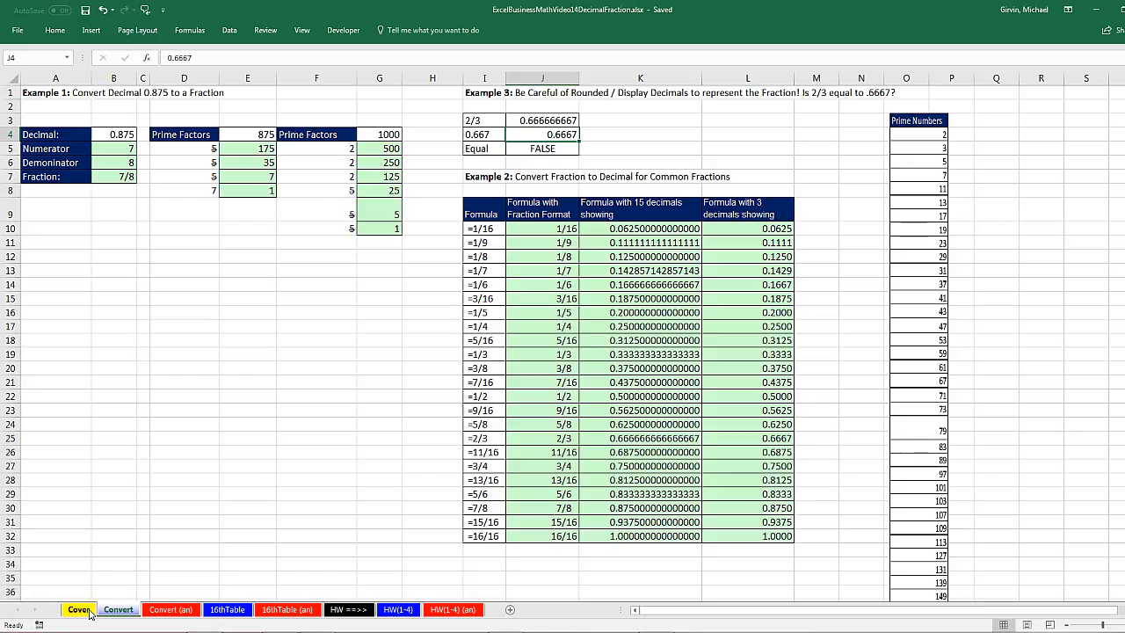
pyautogui.click(84, 610)
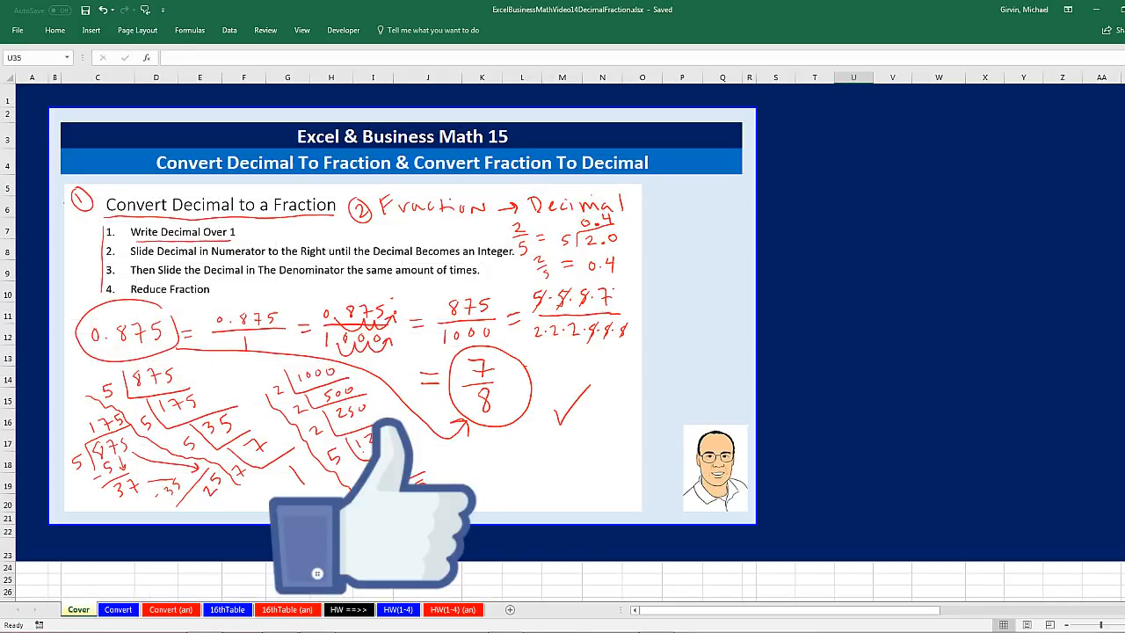